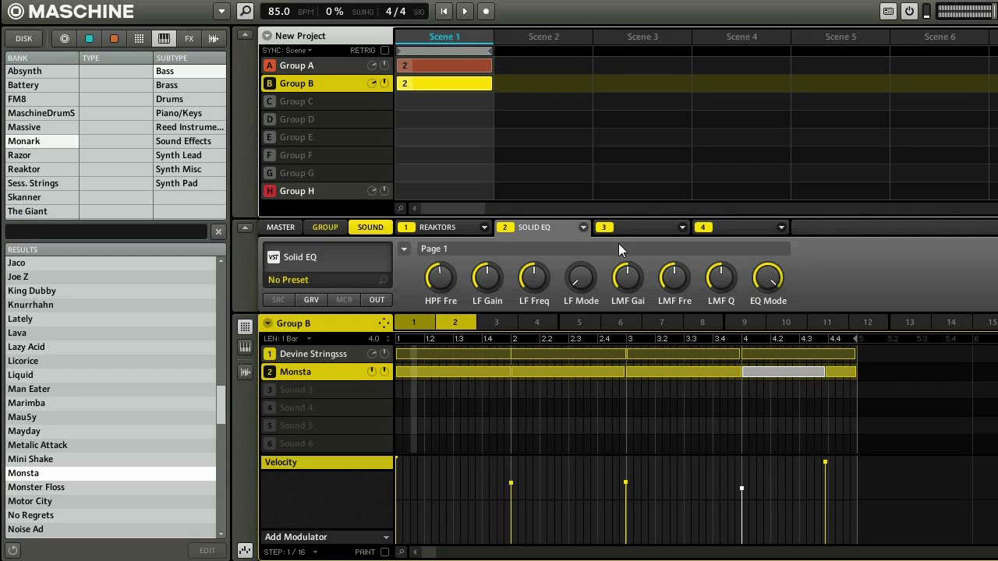
Select Group C and browse the disk to the LoopsAndSamples location.
{"action": "left_click", "coordinate": [286, 104]}
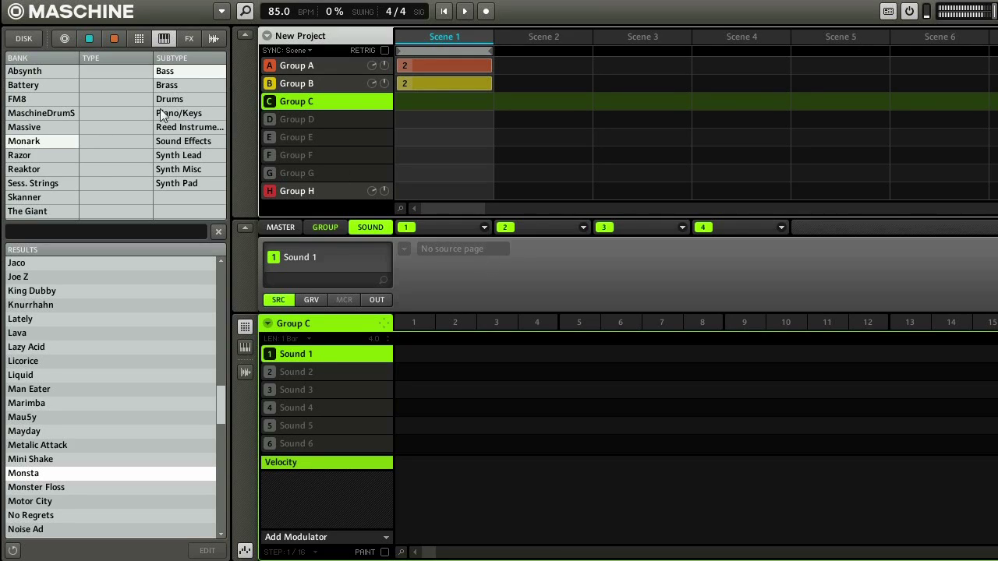
{"action": "left_click", "coordinate": [24, 40]}
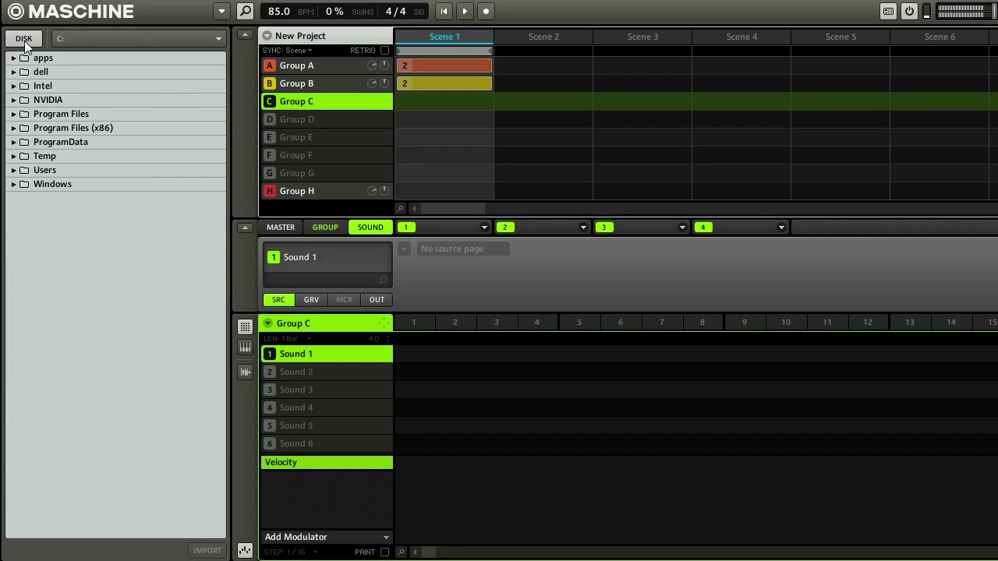
{"action": "left_click", "coordinate": [109, 38]}
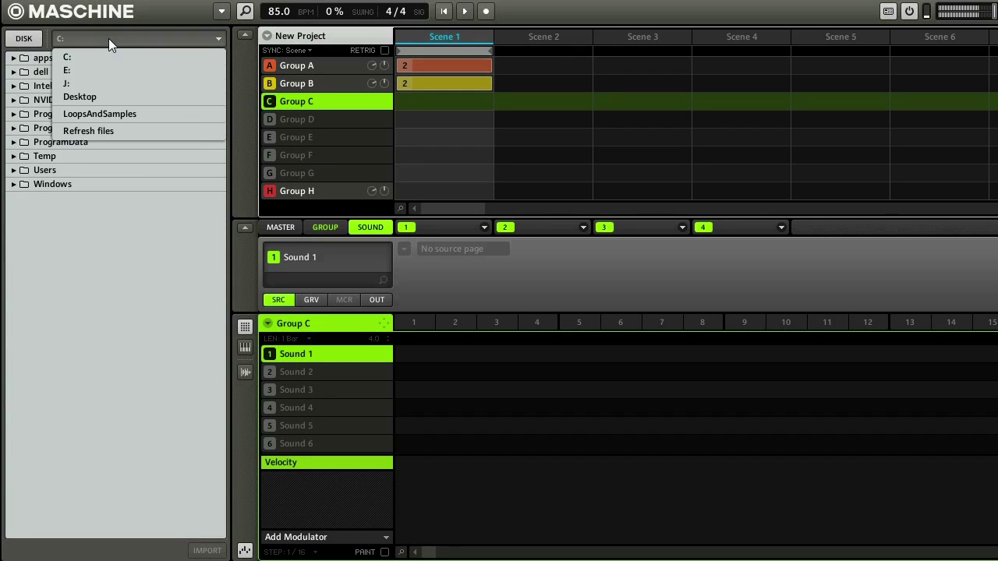
{"action": "left_click", "coordinate": [109, 38]}
{"action": "left_click", "coordinate": [108, 38]}
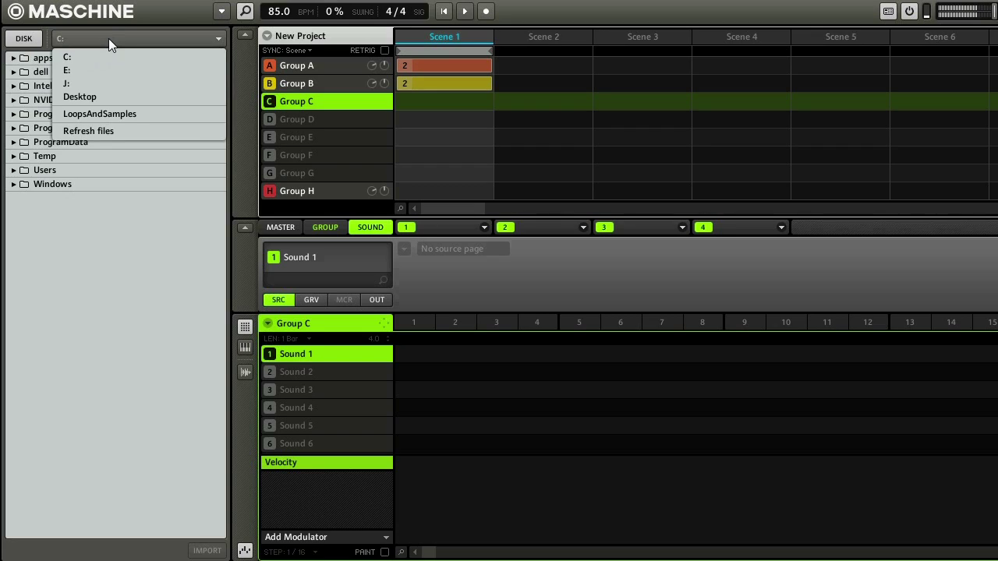
{"action": "left_click", "coordinate": [103, 116]}
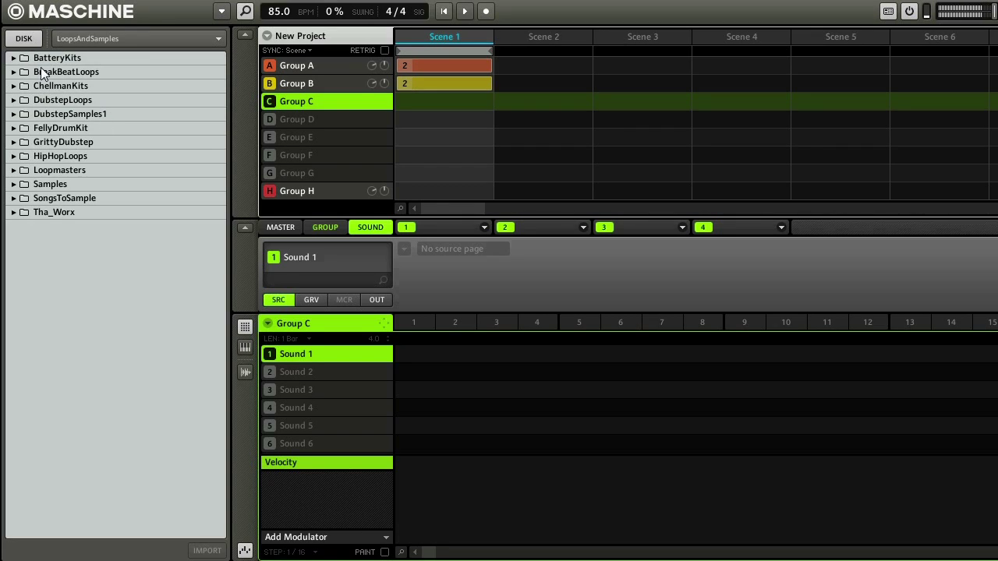
Expand the Samples folder down through 9th Wonder Drum Kit 2 to its Base Drums folder.
{"action": "left_click", "coordinate": [50, 187]}
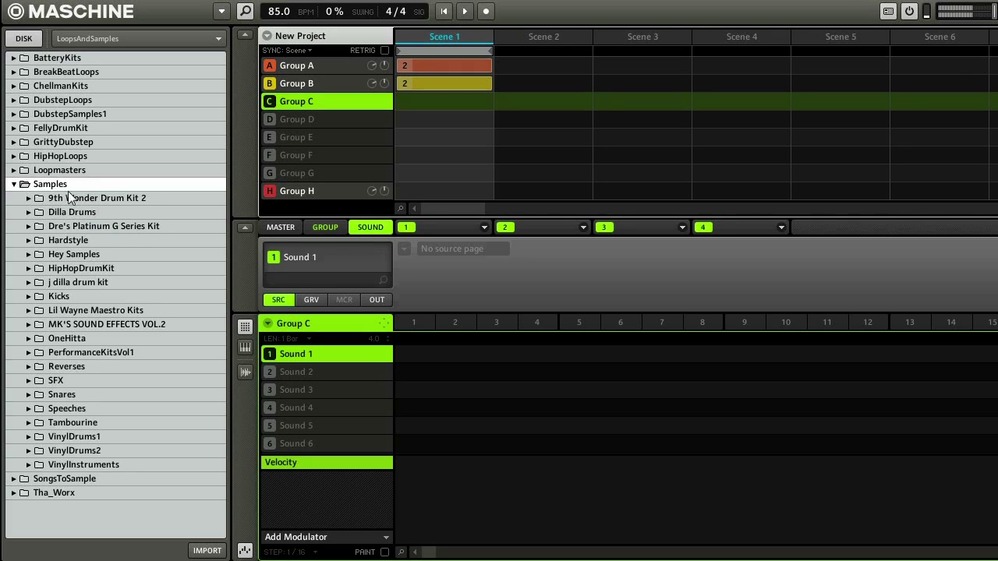
{"action": "left_click", "coordinate": [29, 200]}
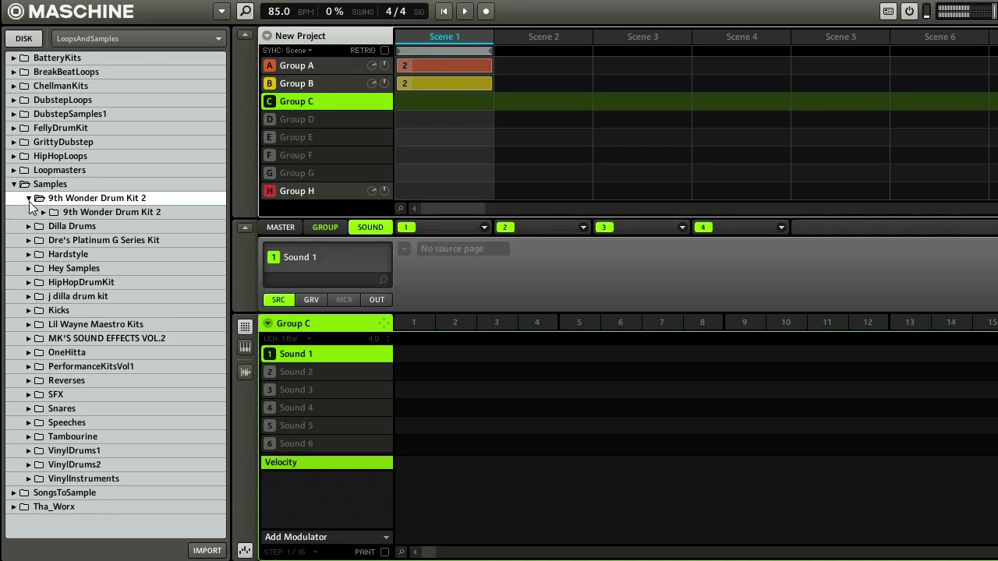
{"action": "left_click", "coordinate": [44, 214]}
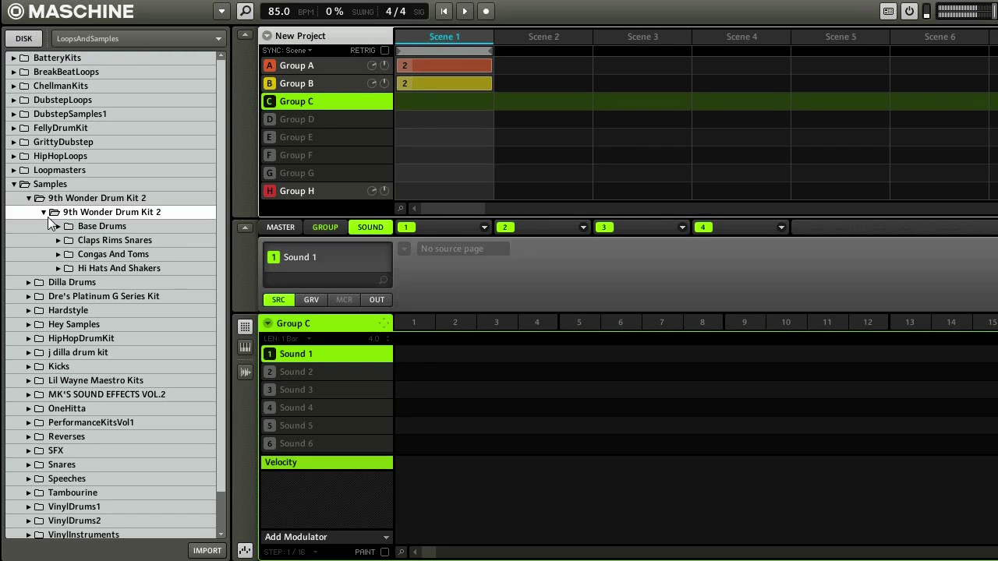
{"action": "left_click", "coordinate": [59, 228]}
{"action": "left_click", "coordinate": [59, 227]}
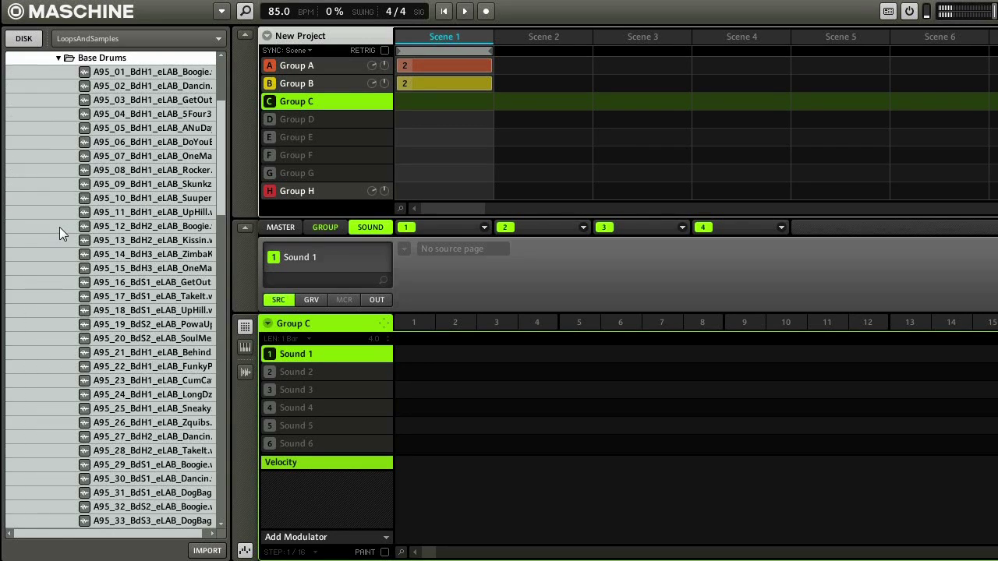
Audition the Base Drums samples and load A95_13_BdH2_eLAB_Kissin into Sound 1 of Group C.
{"action": "left_click", "coordinate": [159, 74]}
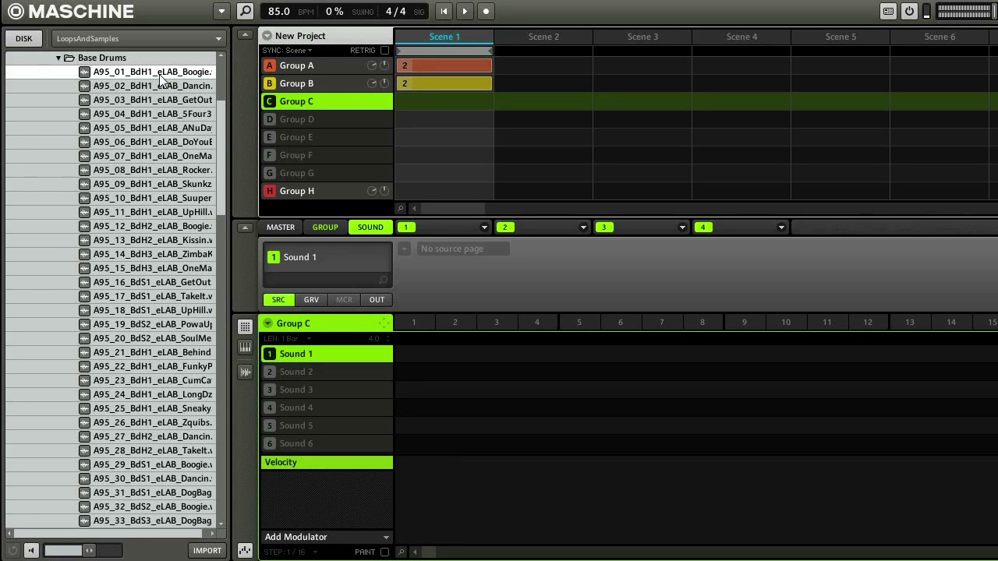
{"action": "key", "text": "Down"}
{"action": "key", "text": "Down"}
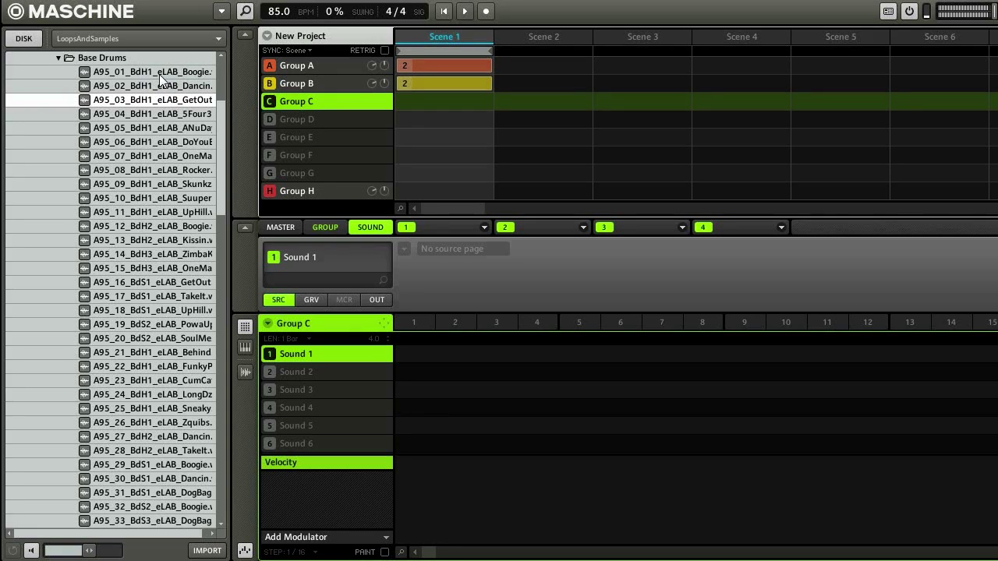
{"action": "left_click", "coordinate": [145, 75]}
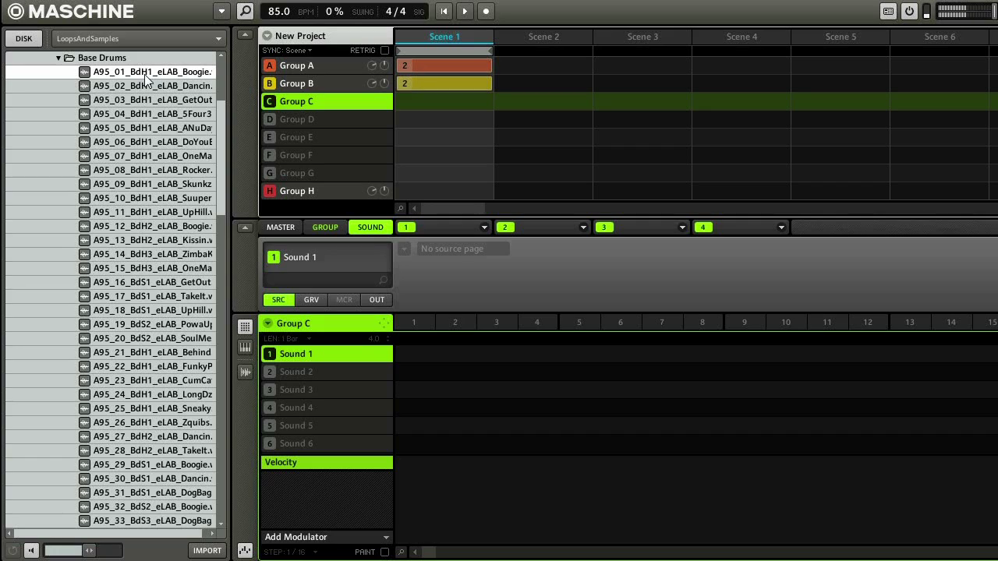
{"action": "key", "text": "Down"}
{"action": "key", "text": "Down"}
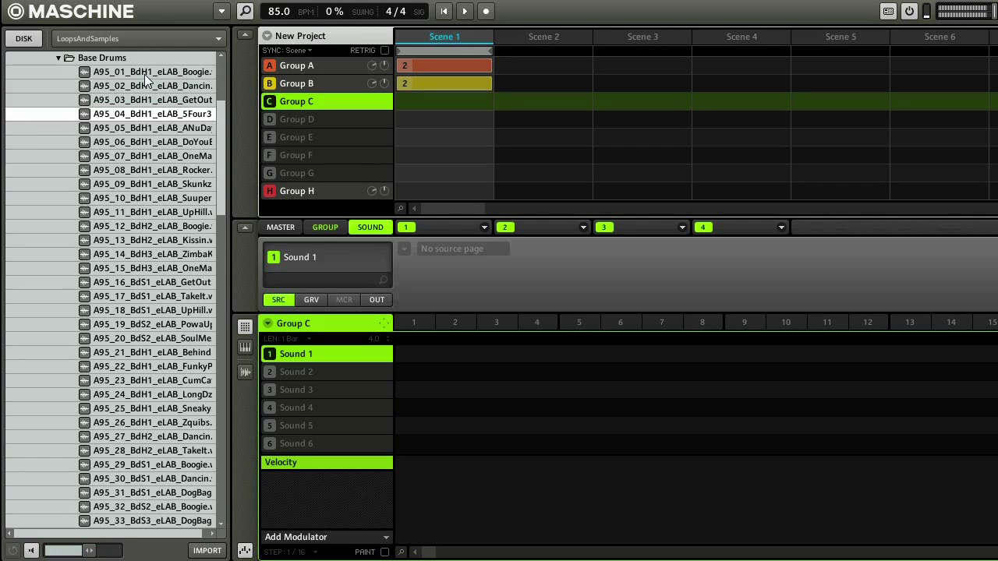
{"action": "key", "text": "Down"}
{"action": "key", "text": "Down"}
{"action": "key", "text": "Down"}
{"action": "key", "text": "Down"}
{"action": "key", "text": "Down"}
{"action": "key", "text": "Down"}
{"action": "key", "text": "Down"}
{"action": "key", "text": "Down"}
{"action": "key", "text": "Down"}
{"action": "key", "text": "Down"}
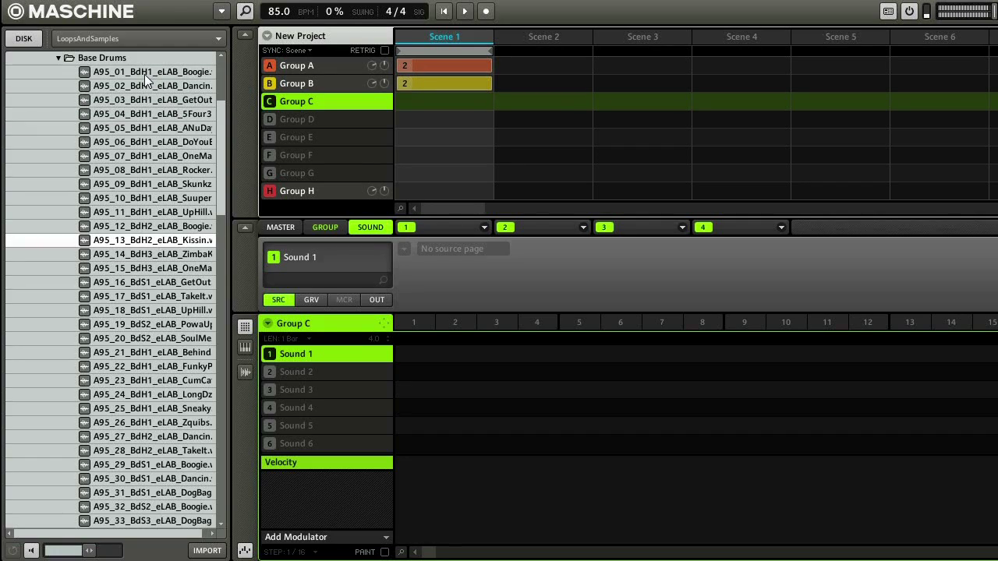
{"action": "key", "text": "Down"}
{"action": "key", "text": "Up"}
{"action": "left_click_drag", "start_coordinate": [308, 354], "coordinate": [133, 248]}
{"action": "double_click", "coordinate": [133, 248]}
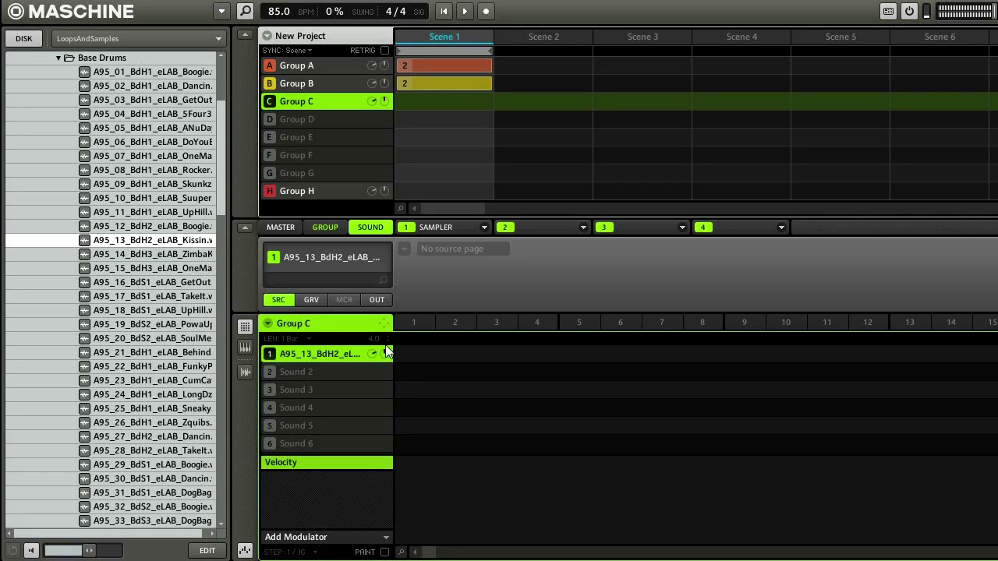
Audition the remaining bass drum samples from A95_14 through A95_44.
{"action": "left_click", "coordinate": [164, 258]}
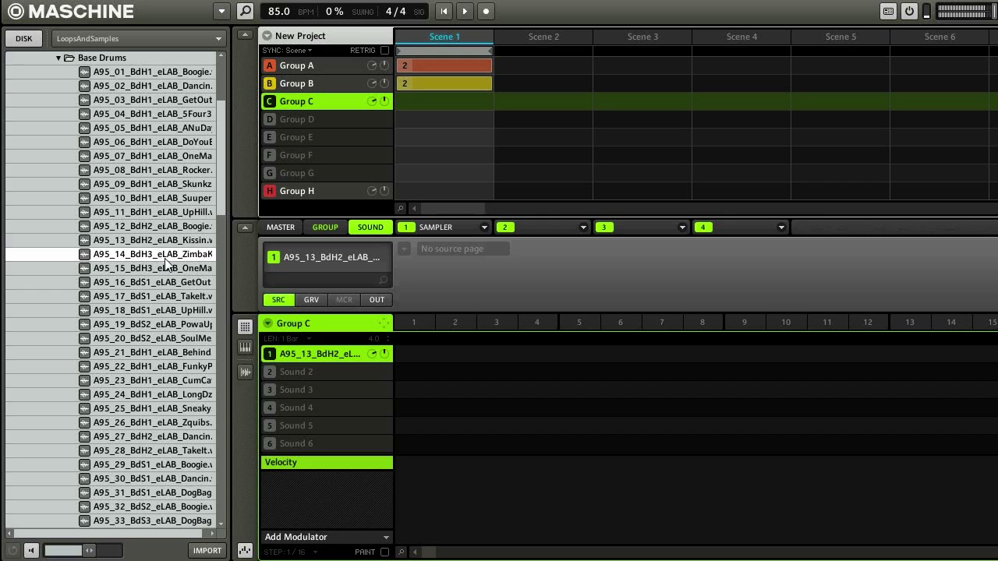
{"action": "key", "text": "Down"}
{"action": "key", "text": "Down"}
{"action": "key", "text": "Down"}
{"action": "key", "text": "Down"}
{"action": "key", "text": "Down"}
{"action": "key", "text": "Down"}
{"action": "key", "text": "Down"}
{"action": "key", "text": "Down"}
{"action": "key", "text": "Down"}
{"action": "key", "text": "Down"}
{"action": "key", "text": "Down"}
{"action": "key", "text": "Down"}
{"action": "key", "text": "Down"}
{"action": "key", "text": "Down"}
{"action": "key", "text": "Down"}
{"action": "key", "text": "Down"}
{"action": "key", "text": "Down"}
{"action": "key", "text": "Down"}
{"action": "key", "text": "Down"}
{"action": "key", "text": "Down"}
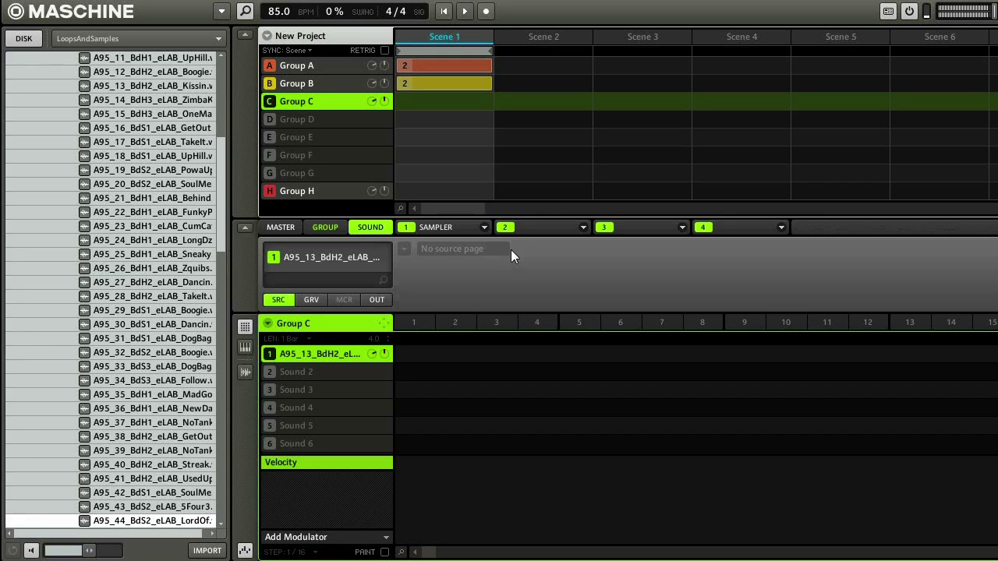
Add an EQ effect to the second module slot of the kick sound.
{"action": "left_click", "coordinate": [526, 231]}
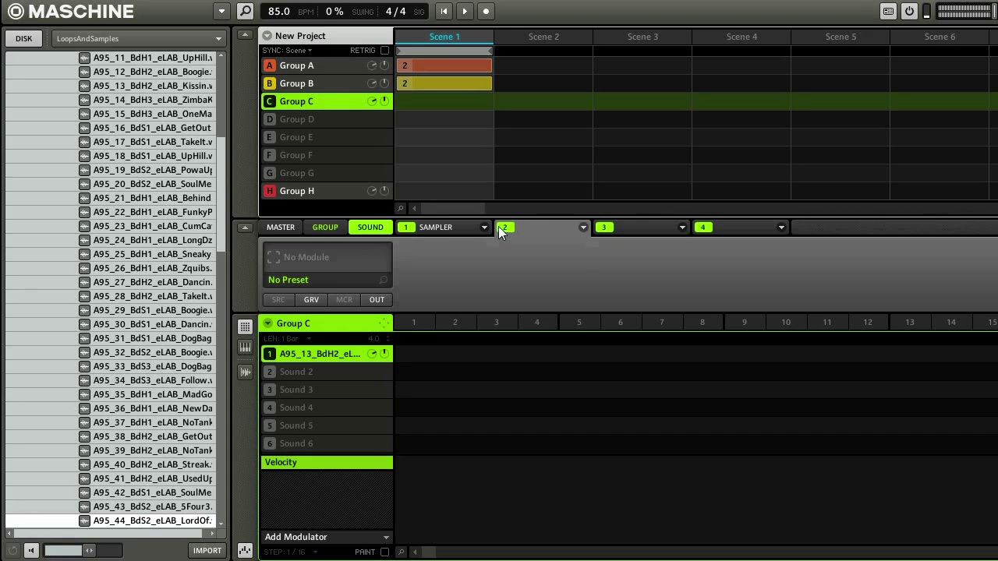
{"action": "left_click", "coordinate": [582, 228]}
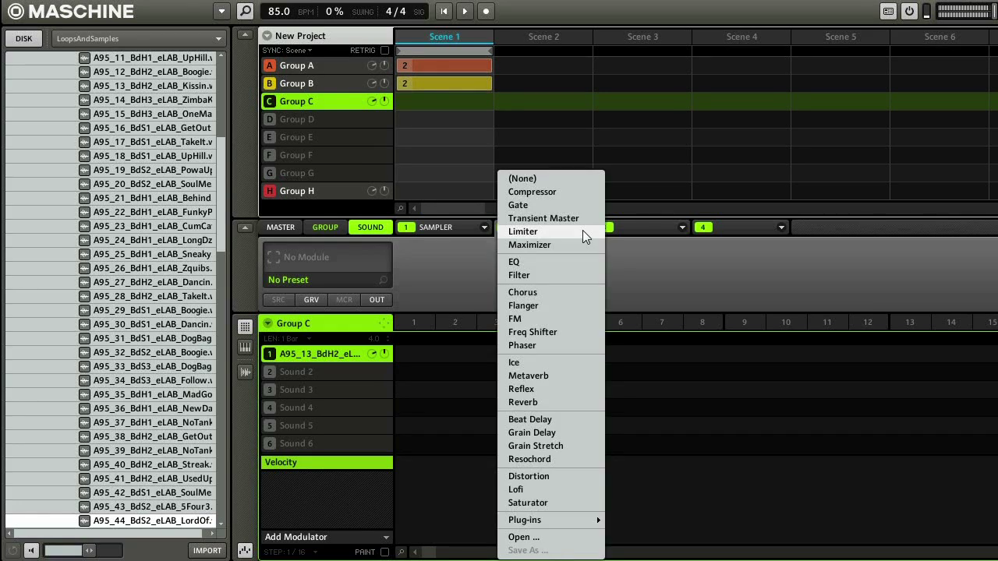
{"action": "left_click", "coordinate": [543, 269]}
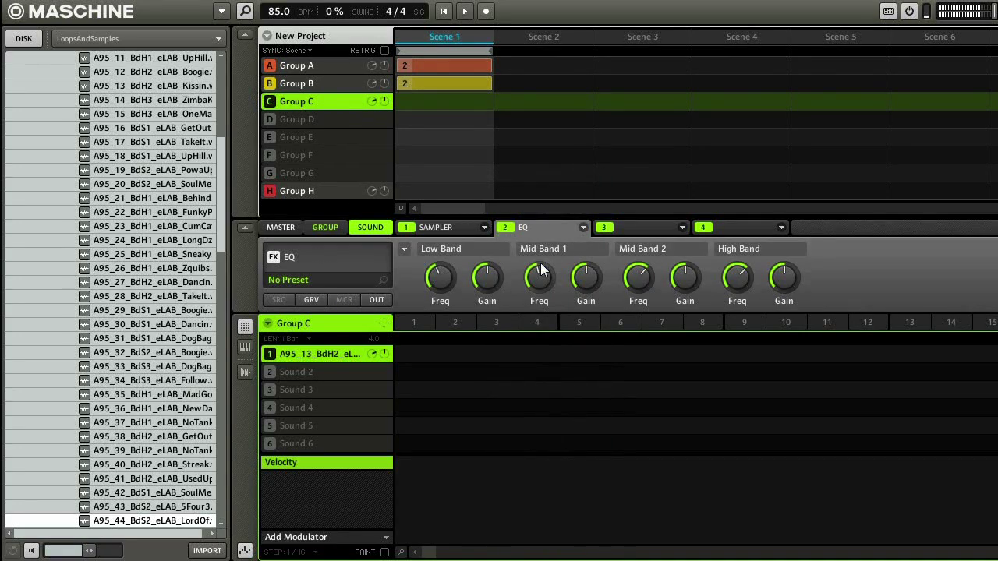
Adjust the low band frequency and gain of the kick's EQ.
{"action": "left_click_drag", "start_coordinate": [440, 273], "coordinate": [462, 279]}
{"action": "mouse_move", "coordinate": [490, 287]}
{"action": "mouse_move", "coordinate": [490, 287]}
{"action": "left_mouse_down"}
{"action": "mouse_move", "coordinate": [489, 257]}
{"action": "mouse_move", "coordinate": [489, 285]}
{"action": "left_mouse_up"}
{"action": "mouse_move", "coordinate": [434, 284]}
{"action": "left_click_drag", "start_coordinate": [434, 284], "coordinate": [482, 282]}
{"action": "mouse_move", "coordinate": [485, 277]}
Add Transient Master to the kick's third module slot and raise its attack and sustain slightly.
{"action": "left_click", "coordinate": [640, 227]}
{"action": "left_click", "coordinate": [681, 227]}
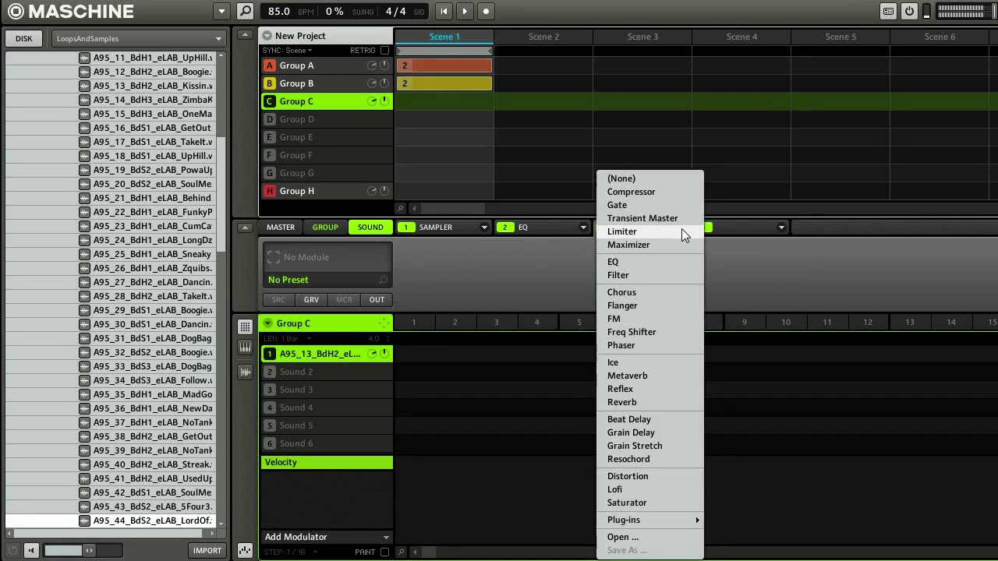
{"action": "left_click", "coordinate": [655, 220]}
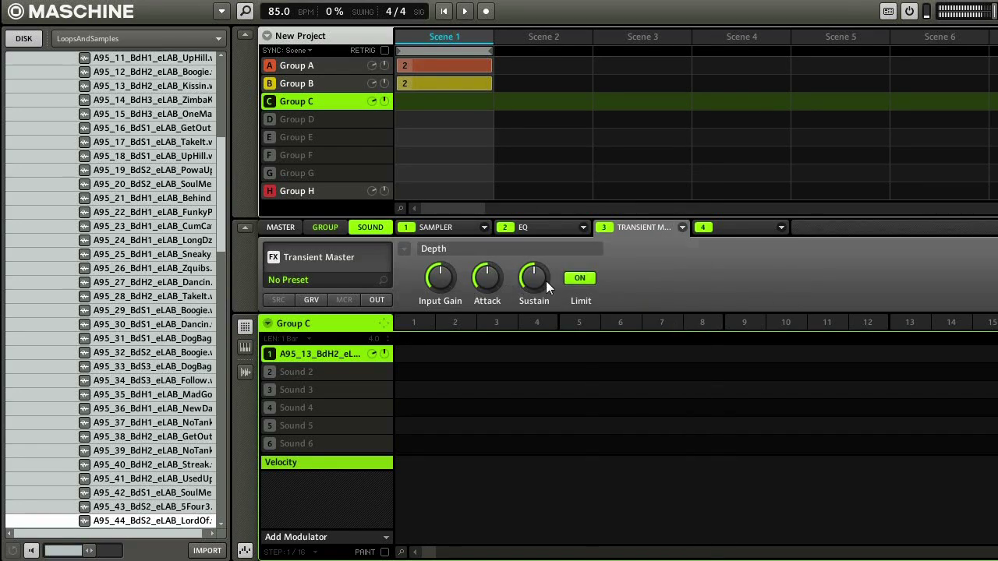
{"action": "left_click_drag", "start_coordinate": [485, 281], "coordinate": [534, 275]}
{"action": "left_click", "coordinate": [438, 279]}
Play the scene briefly and turn the master volume down slightly.
{"action": "key", "text": "space"}
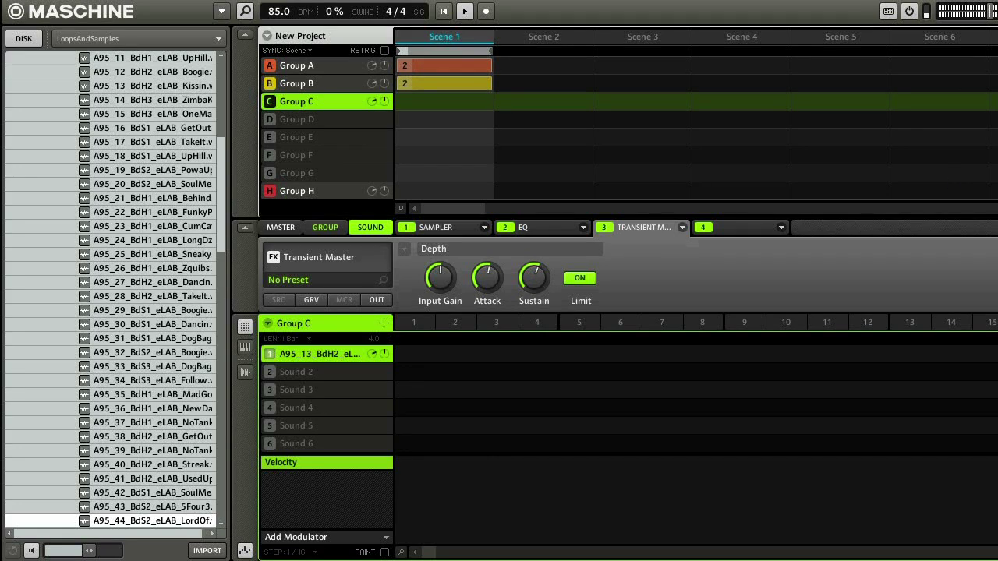
{"action": "key", "text": "space"}
{"action": "left_click_drag", "start_coordinate": [988, 12], "coordinate": [986, 11]}
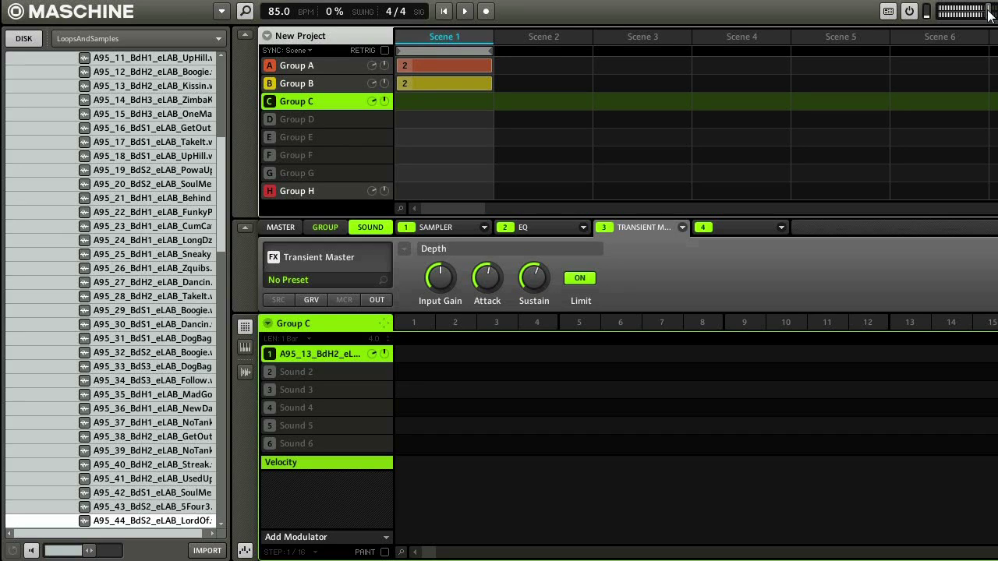
Adjust the input level in Group H, return to Group C and play the scene back.
{"action": "left_click", "coordinate": [314, 192]}
{"action": "left_click_drag", "start_coordinate": [438, 277], "coordinate": [439, 269]}
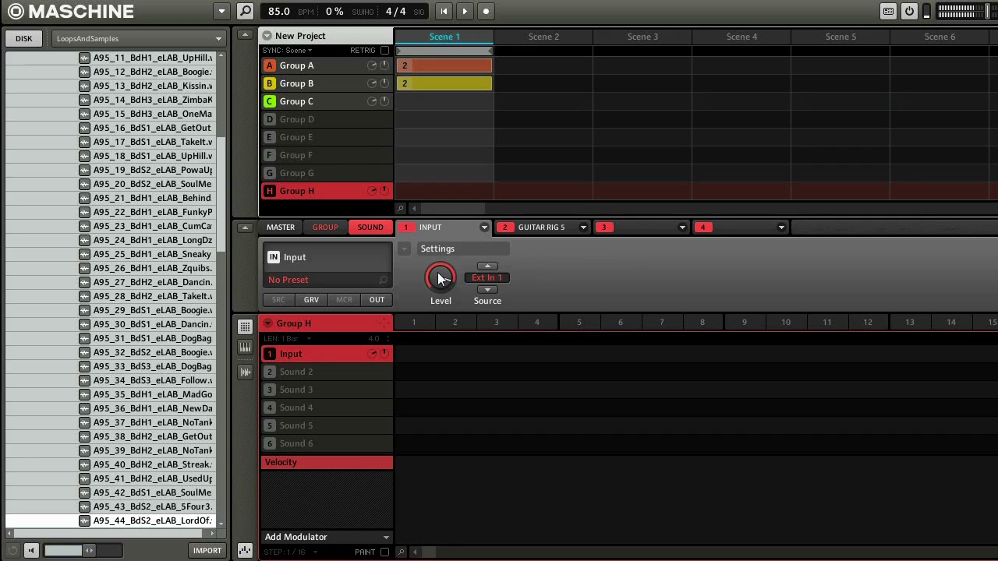
{"action": "left_click", "coordinate": [306, 98]}
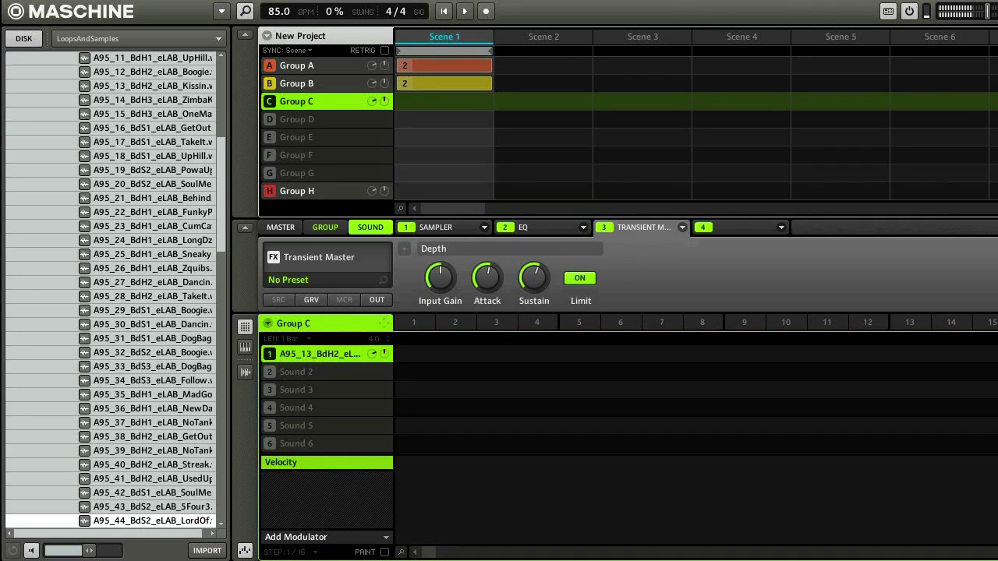
{"action": "key", "text": "space"}
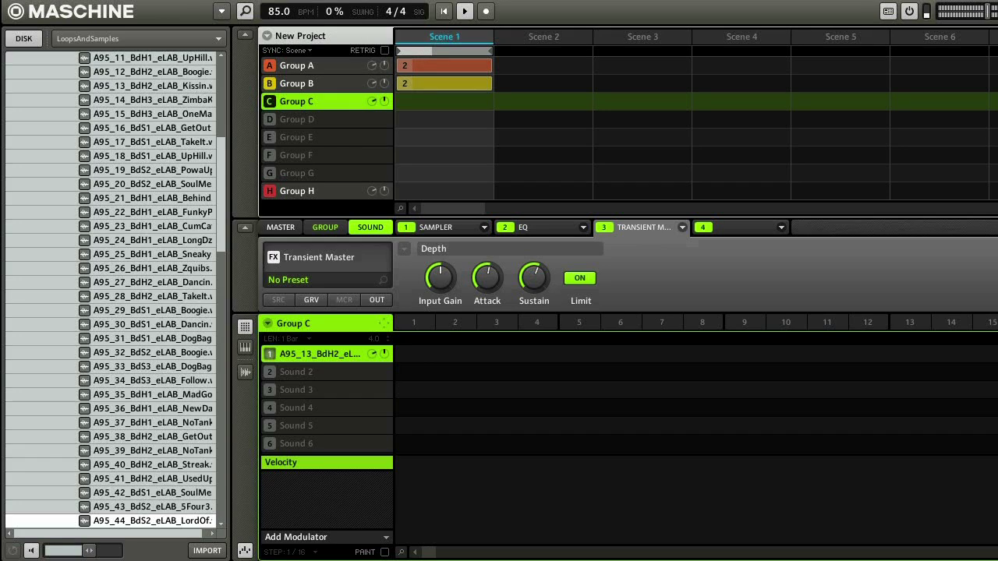
{"action": "key", "text": "space"}
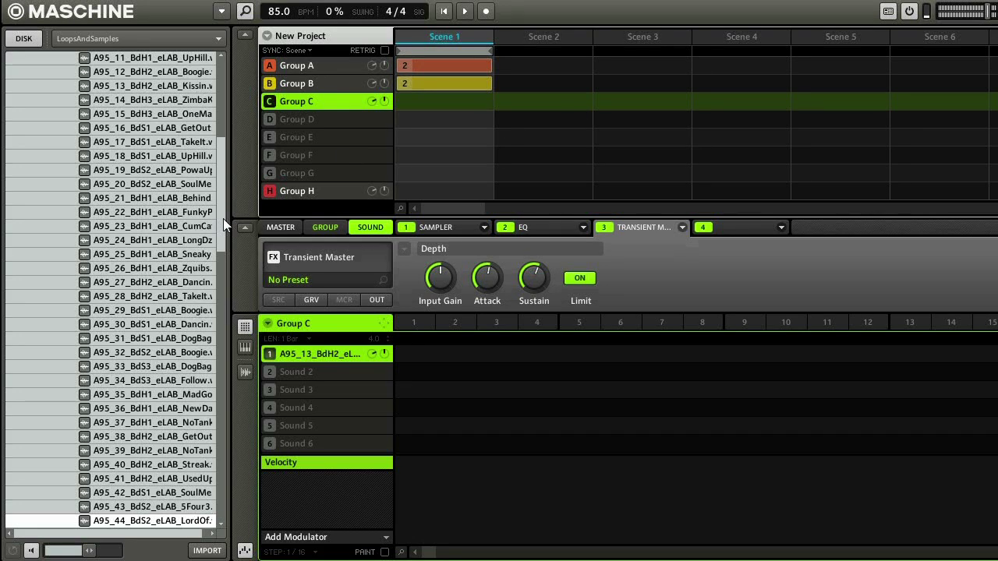
Collapse the Base Drums folder and browse the samples in Claps Rims Snares.
{"action": "left_click_drag", "start_coordinate": [223, 217], "coordinate": [223, 138]}
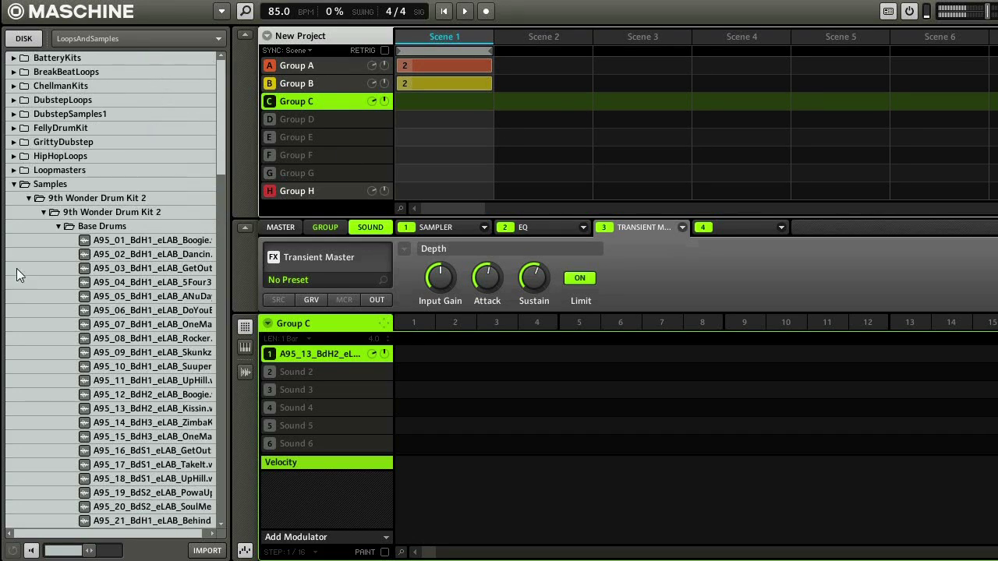
{"action": "left_click", "coordinate": [57, 226]}
{"action": "left_click", "coordinate": [57, 227]}
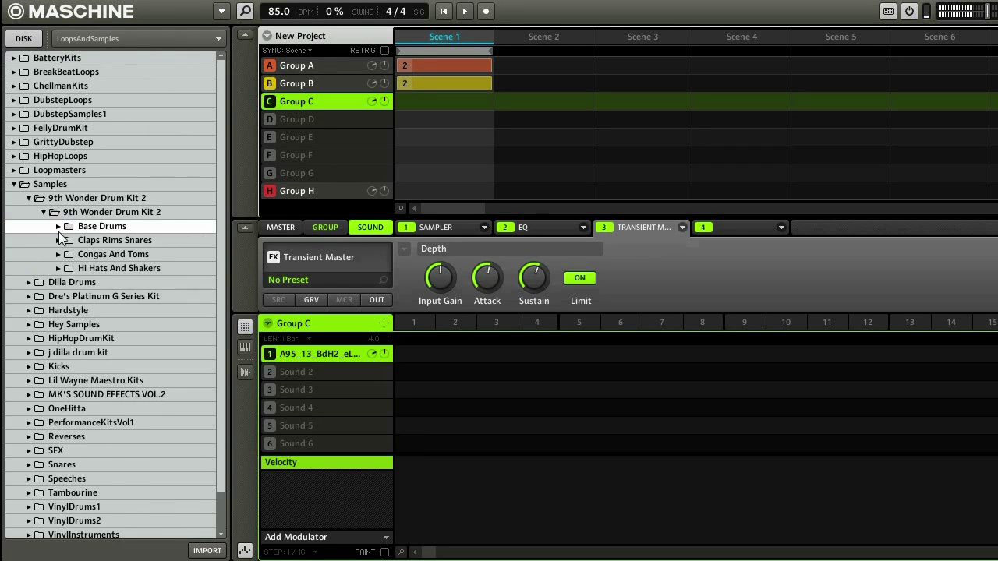
{"action": "left_click", "coordinate": [59, 240]}
{"action": "scroll", "coordinate": [155, 59], "scroll_direction": "down", "scroll_amount": 5}
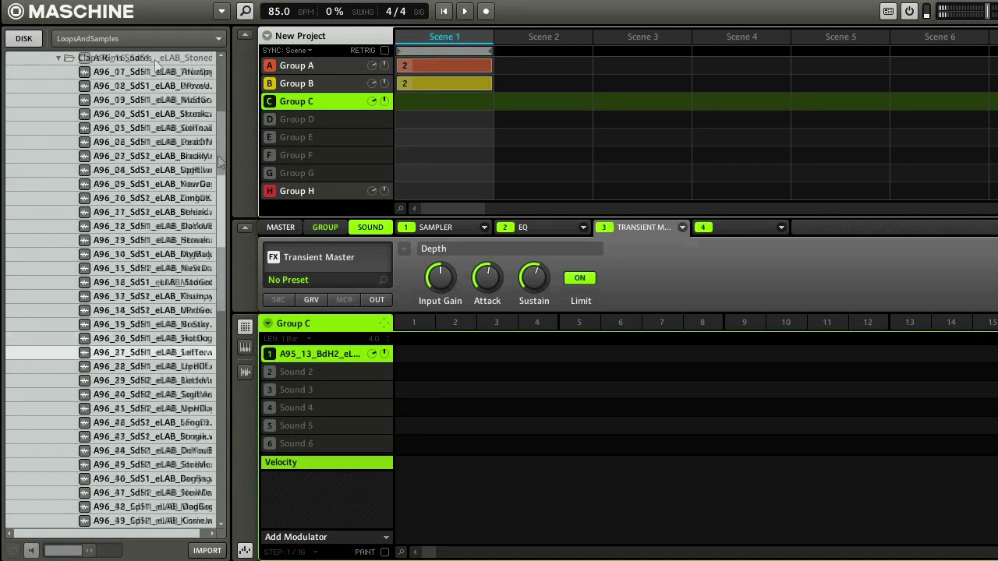
Undo loading A96_36_SdH1_eLAB_HotDog onto the kick and load that snare into Sound 2 instead.
{"action": "key", "text": "Return"}
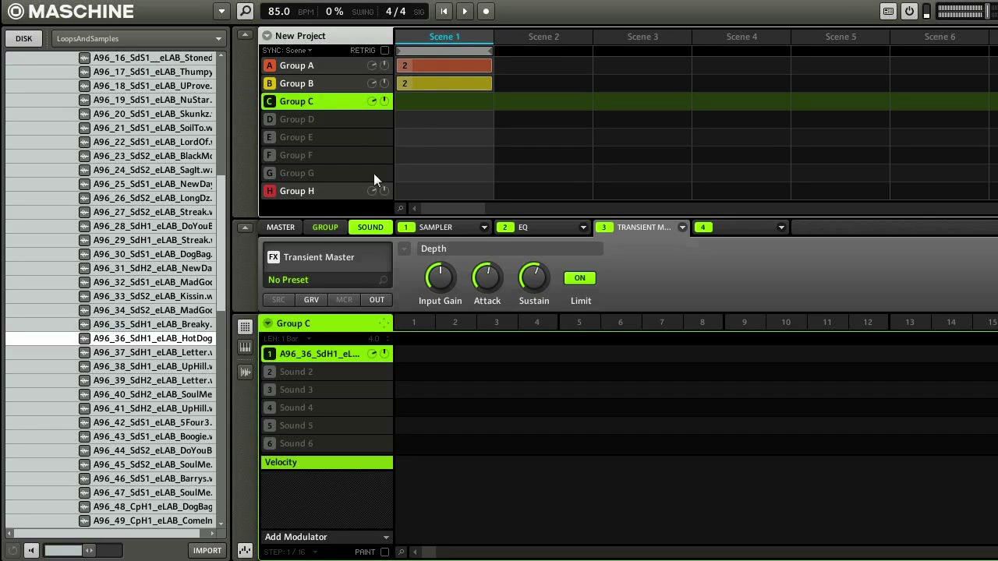
{"action": "key", "text": "ctrl+z"}
{"action": "left_click", "coordinate": [296, 371]}
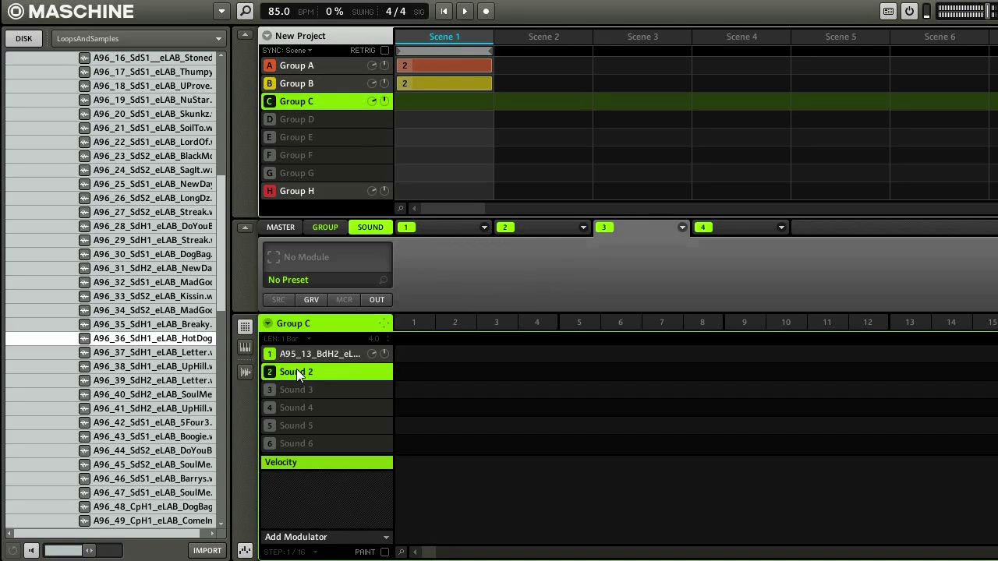
{"action": "double_click", "coordinate": [130, 342]}
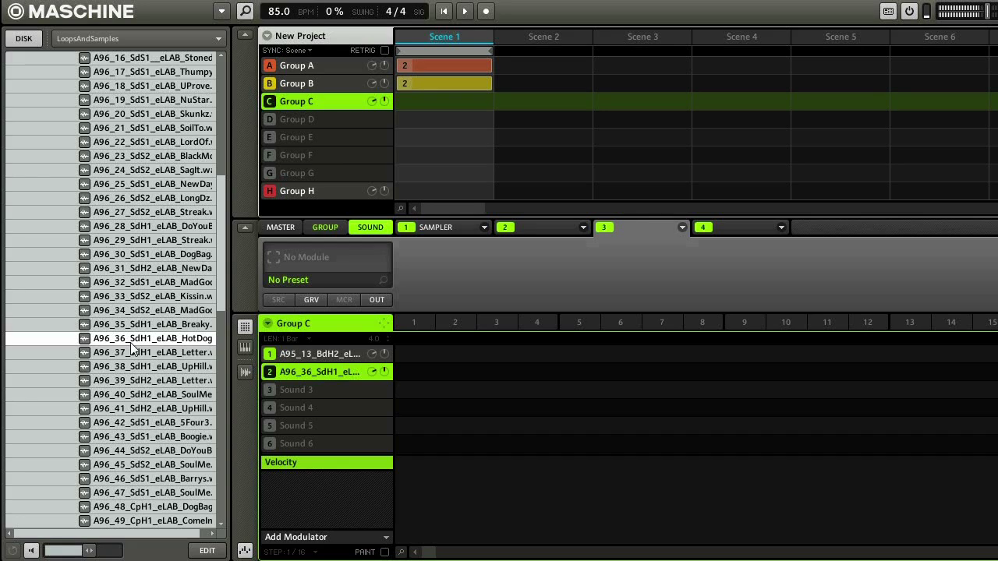
Audition the snares following HotDog in the sample folder and load A96_42_SdS1_eLAB_5Four3 into Sound 3.
{"action": "key", "text": "Down"}
{"action": "key", "text": "Down"}
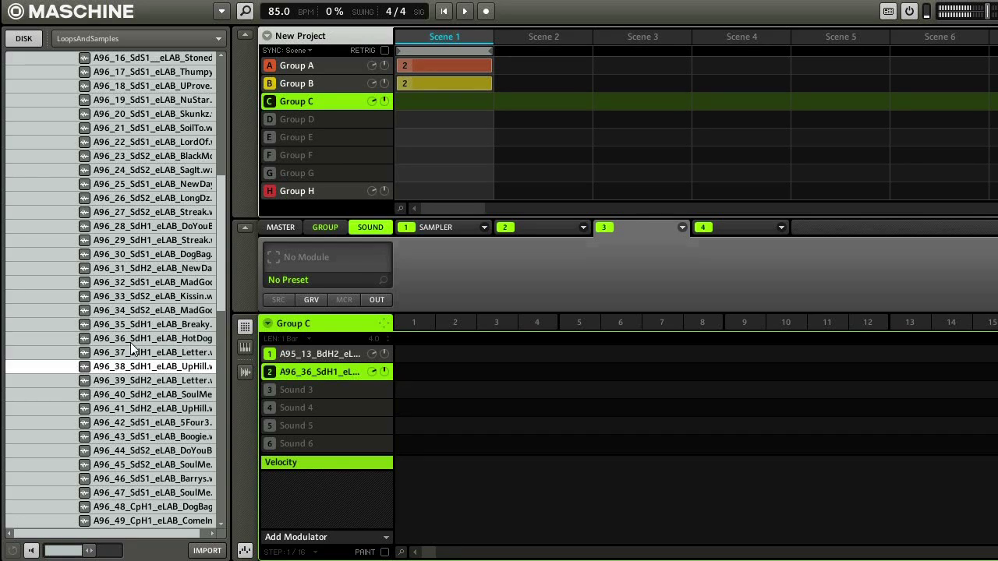
{"action": "key", "text": "Down"}
{"action": "key", "text": "Down"}
{"action": "key", "text": "Down"}
{"action": "key", "text": "Down"}
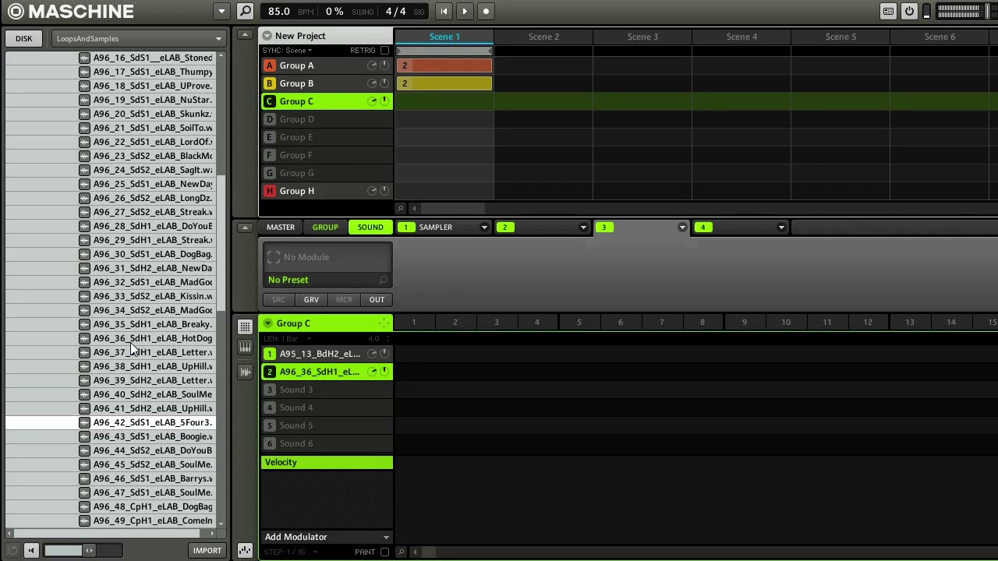
{"action": "left_click", "coordinate": [301, 389]}
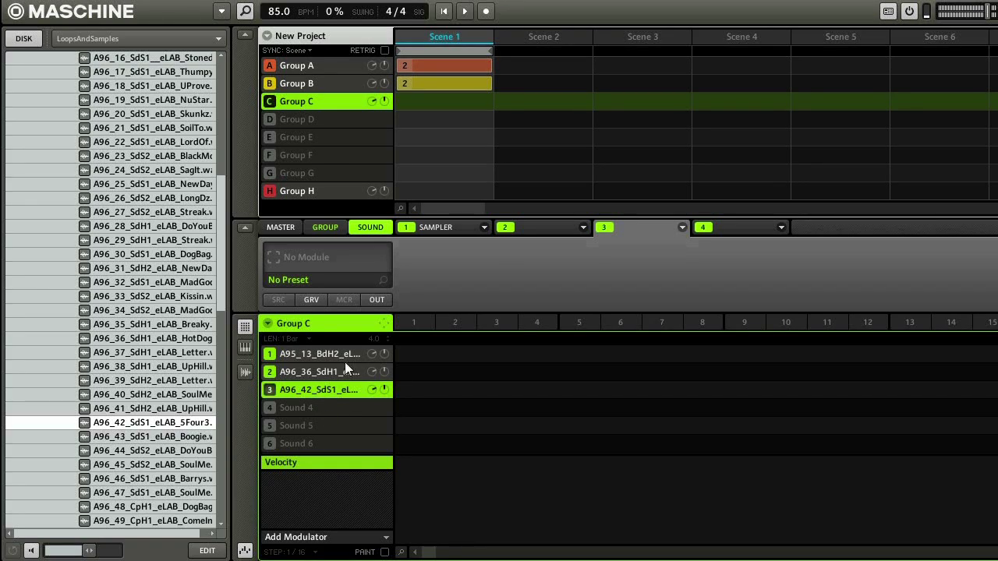
Add an EQ to Sound 3, boost its Mid Band 1 gain, cut its High Band gain, and compare with the EQ bypassed.
{"action": "left_click", "coordinate": [585, 230]}
{"action": "left_click", "coordinate": [524, 262]}
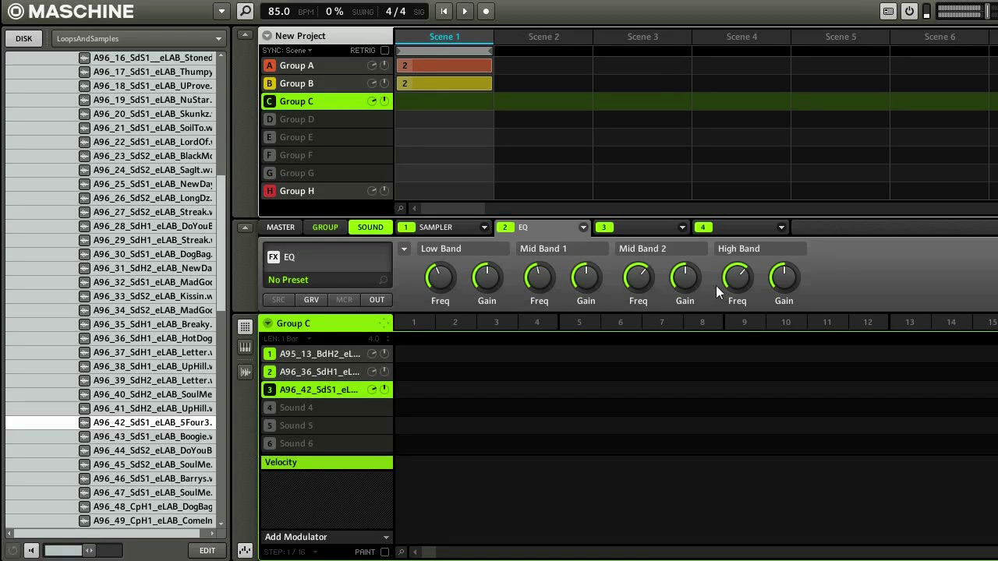
{"action": "scroll", "coordinate": [785, 275], "scroll_direction": "down", "scroll_amount": 5}
{"action": "scroll", "coordinate": [785, 275], "scroll_direction": "down", "scroll_amount": 7}
{"action": "scroll", "coordinate": [591, 281], "scroll_direction": "up", "scroll_amount": 3}
{"action": "scroll", "coordinate": [586, 276], "scroll_direction": "up", "scroll_amount": 9}
{"action": "scroll", "coordinate": [586, 278], "scroll_direction": "down", "scroll_amount": 5}
{"action": "left_click", "coordinate": [503, 227]}
{"action": "left_click", "coordinate": [503, 227]}
Add an EQ to Sound 2 and cut its Mid Band 1 gain.
{"action": "left_click", "coordinate": [584, 228]}
{"action": "left_click", "coordinate": [527, 265]}
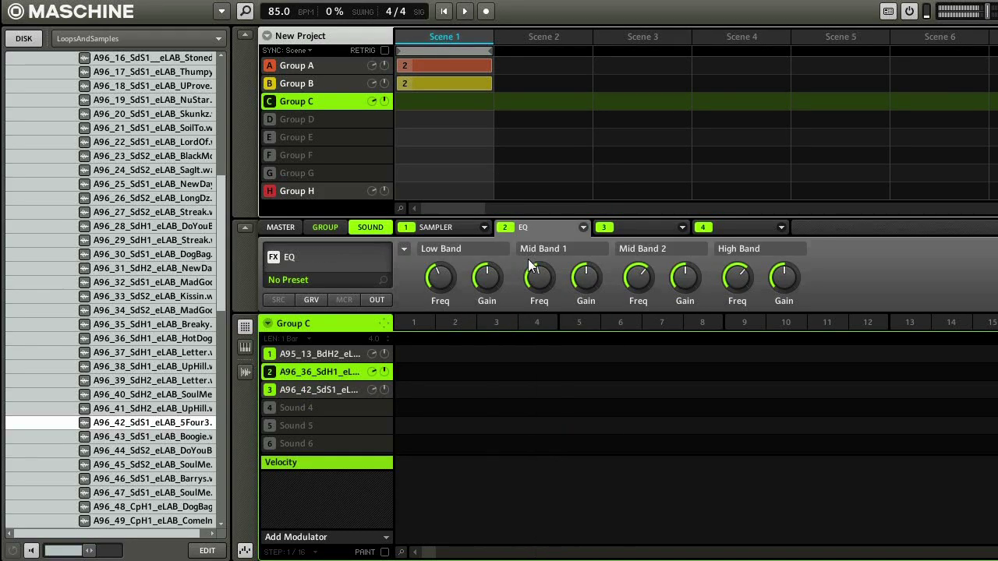
{"action": "left_click_drag", "start_coordinate": [586, 278], "coordinate": [582, 290]}
{"action": "left_click_drag", "start_coordinate": [698, 278], "coordinate": [680, 286]}
{"action": "left_click", "coordinate": [635, 279]}
{"action": "left_click", "coordinate": [683, 282]}
{"action": "left_click", "coordinate": [541, 287]}
{"action": "left_click", "coordinate": [681, 282]}
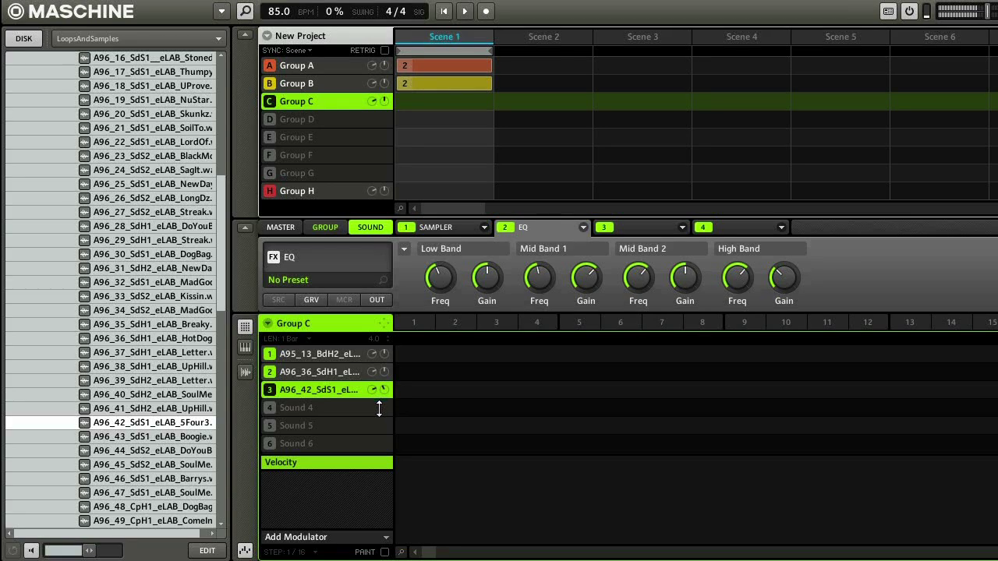
Pan the Sound 3 snare partly left and the Sound 2 snare partly right.
{"action": "left_click_drag", "start_coordinate": [384, 381], "coordinate": [392, 353]}
{"action": "key", "text": "Up"}
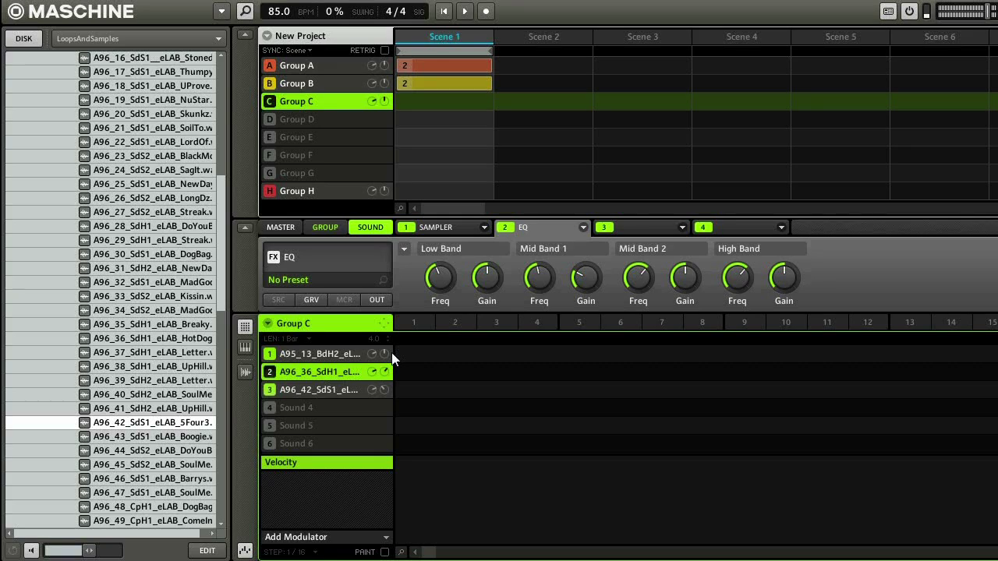
{"action": "key", "text": "Down"}
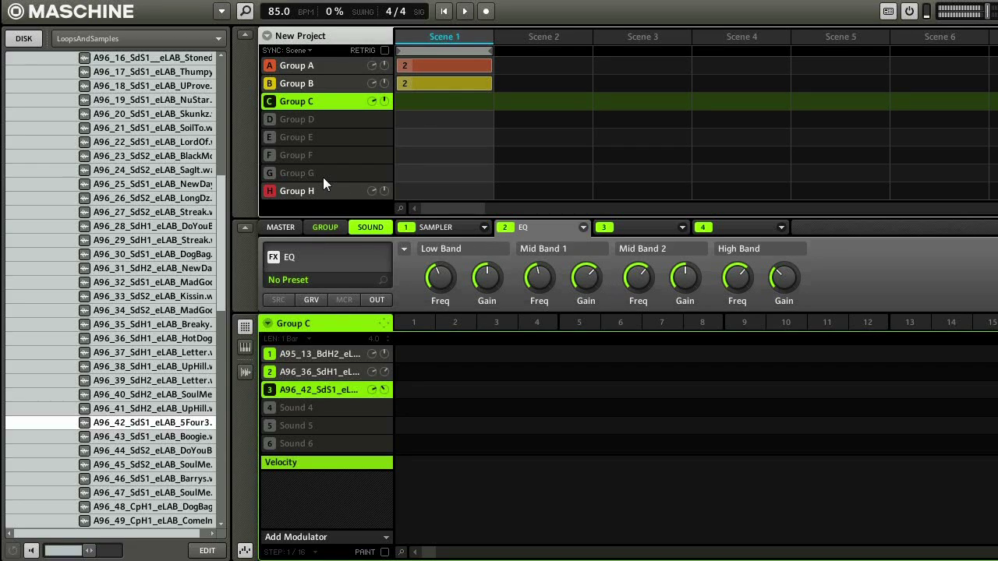
Set up Sound 4 to sample internally from Group C and record several hits of the layered snares.
{"action": "left_click", "coordinate": [293, 411]}
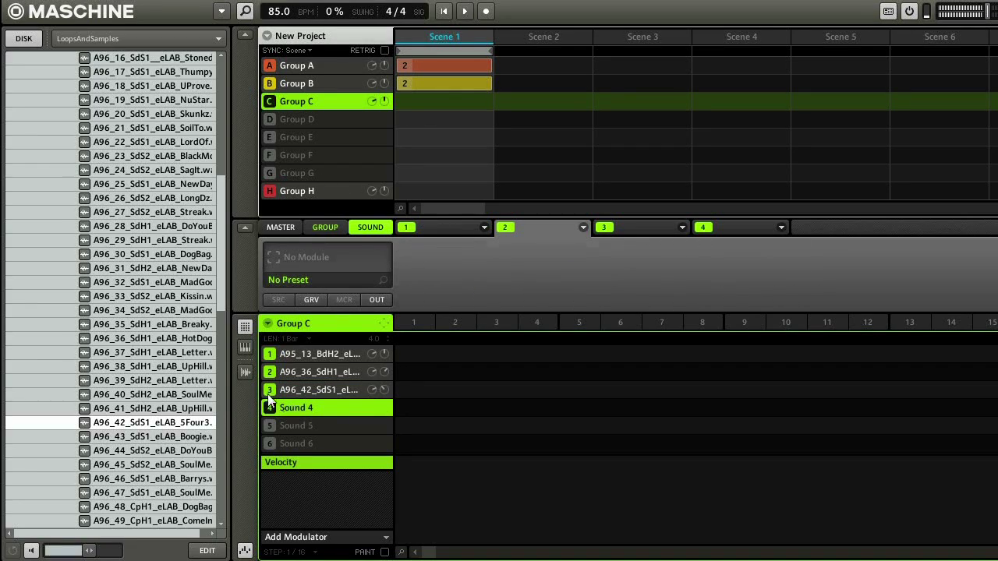
{"action": "left_click", "coordinate": [244, 373]}
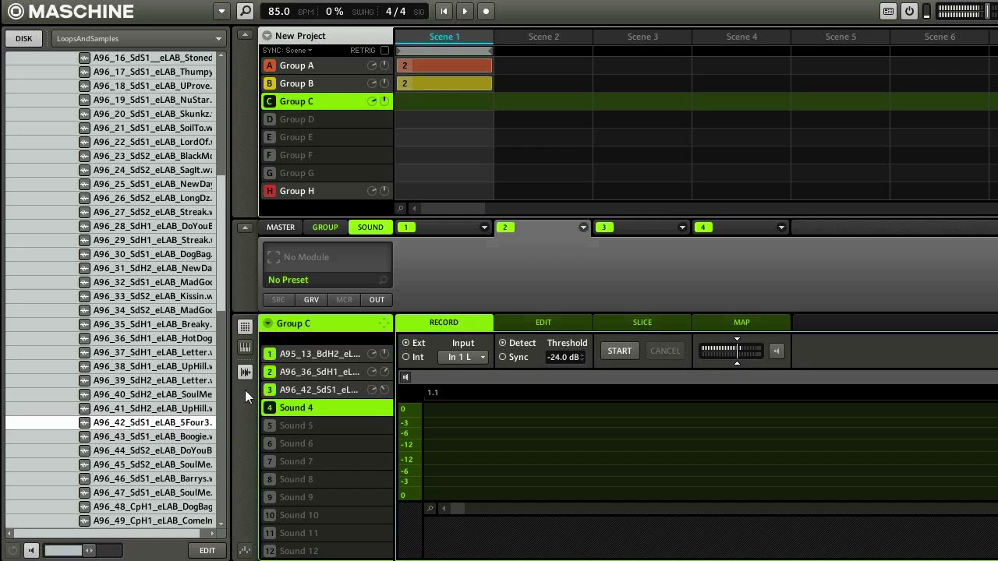
{"action": "left_click", "coordinate": [244, 376]}
{"action": "left_click", "coordinate": [244, 376]}
{"action": "left_click", "coordinate": [410, 358]}
{"action": "left_click", "coordinate": [455, 358]}
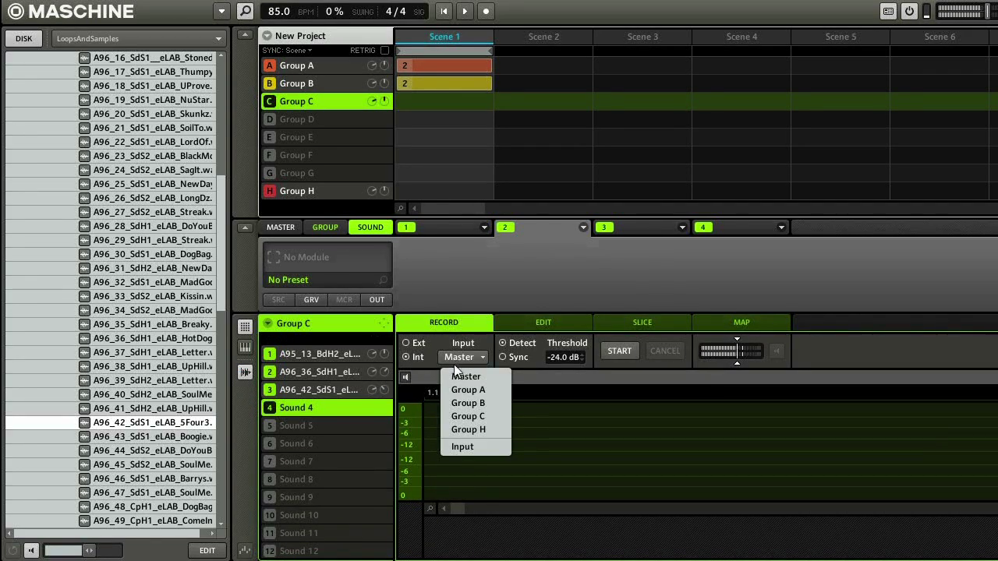
{"action": "left_click", "coordinate": [459, 414]}
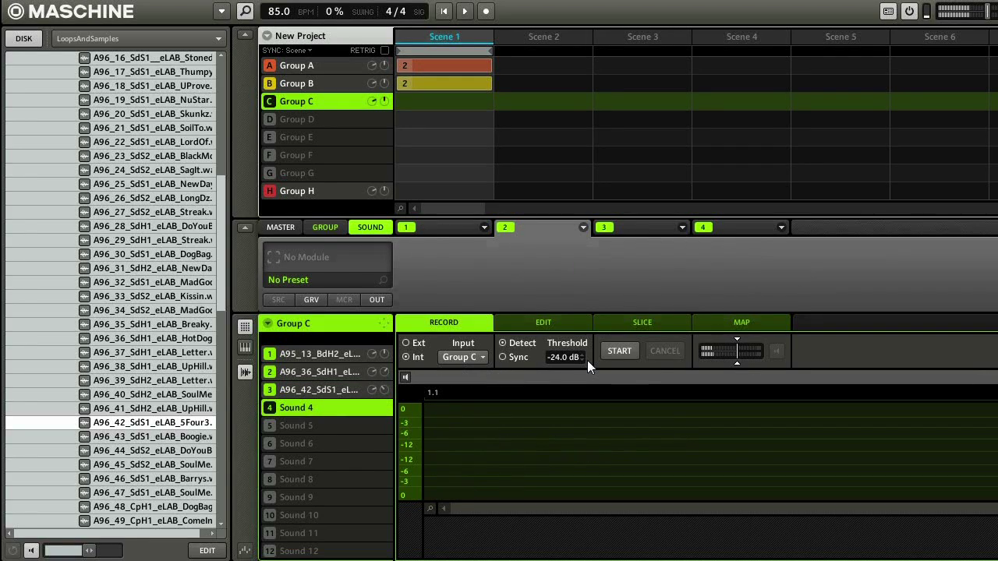
{"action": "left_click", "coordinate": [617, 351]}
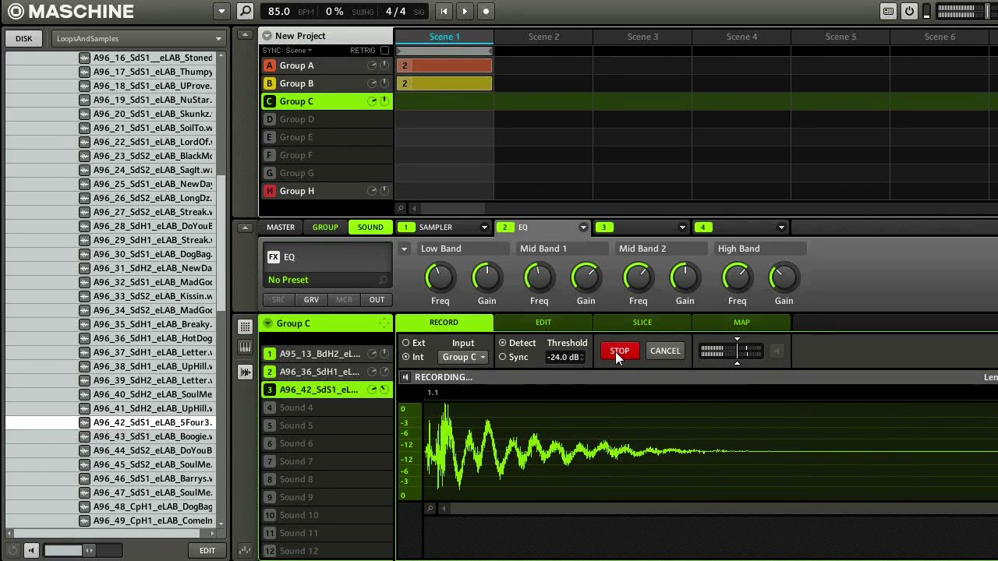
{"action": "left_click", "coordinate": [618, 350]}
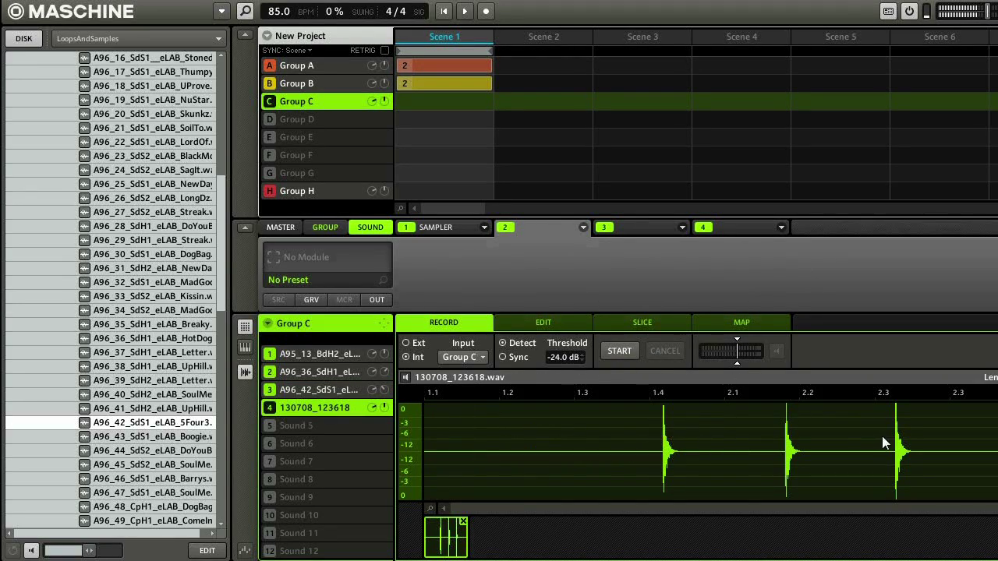
Move the recording's start point to 98192, just before the first snare hit, and truncate the sample.
{"action": "left_click", "coordinate": [555, 324]}
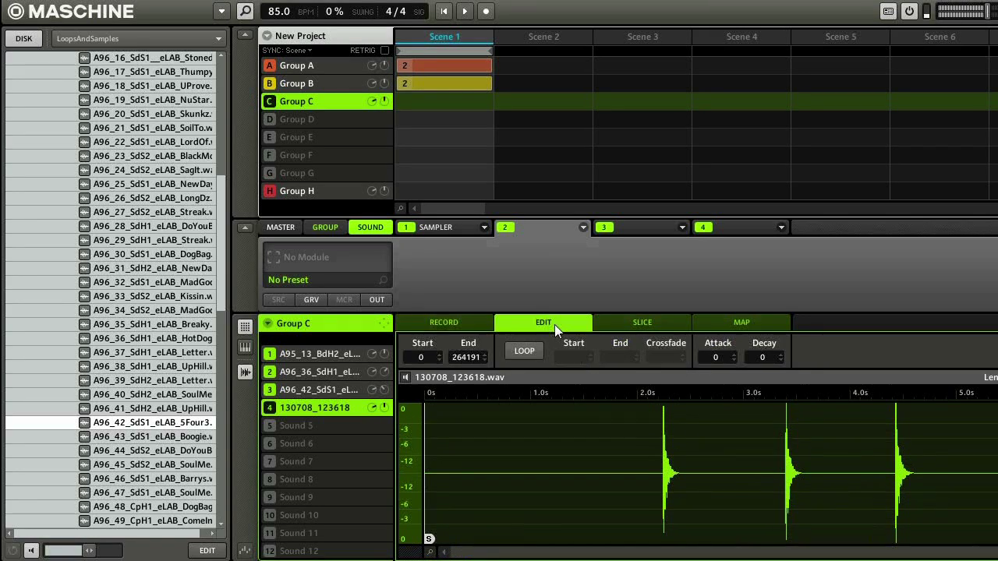
{"action": "mouse_move", "coordinate": [428, 538]}
{"action": "left_mouse_down"}
{"action": "mouse_move", "coordinate": [895, 530]}
{"action": "mouse_move", "coordinate": [752, 527]}
{"action": "mouse_move", "coordinate": [783, 528]}
{"action": "left_mouse_up"}
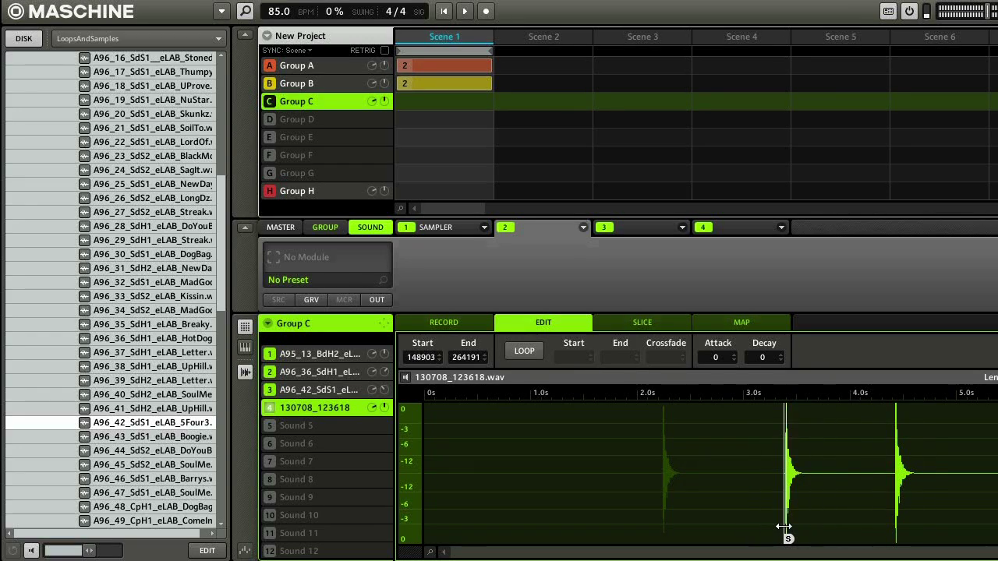
{"action": "mouse_move", "coordinate": [789, 538]}
{"action": "left_mouse_down"}
{"action": "mouse_move", "coordinate": [653, 539]}
{"action": "mouse_move", "coordinate": [661, 537]}
{"action": "left_mouse_up"}
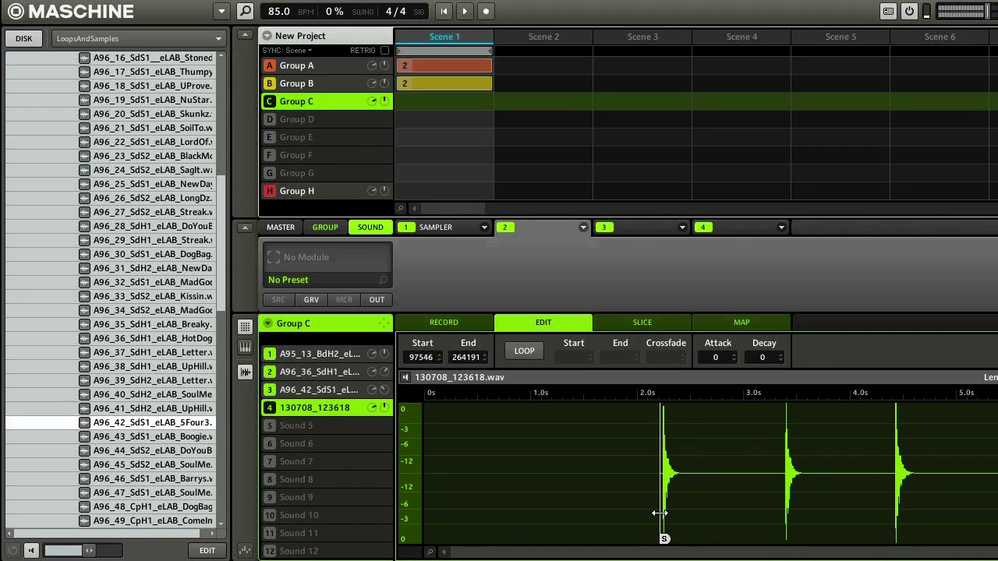
{"action": "left_click_drag", "start_coordinate": [659, 513], "coordinate": [661, 513]}
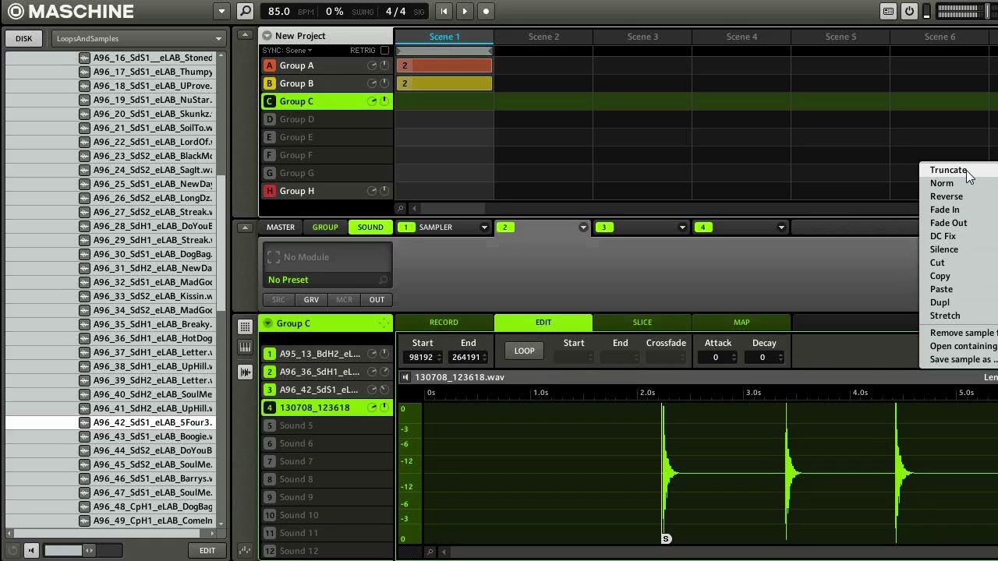
{"action": "left_click", "coordinate": [965, 170]}
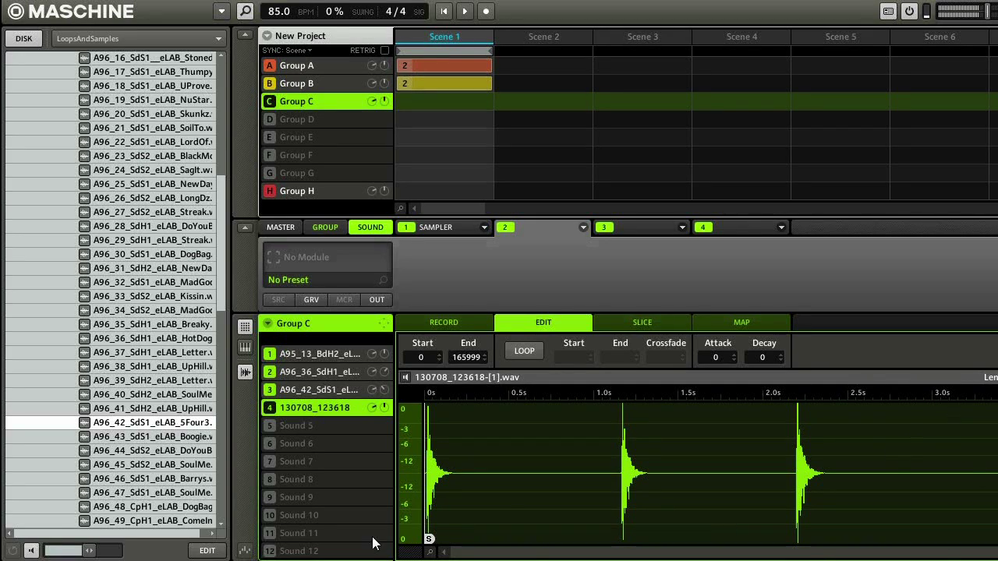
Move the end point to 11774, just after the first hit, and truncate away the remaining hits.
{"action": "mouse_move", "coordinate": [992, 481]}
{"action": "left_mouse_down"}
{"action": "mouse_move", "coordinate": [556, 468]}
{"action": "mouse_move", "coordinate": [470, 493]}
{"action": "left_mouse_up"}
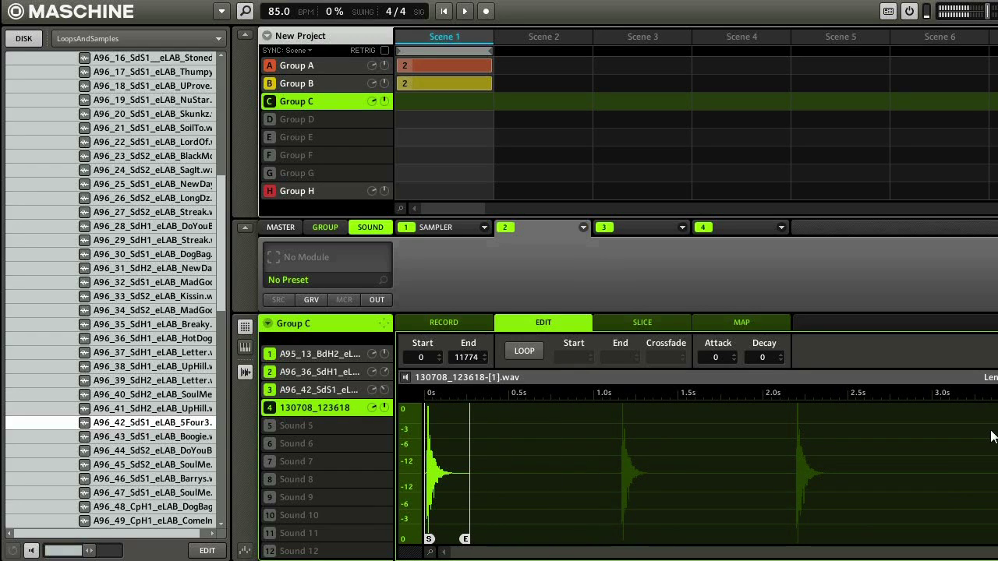
{"action": "left_click", "coordinate": [994, 377]}
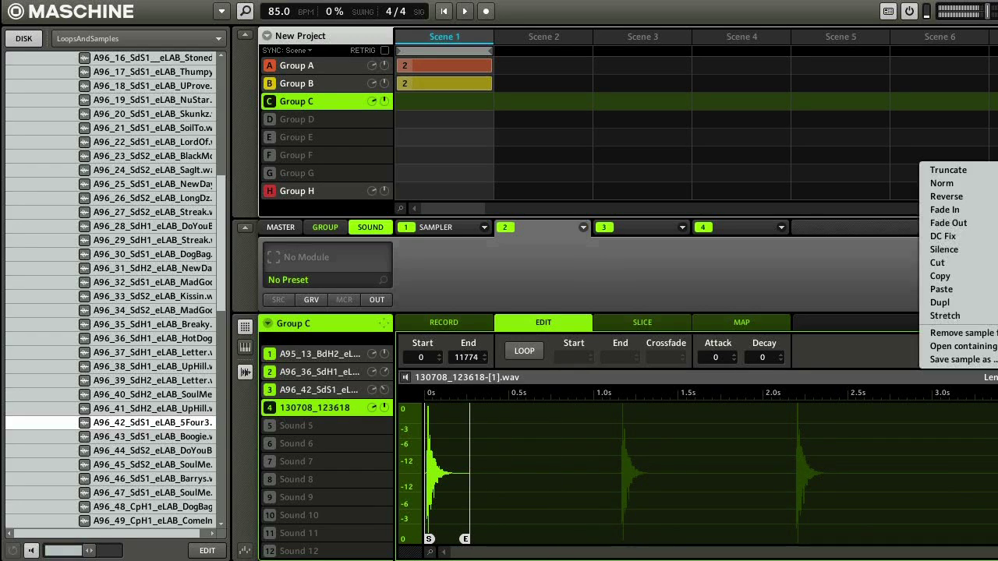
{"action": "left_click", "coordinate": [961, 173]}
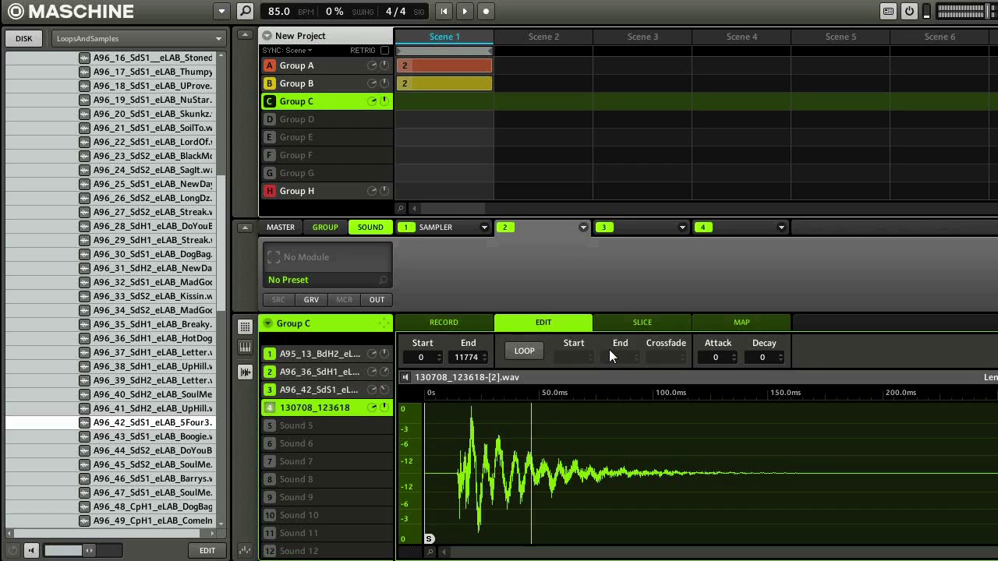
Move the start point to 630 at the snare's attack and truncate the silent lead-in.
{"action": "left_click_drag", "start_coordinate": [428, 539], "coordinate": [458, 539]}
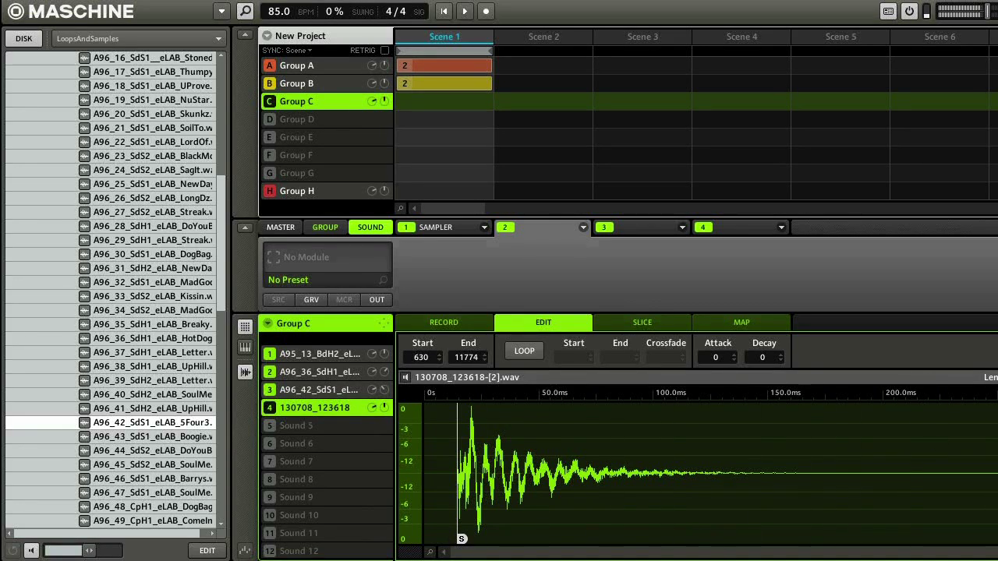
{"action": "right_click", "coordinate": [993, 436]}
{"action": "left_click", "coordinate": [956, 166]}
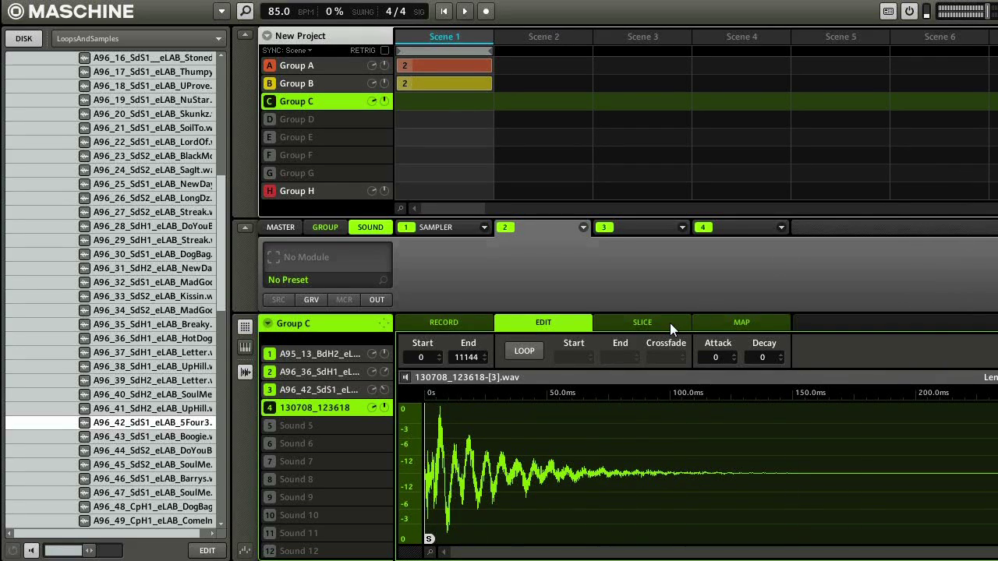
Reset Sound 2 and Sound 3 to clear the two original snare layers.
{"action": "left_click", "coordinate": [291, 371]}
{"action": "right_click", "coordinate": [291, 371]}
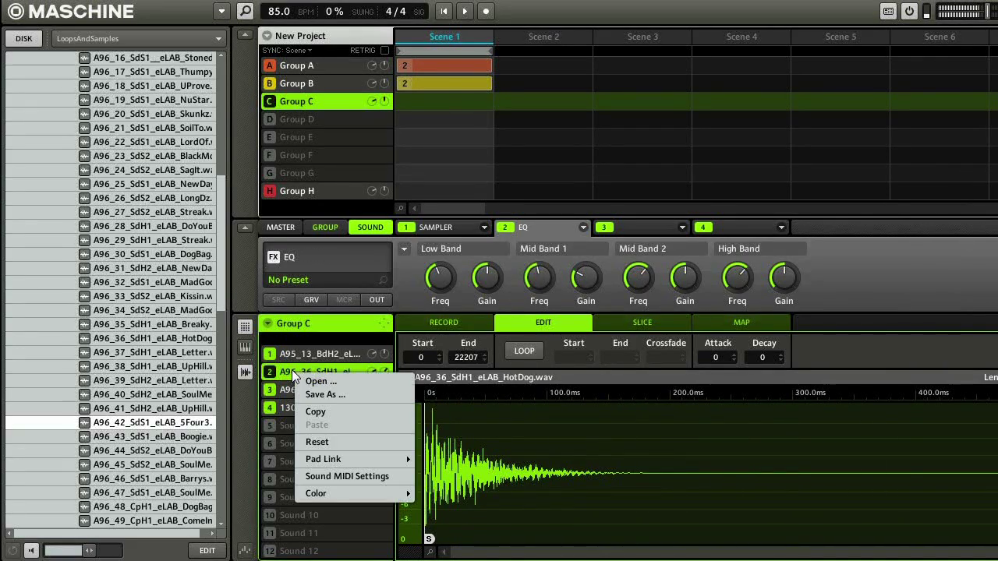
{"action": "left_click", "coordinate": [313, 442]}
{"action": "left_click", "coordinate": [309, 394]}
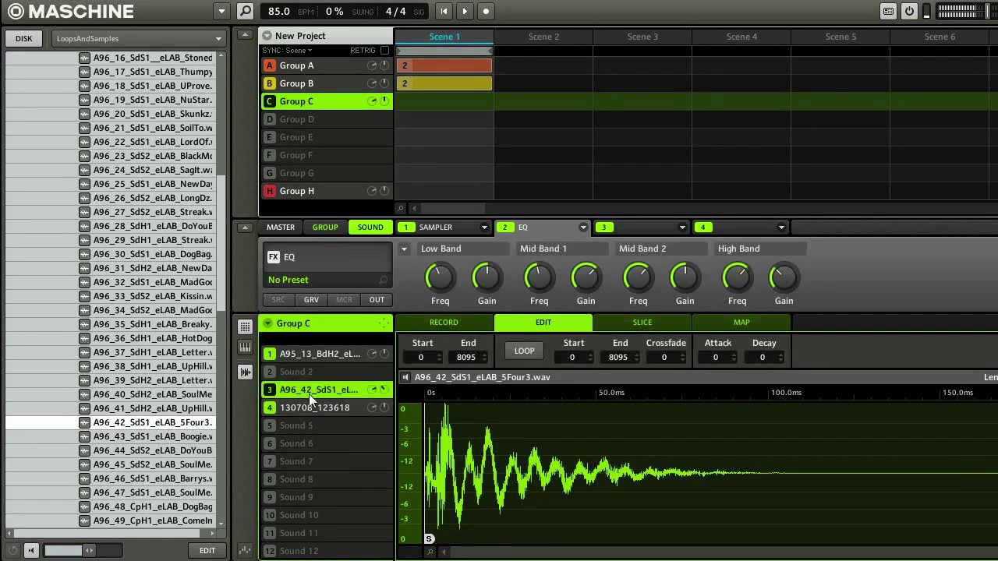
{"action": "right_click", "coordinate": [309, 393]}
{"action": "left_click", "coordinate": [302, 467]}
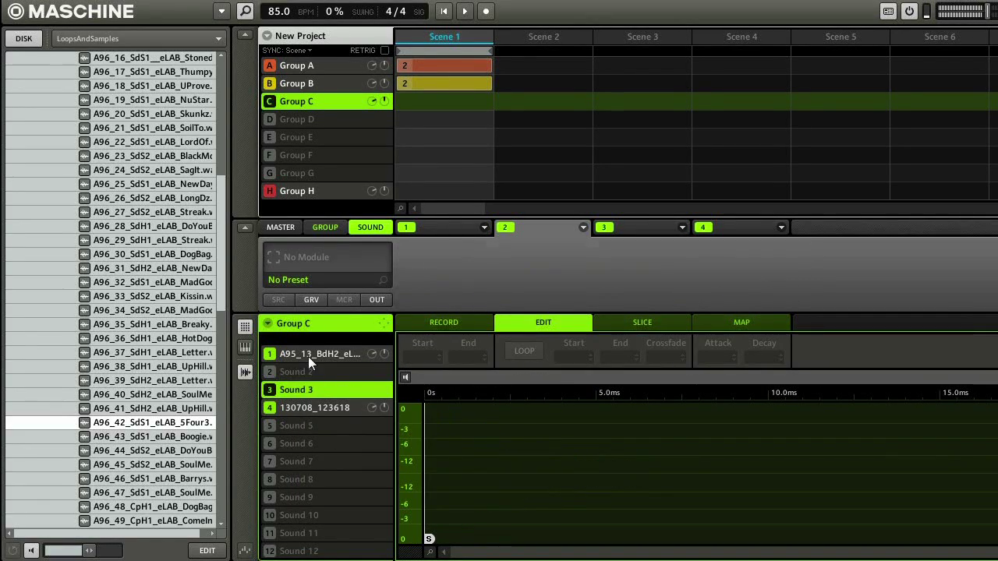
Copy the resampled snare from Sound 4 to Sound 2, and reset Sound 4.
{"action": "left_click", "coordinate": [306, 409]}
{"action": "right_click", "coordinate": [305, 410]}
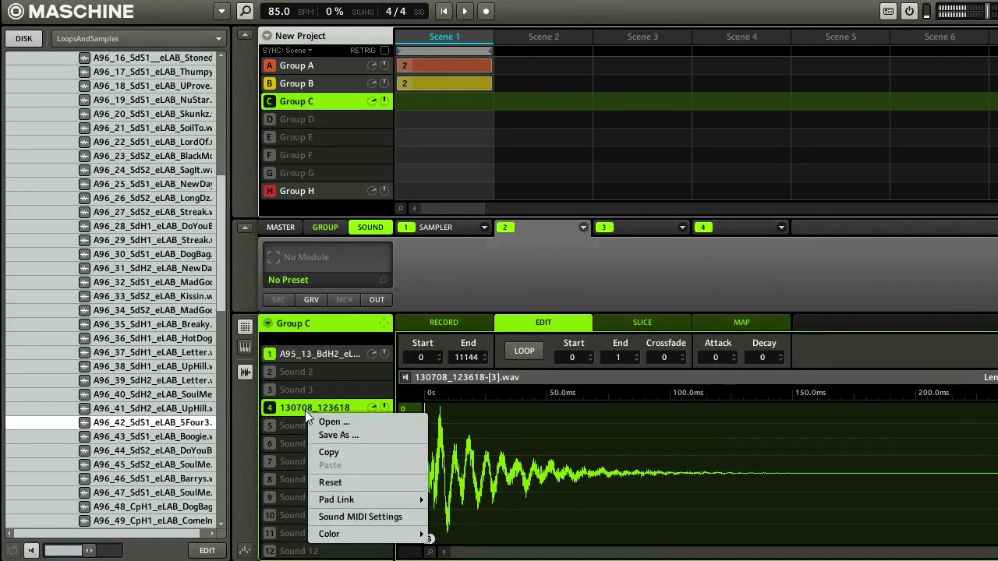
{"action": "left_click", "coordinate": [319, 453]}
{"action": "right_click", "coordinate": [287, 371]}
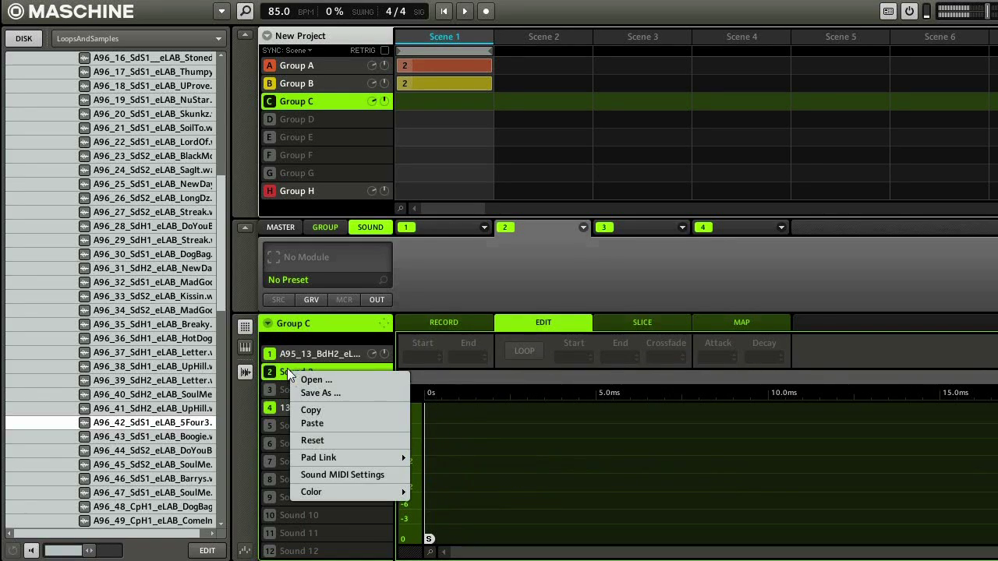
{"action": "left_click", "coordinate": [312, 422]}
{"action": "right_click", "coordinate": [300, 408]}
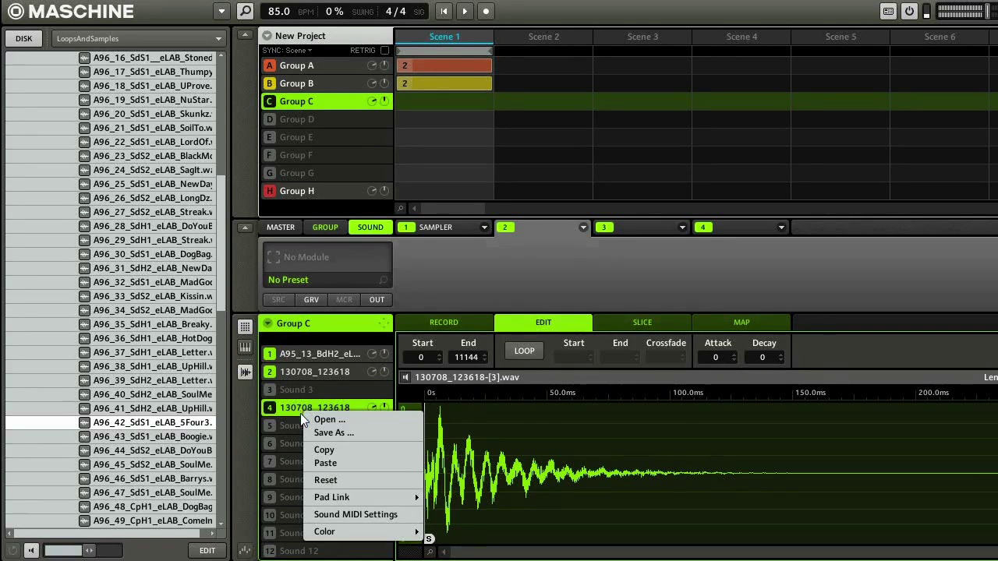
{"action": "left_click", "coordinate": [328, 484]}
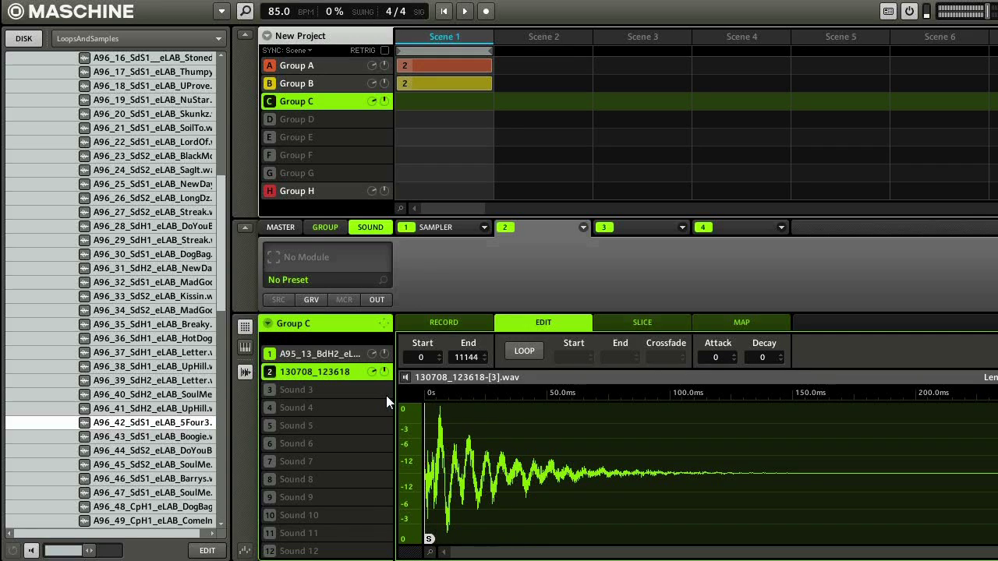
Change the amplitude envelope type of the Sound 2 sampler to Oneshot.
{"action": "left_click", "coordinate": [450, 231]}
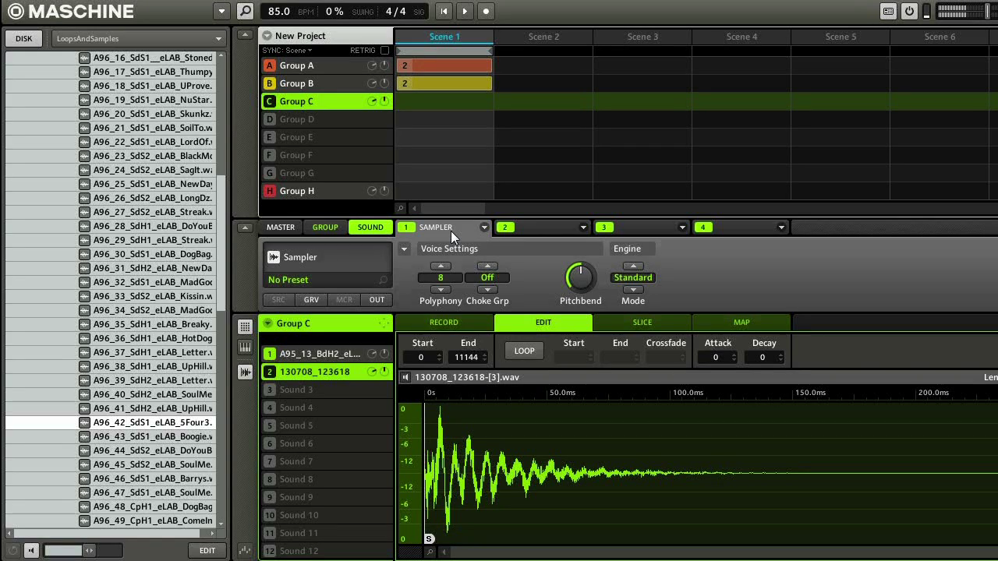
{"action": "left_click", "coordinate": [404, 248]}
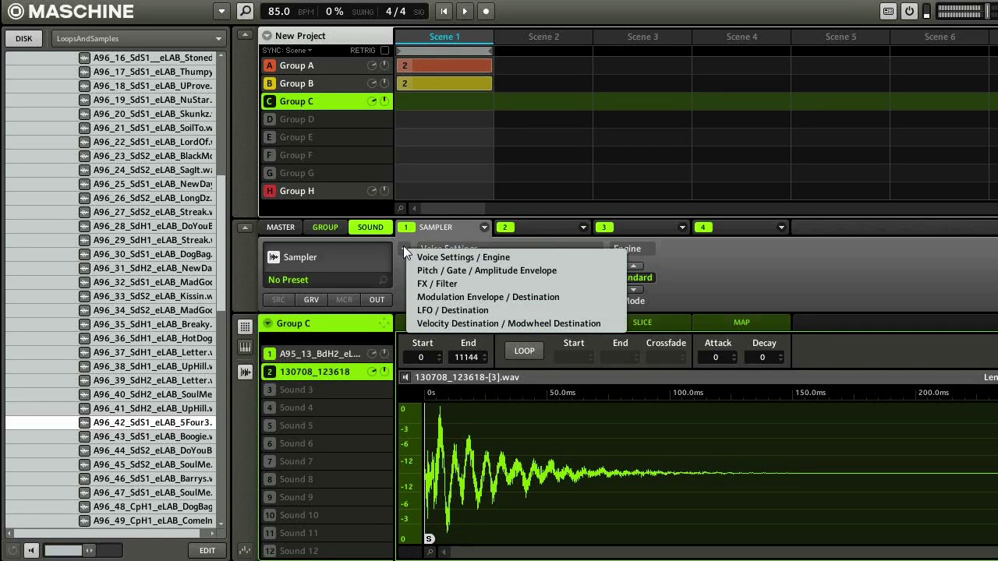
{"action": "left_click", "coordinate": [483, 271]}
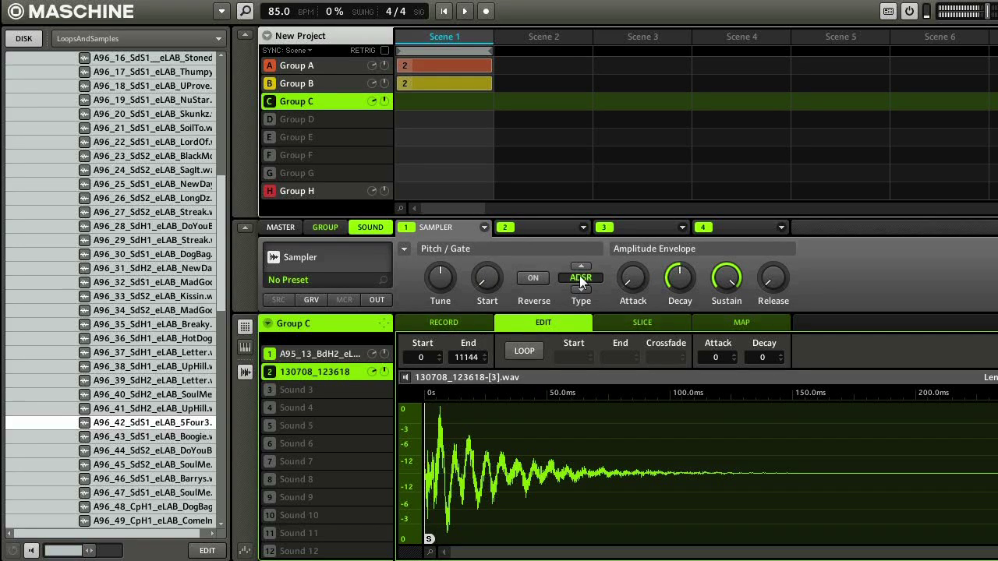
{"action": "left_click", "coordinate": [581, 289]}
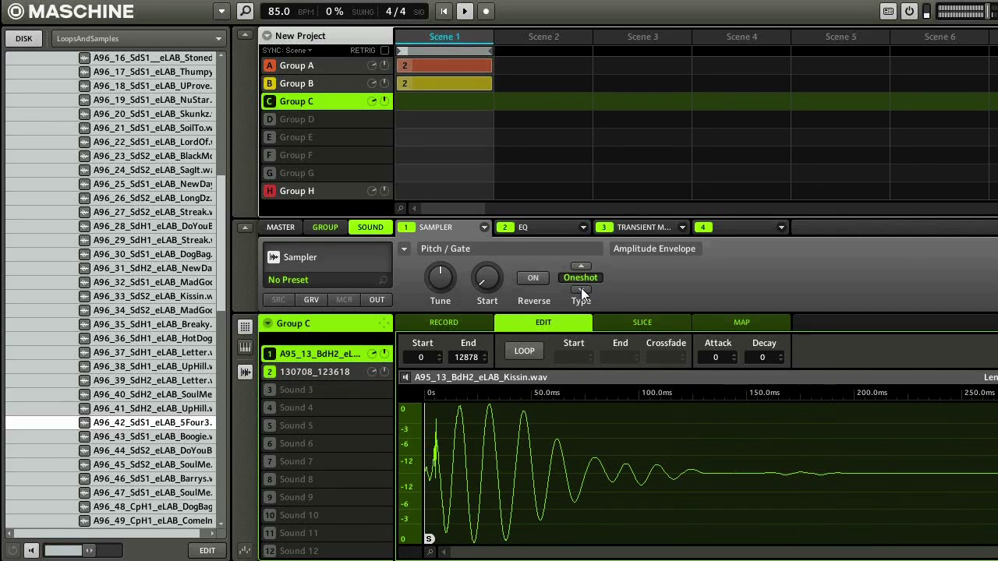
Load the hi-hat A97_37_HhH1_eLAB_Lovers.wav from 9th Wonder Drum Kit 2's Hi Hats And Shakers folder into Sound 4.
{"action": "key", "text": "space"}
{"action": "left_click_drag", "start_coordinate": [223, 230], "coordinate": [224, 143]}
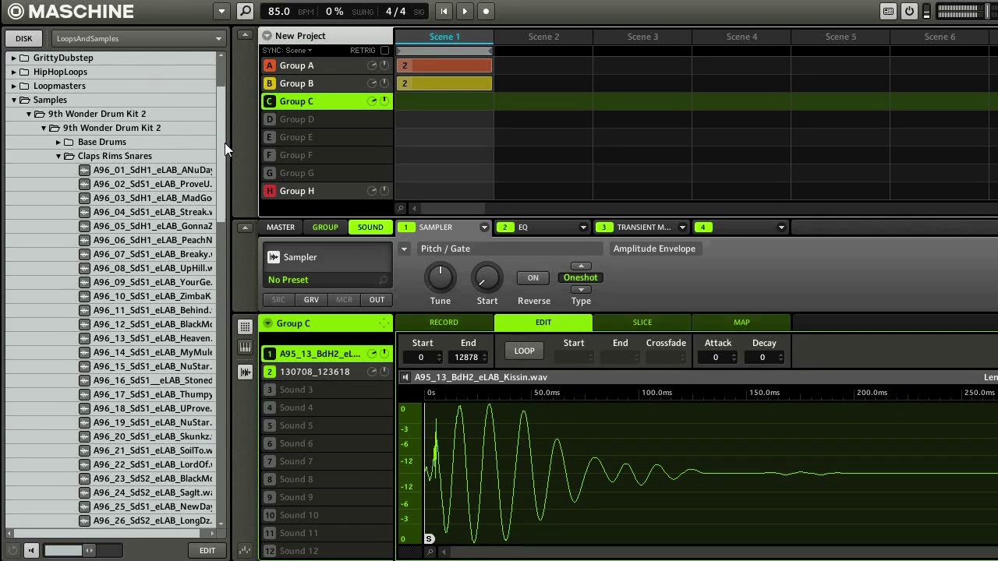
{"action": "left_click", "coordinate": [58, 155]}
{"action": "left_click", "coordinate": [29, 157]}
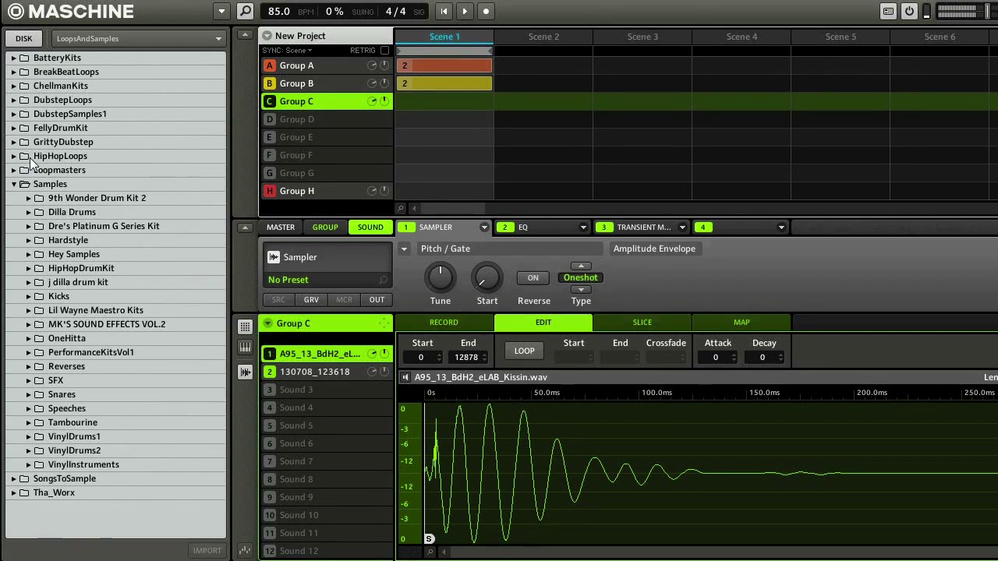
{"action": "left_click", "coordinate": [28, 199]}
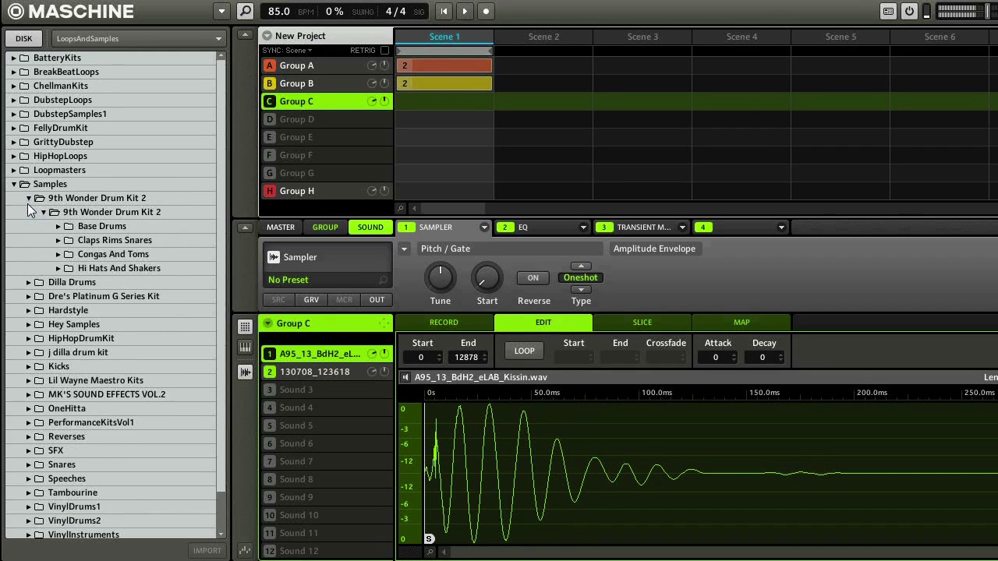
{"action": "left_click", "coordinate": [59, 267]}
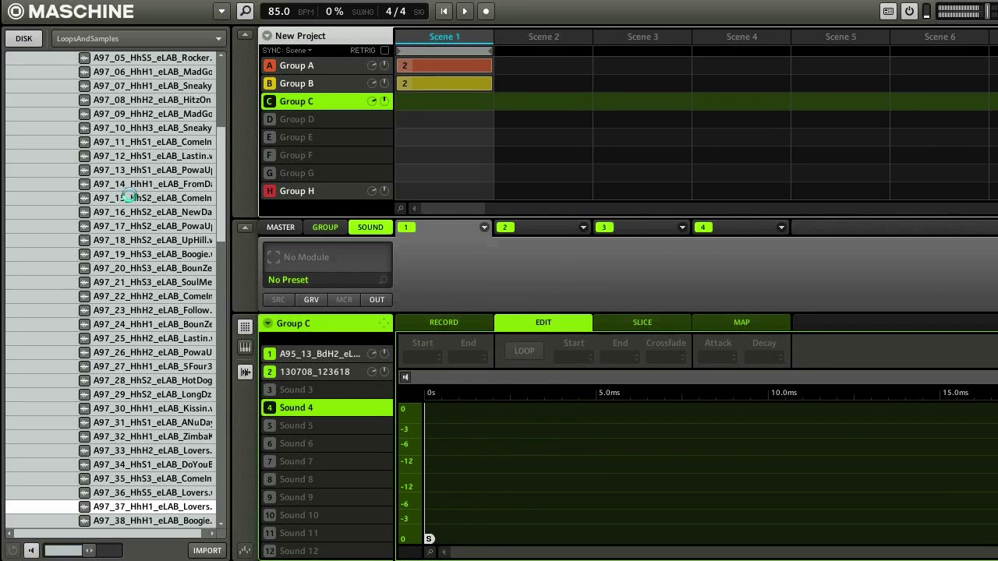
{"action": "key", "text": "Return"}
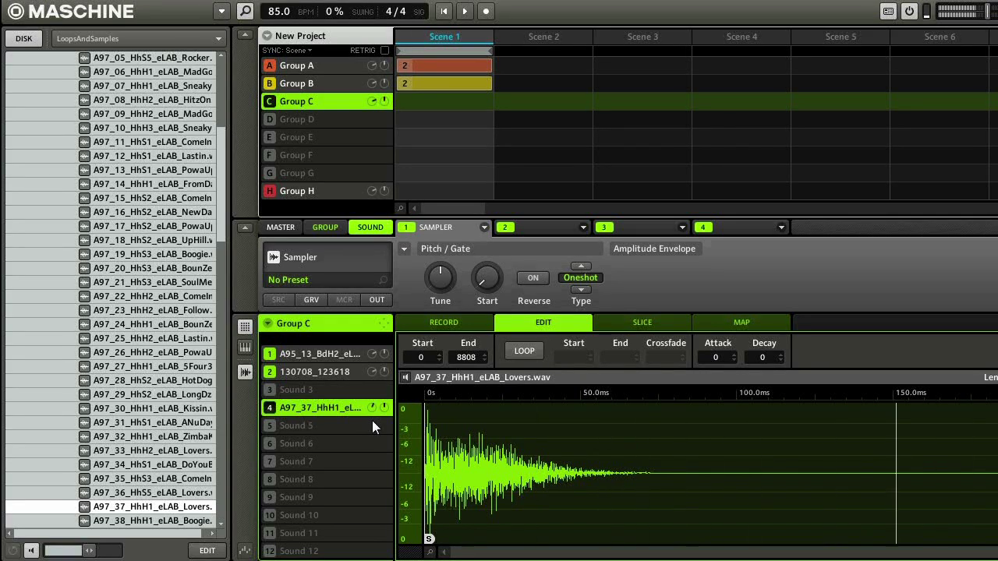
Load MC38 3PEAT CLAP.wav from the 3 Peat Kit folder of Lil Wayne Maestro Kits into Sound 3.
{"action": "key", "text": "space"}
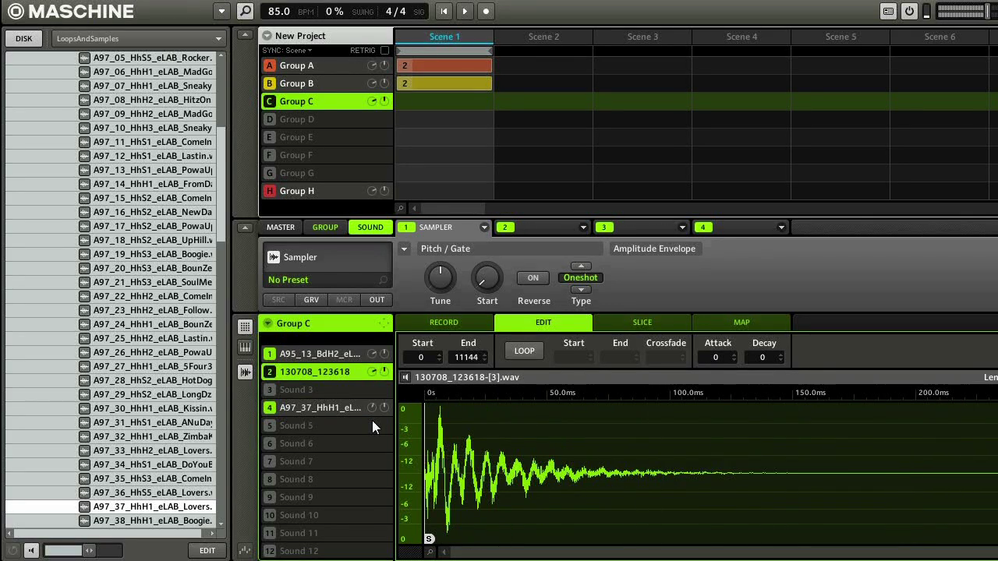
{"action": "left_click_drag", "start_coordinate": [217, 165], "coordinate": [218, 132]}
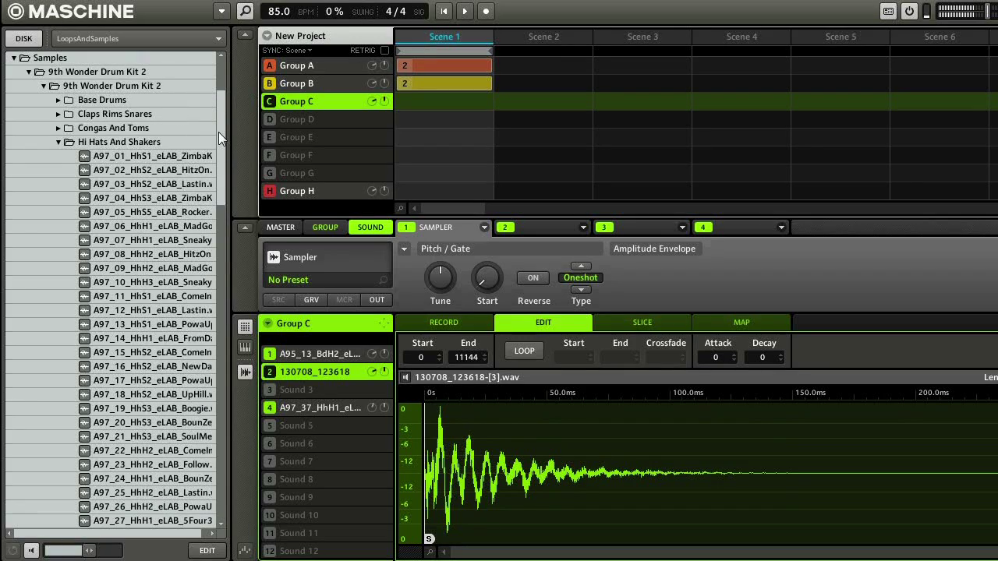
{"action": "left_click", "coordinate": [58, 142]}
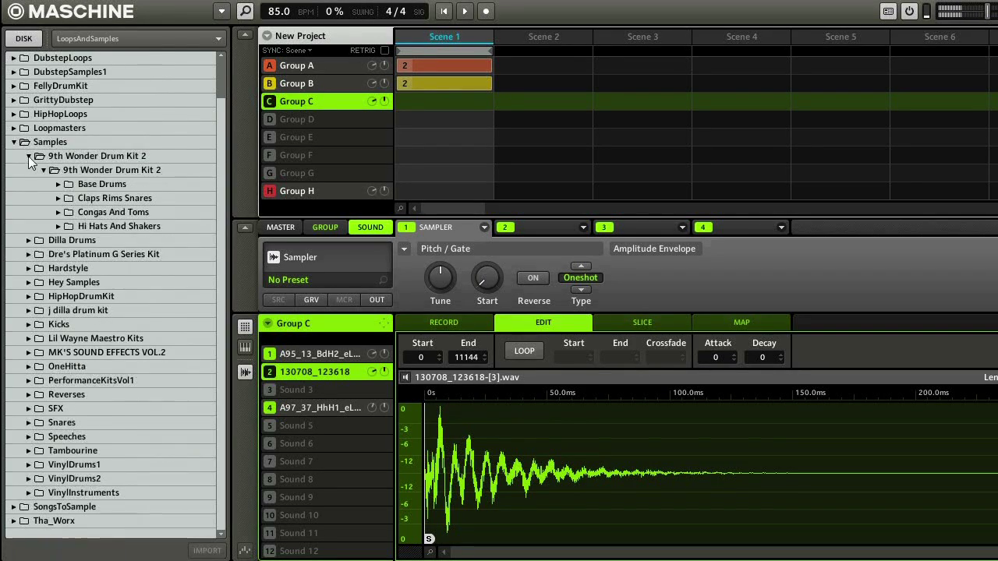
{"action": "left_click", "coordinate": [29, 157]}
{"action": "left_click", "coordinate": [28, 311]}
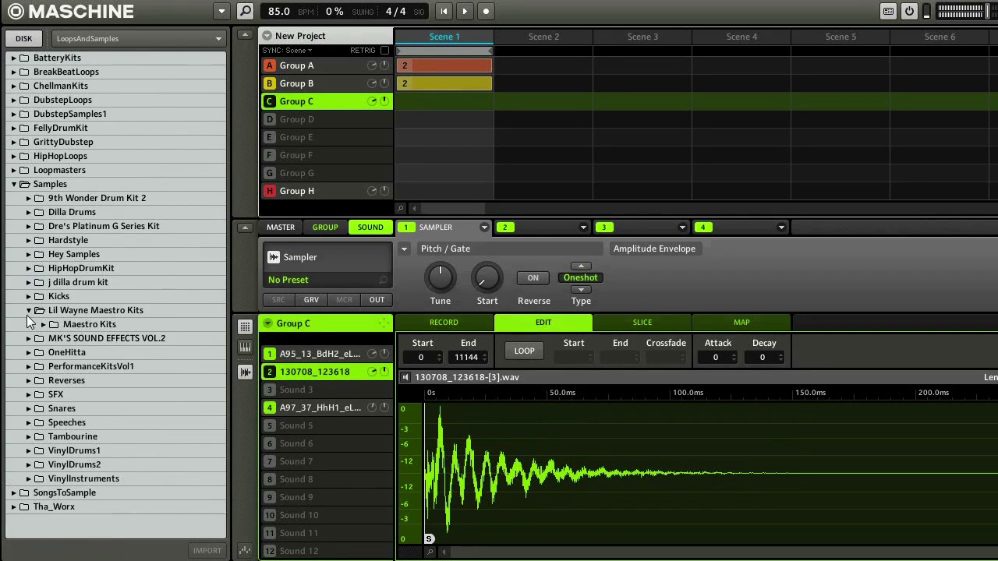
{"action": "left_click", "coordinate": [43, 325]}
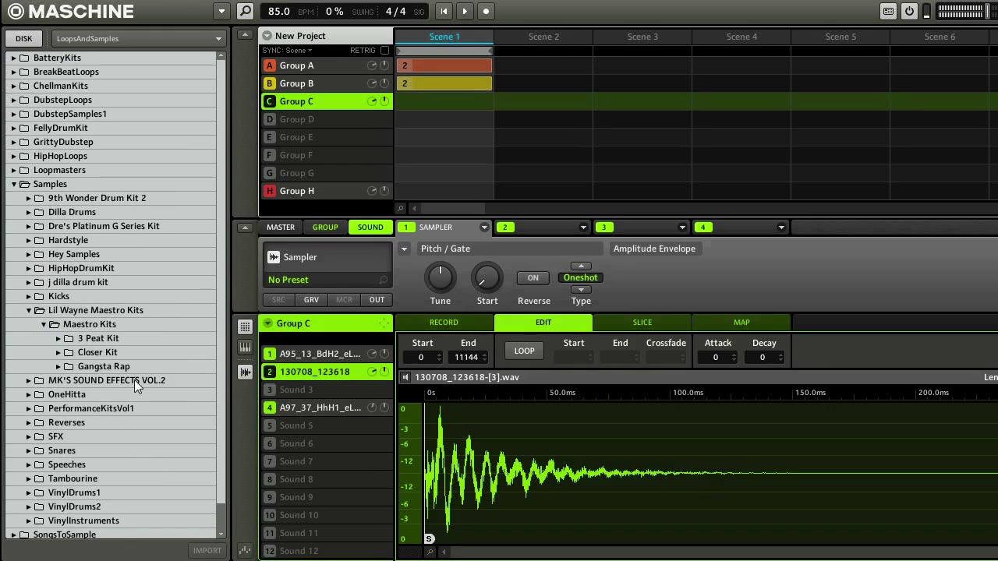
{"action": "left_click", "coordinate": [59, 340]}
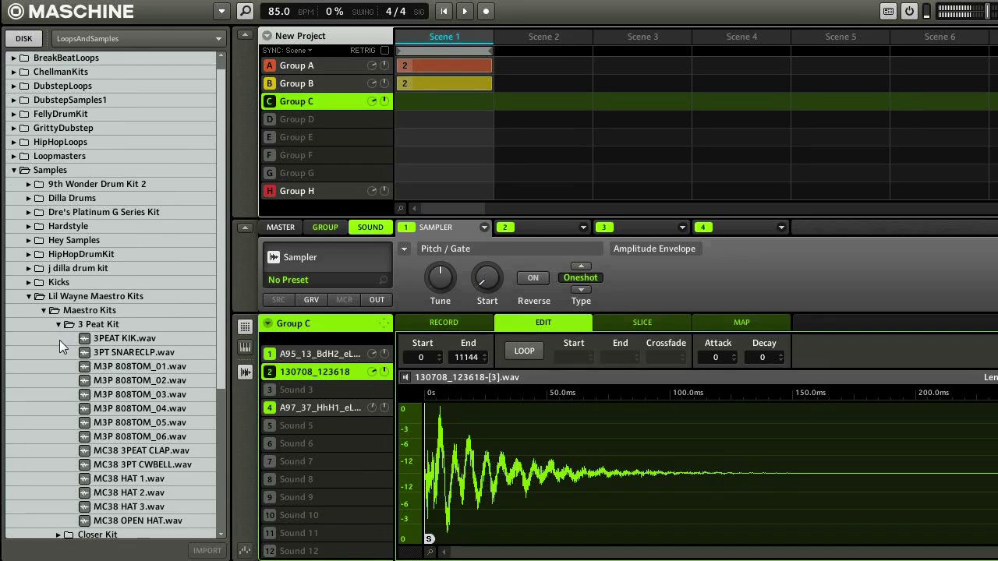
{"action": "left_click", "coordinate": [123, 451]}
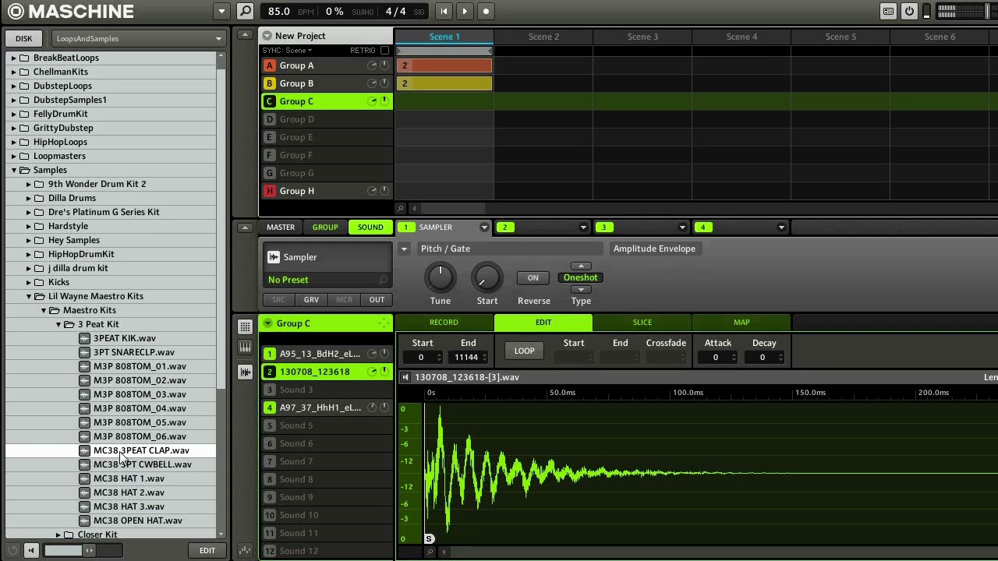
{"action": "double_click", "coordinate": [123, 452]}
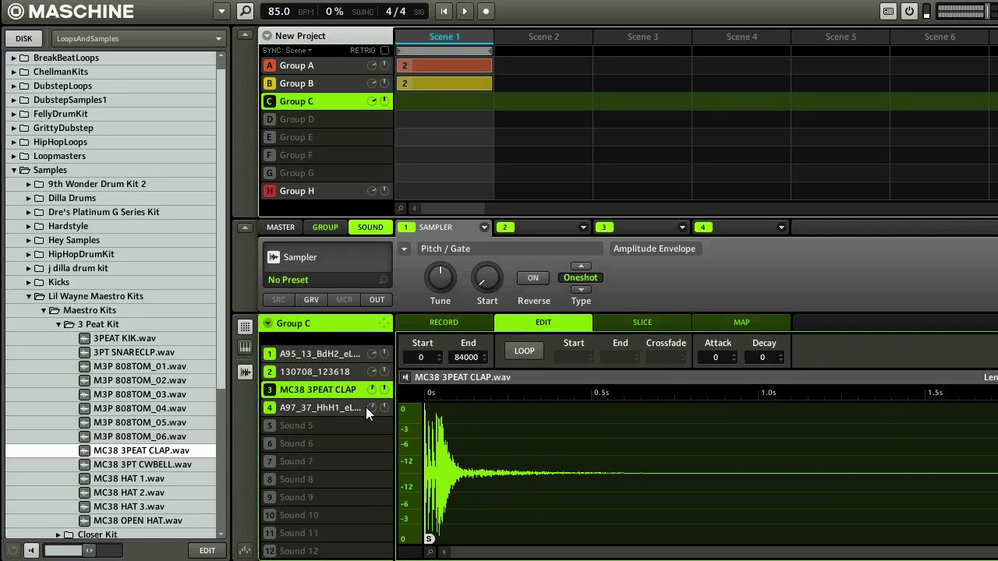
Select the hi-hat in Sound 4 and audition it during playback.
{"action": "left_click", "coordinate": [365, 406]}
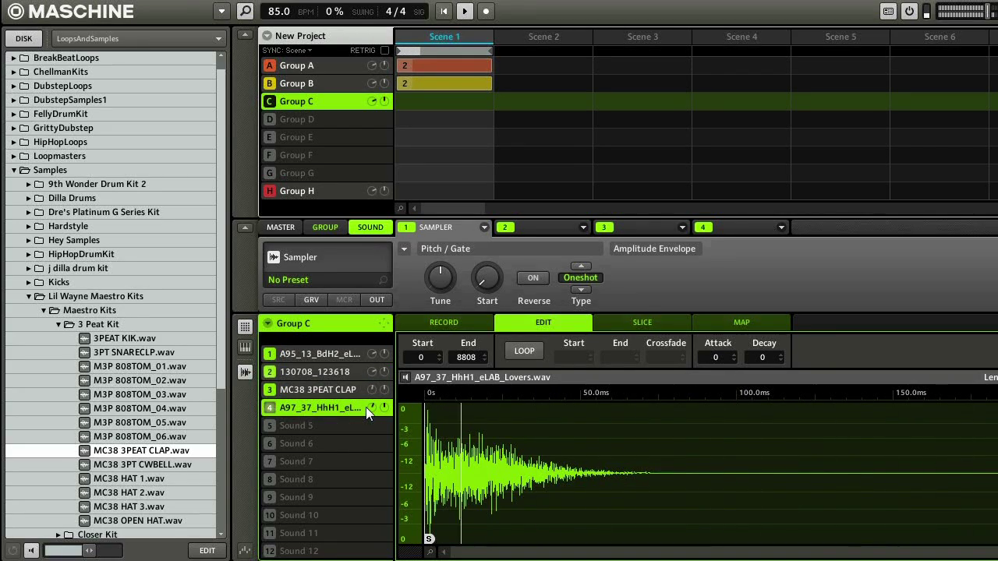
{"action": "key", "text": "space"}
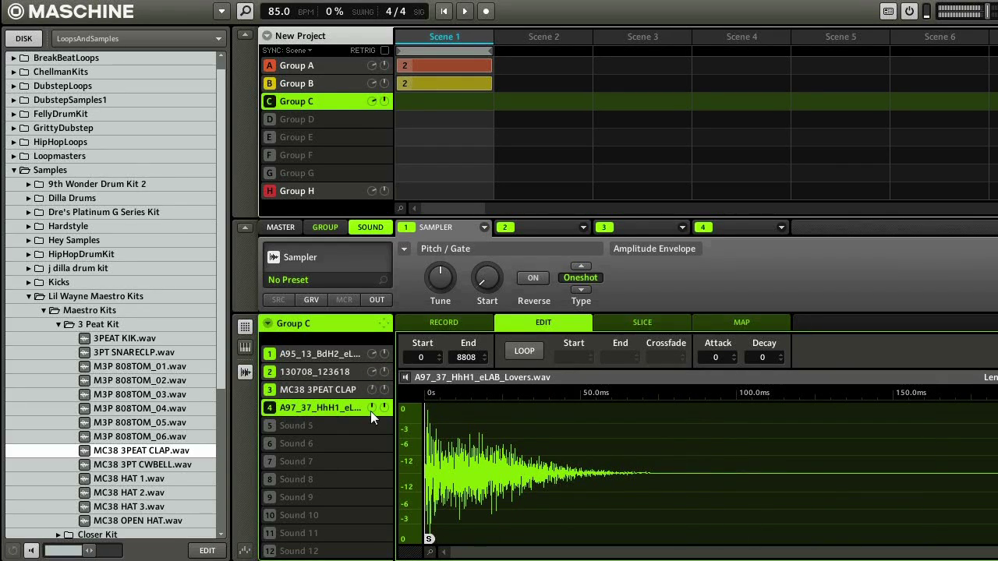
In the Sound 2 snare's sampler, set the Volume amount of the velocity destination to 88.0 %.
{"action": "left_click", "coordinate": [405, 250]}
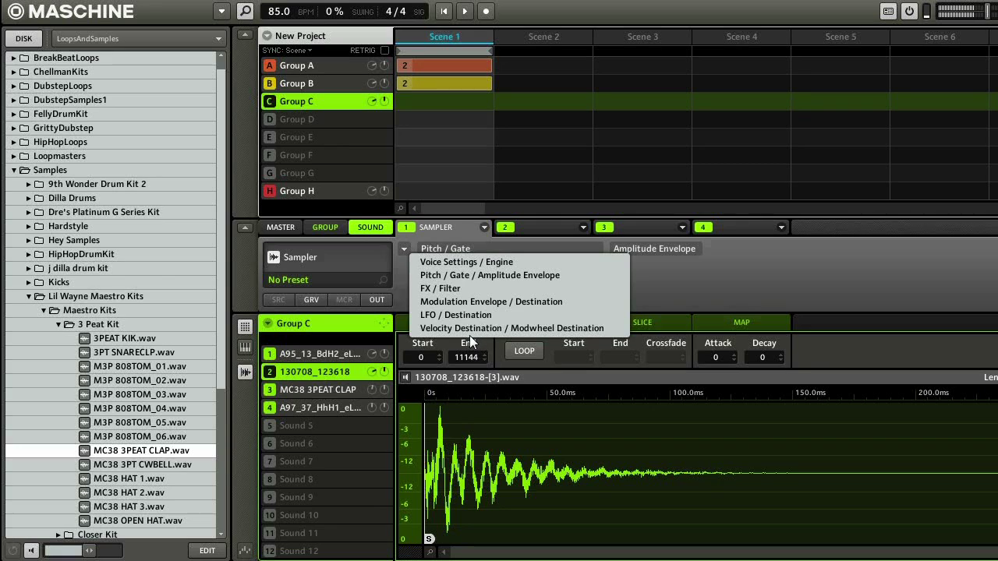
{"action": "left_click", "coordinate": [469, 330]}
{"action": "left_click", "coordinate": [405, 250]}
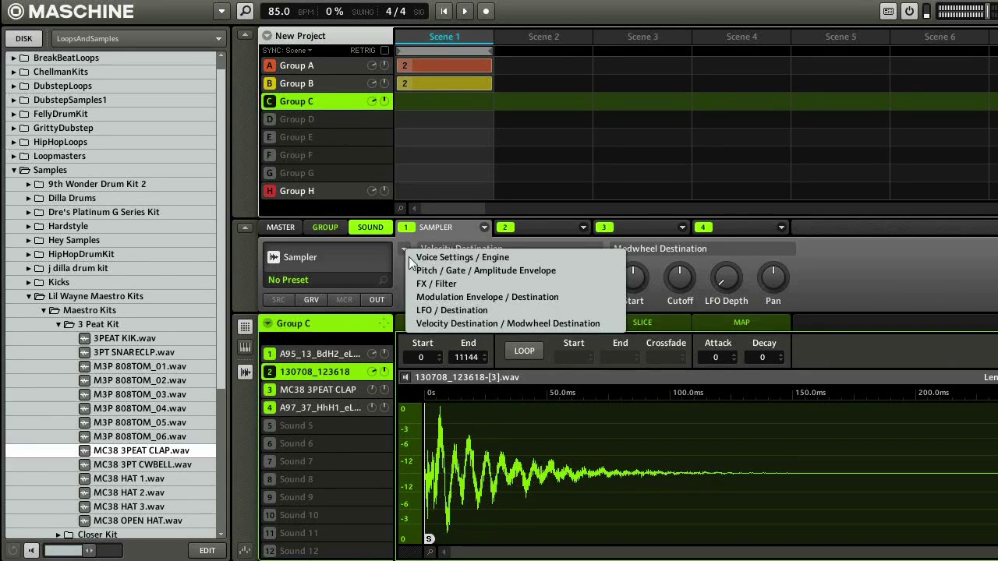
{"action": "left_click", "coordinate": [463, 325]}
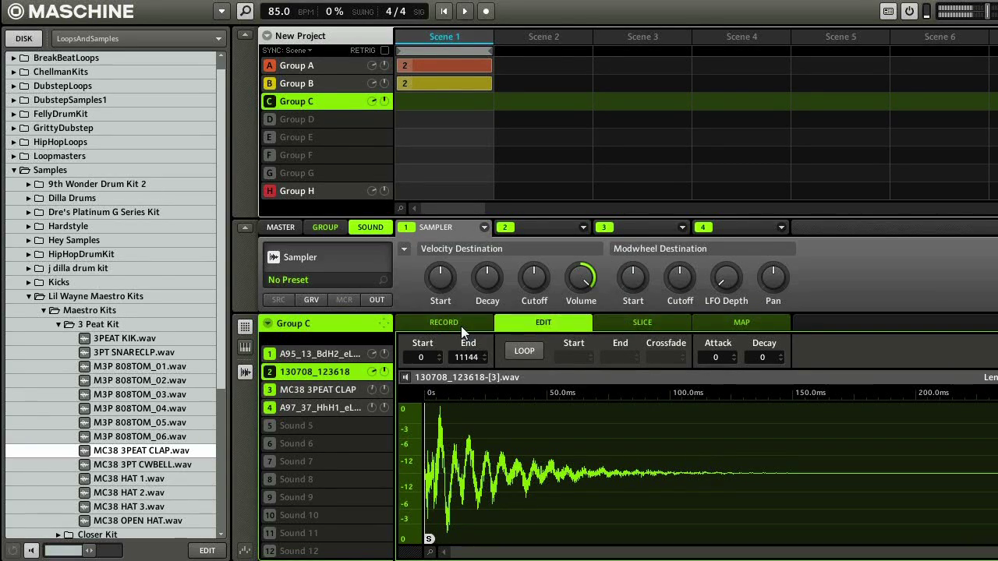
{"action": "mouse_move", "coordinate": [488, 274]}
{"action": "mouse_move", "coordinate": [581, 282]}
{"action": "left_click_drag", "start_coordinate": [581, 280], "coordinate": [573, 310]}
{"action": "left_click_drag", "start_coordinate": [580, 283], "coordinate": [601, 163]}
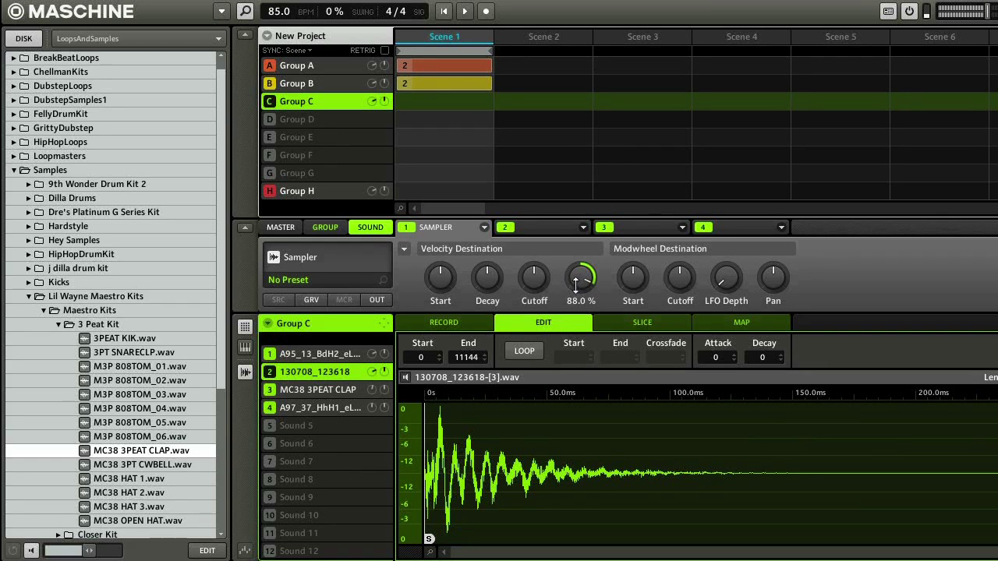
Set the snare's velocity Cutoff amount to 100.0 % and its filter mode to LP2, and reopen the Velocity Destination page.
{"action": "left_click_drag", "start_coordinate": [530, 281], "coordinate": [533, 234]}
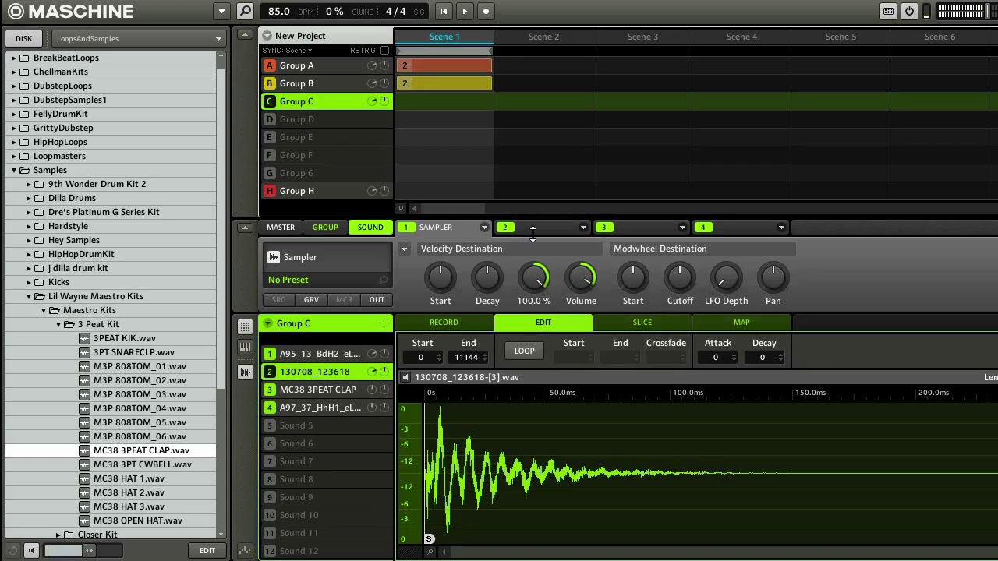
{"action": "left_click", "coordinate": [403, 249]}
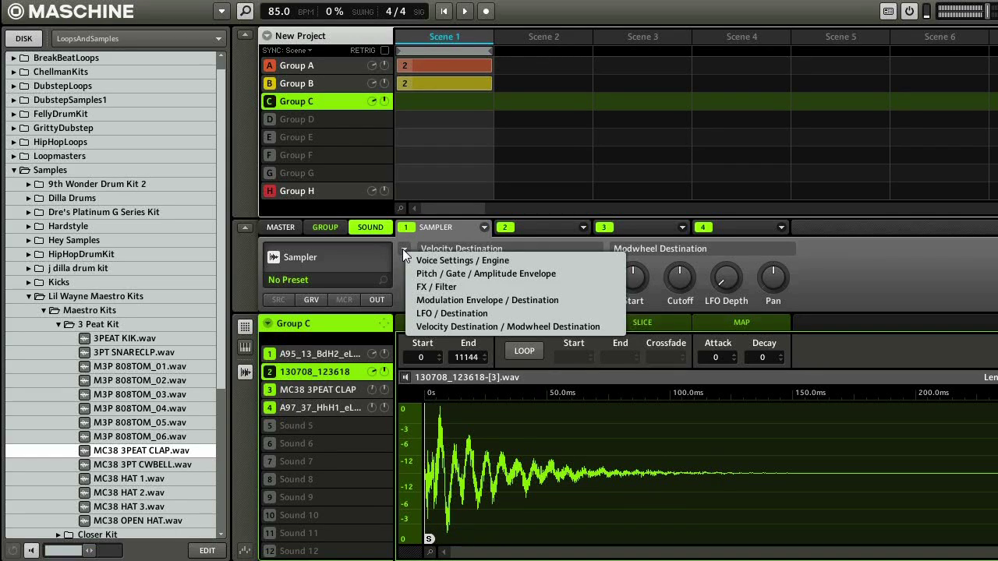
{"action": "left_click", "coordinate": [447, 287]}
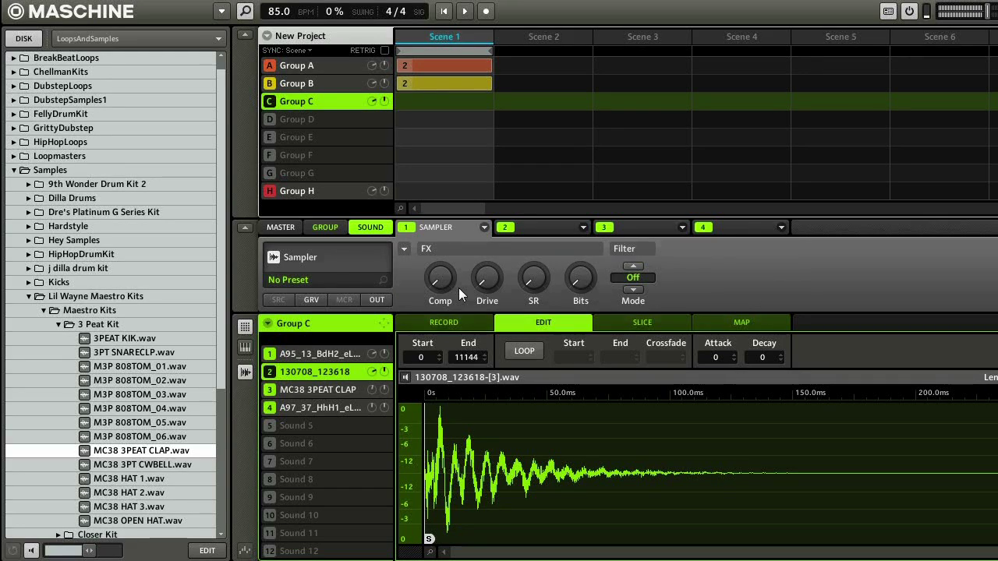
{"action": "left_click", "coordinate": [634, 265]}
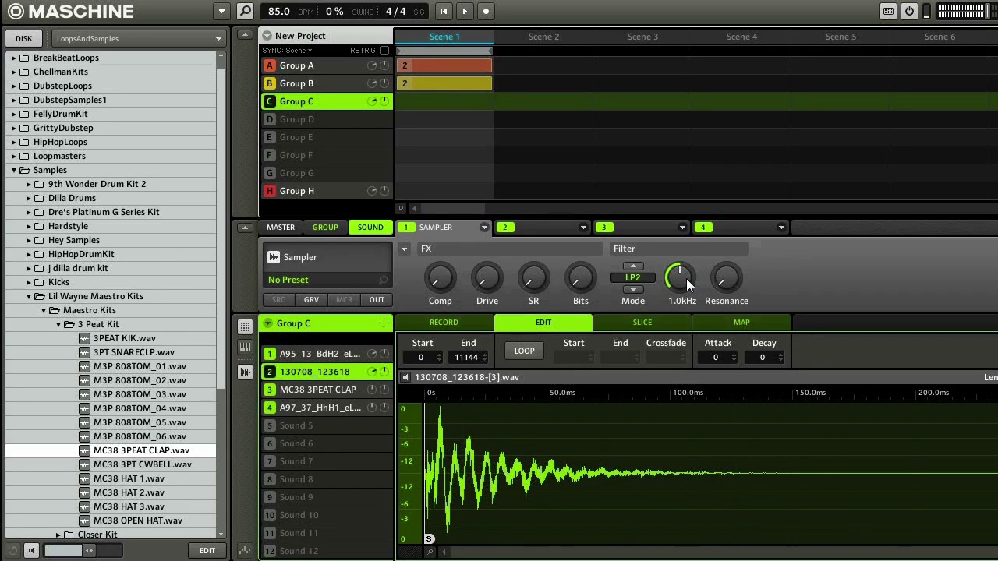
{"action": "left_click", "coordinate": [404, 249]}
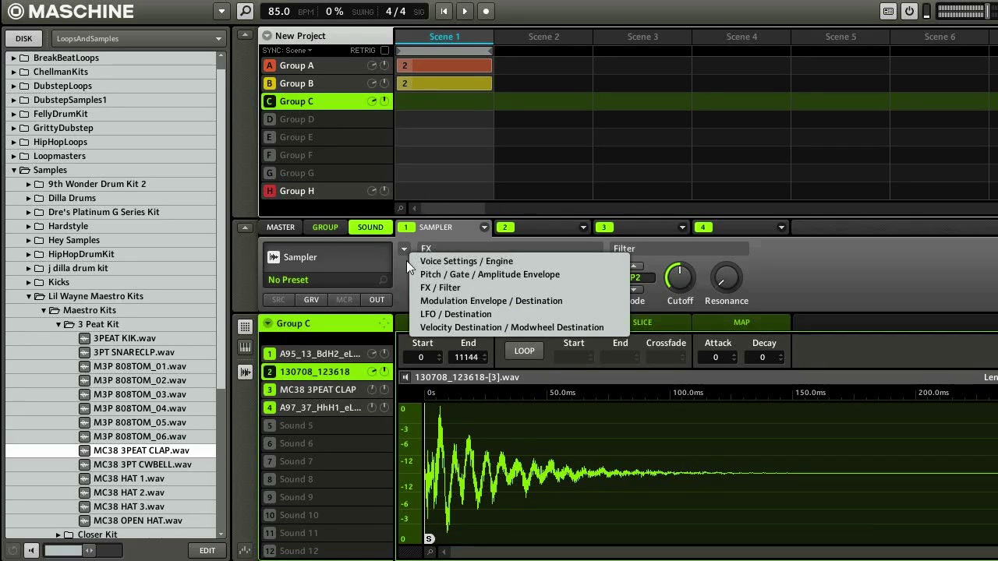
{"action": "left_click", "coordinate": [475, 334]}
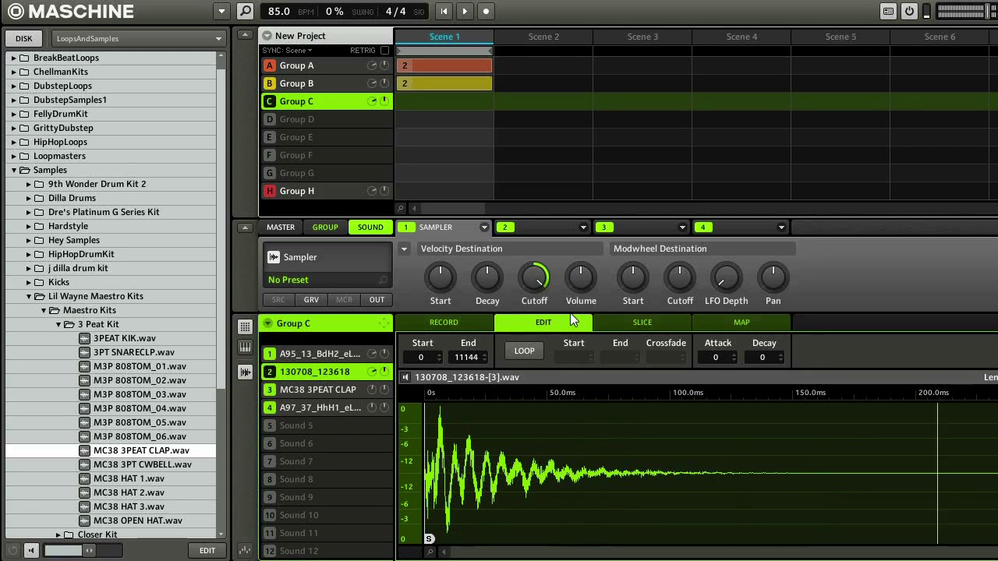
{"action": "mouse_move", "coordinate": [581, 281]}
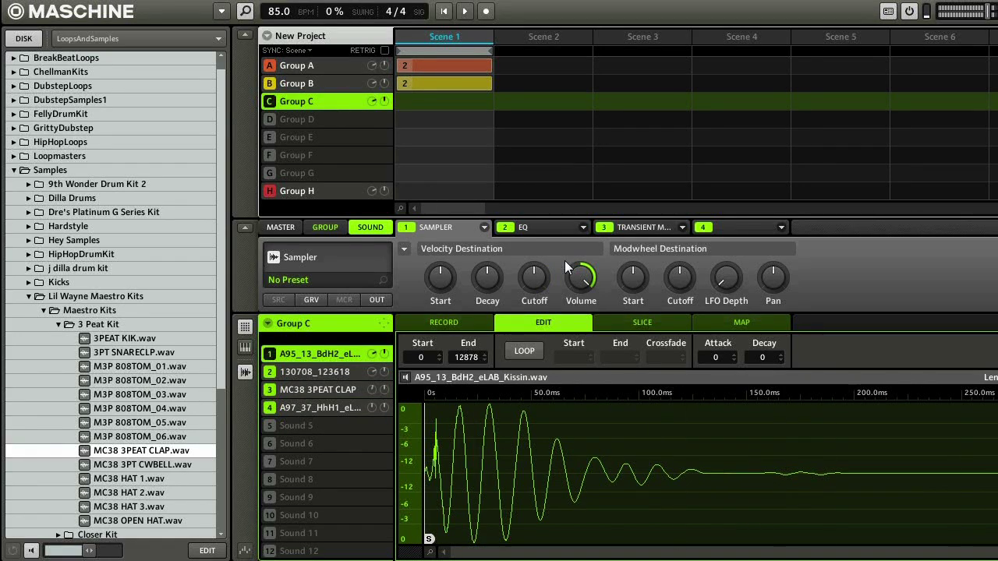
Add a Metaverb to the second module slot of the Sound 2 snare and lower its output Mix.
{"action": "left_click", "coordinate": [551, 232]}
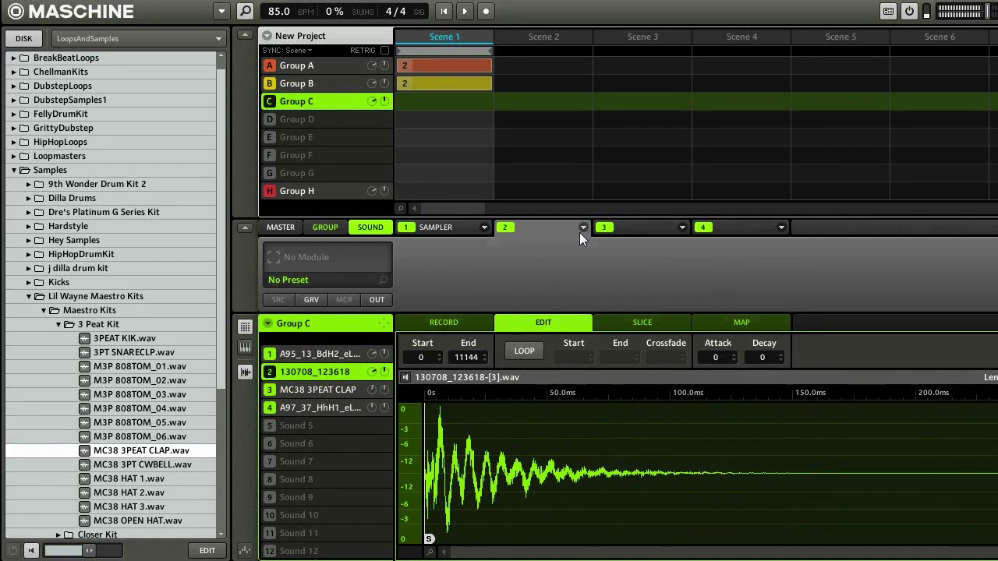
{"action": "left_click", "coordinate": [582, 227]}
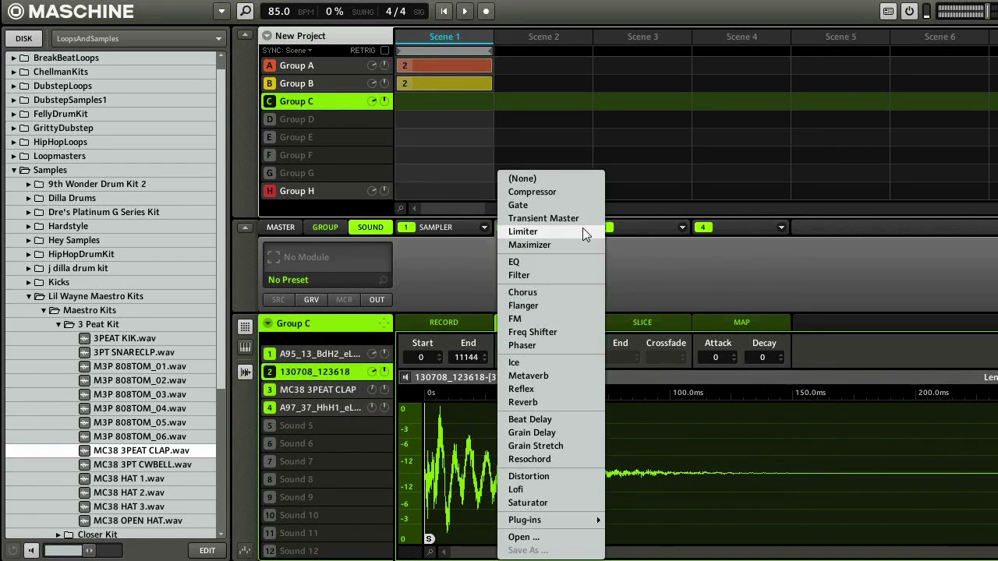
{"action": "left_click", "coordinate": [560, 376]}
{"action": "left_click_drag", "start_coordinate": [643, 277], "coordinate": [629, 305]}
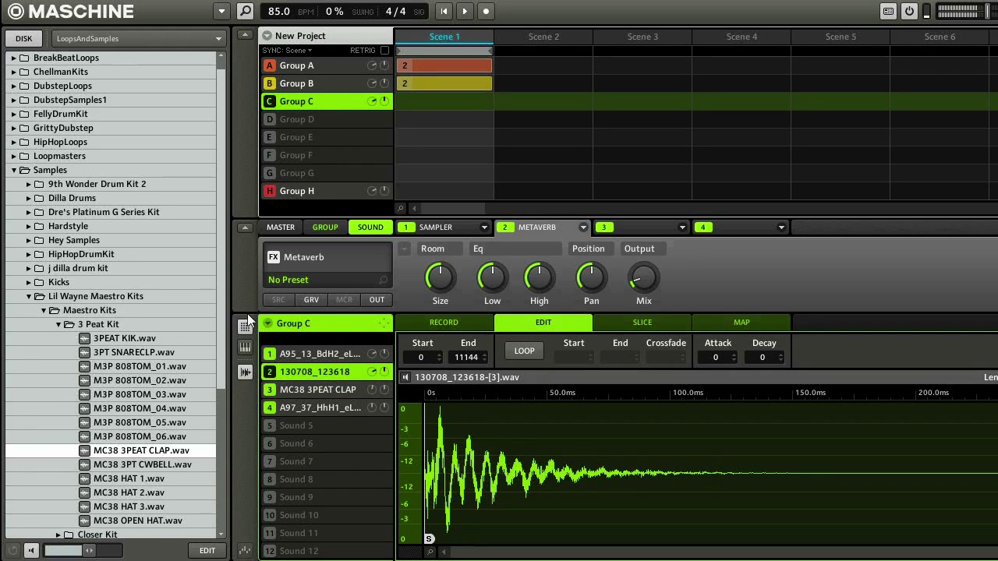
Create pattern 1 for Group C in the pattern editor and record a kick, snare and hi-hat performance into it.
{"action": "left_click", "coordinate": [247, 374]}
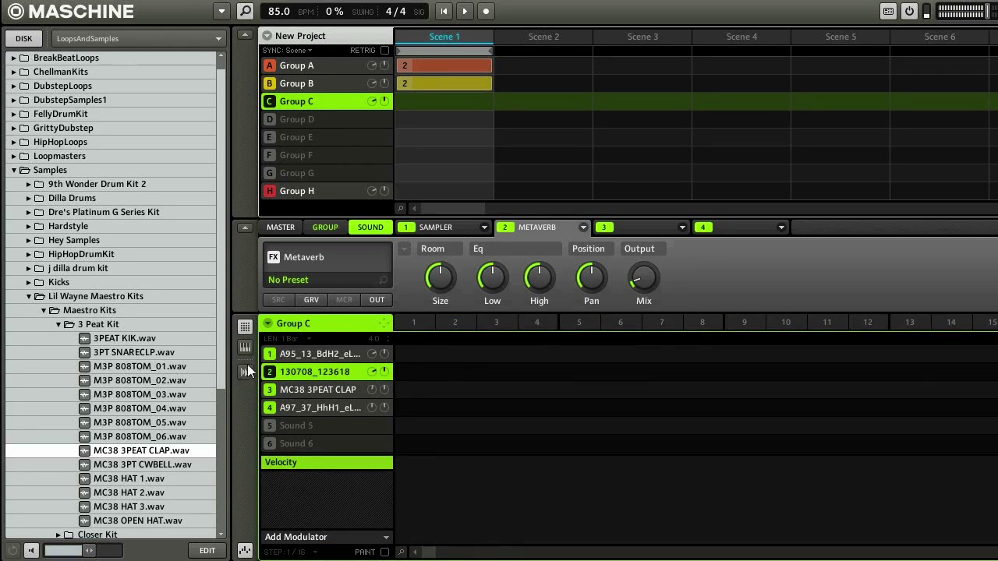
{"action": "left_click", "coordinate": [420, 319]}
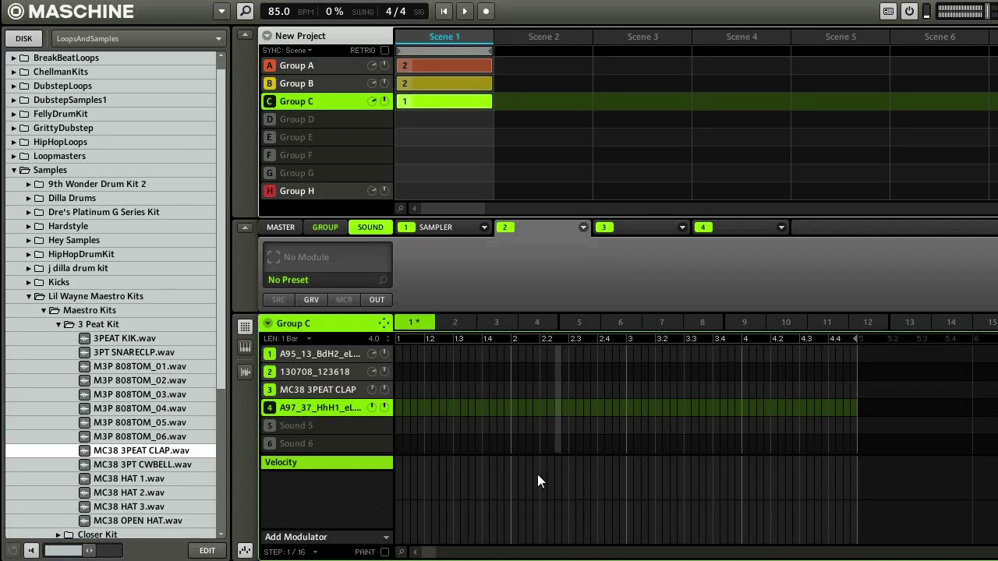
{"action": "key", "text": "space"}
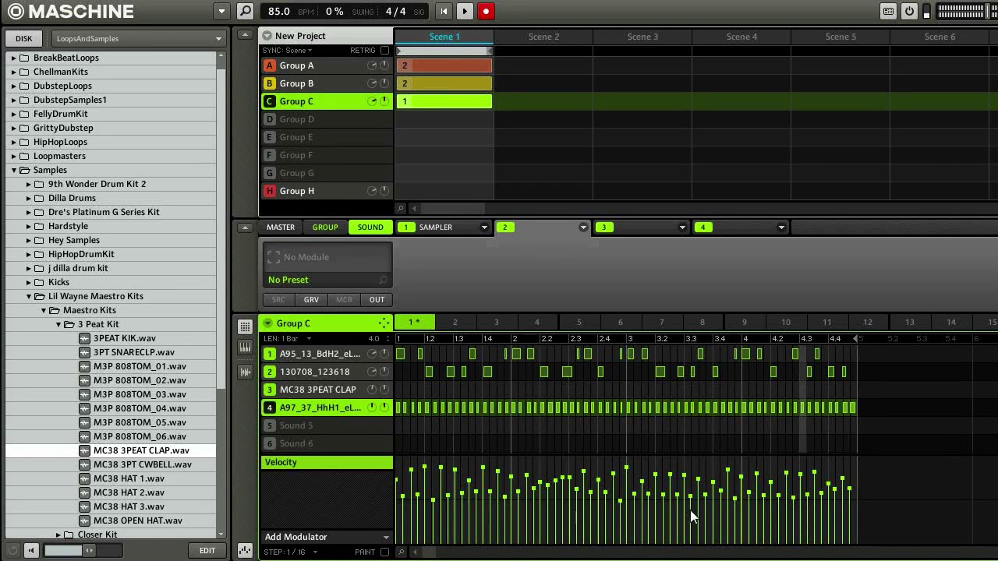
{"action": "key", "text": "space"}
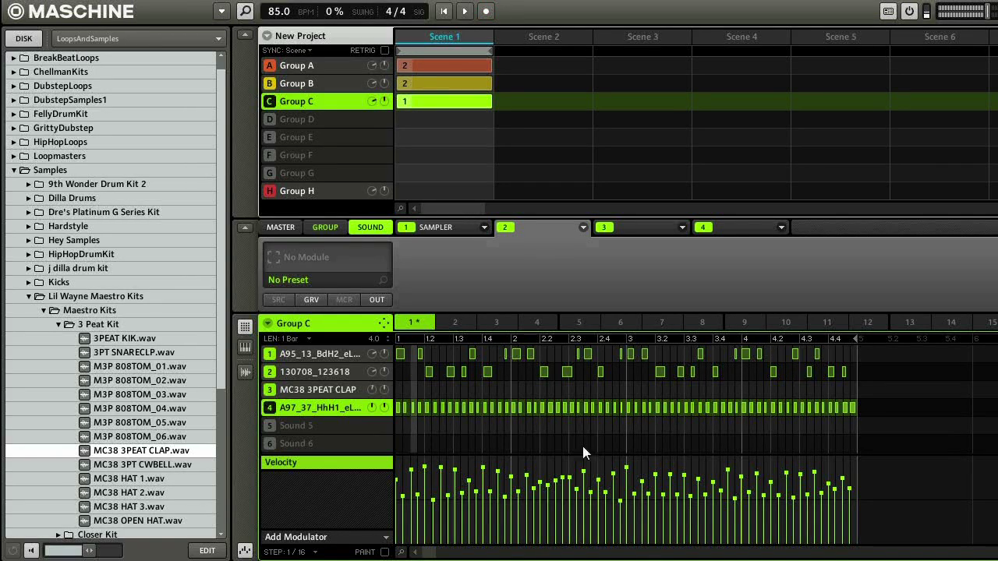
Examine the recorded note velocities of the kick in Sound 1 and the hi-hat in Sound 4.
{"action": "left_click", "coordinate": [305, 357]}
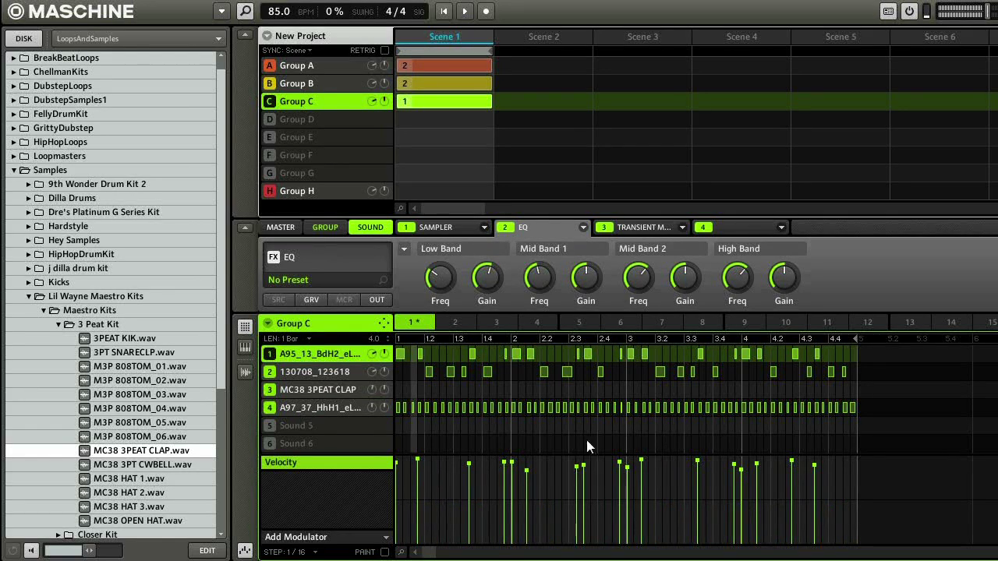
{"action": "left_click", "coordinate": [299, 401]}
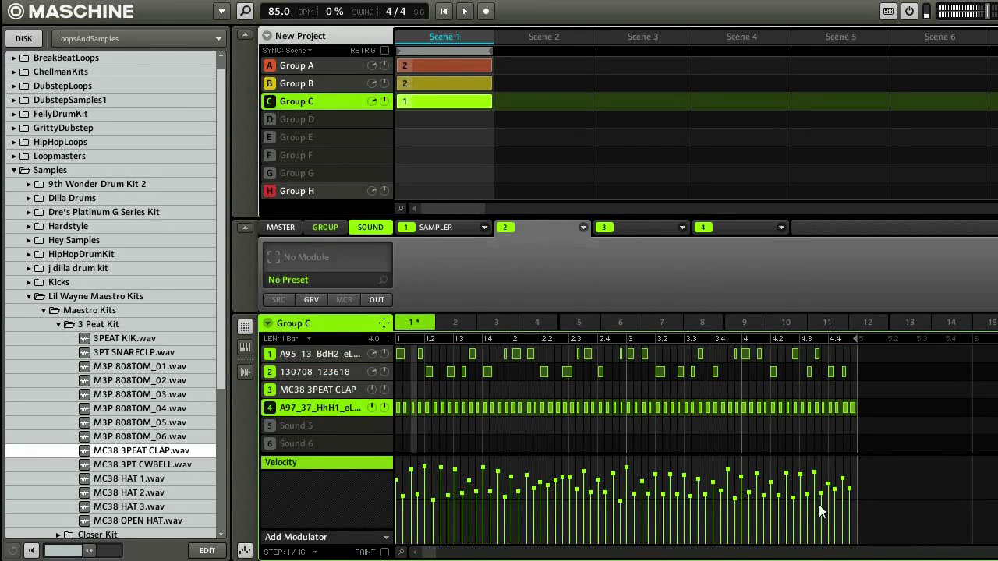
Select all hi-hat notes in Sound 4 and even out their velocities by lowering the loudest hits and raising the softest.
{"action": "left_click_drag", "start_coordinate": [886, 504], "coordinate": [350, 383]}
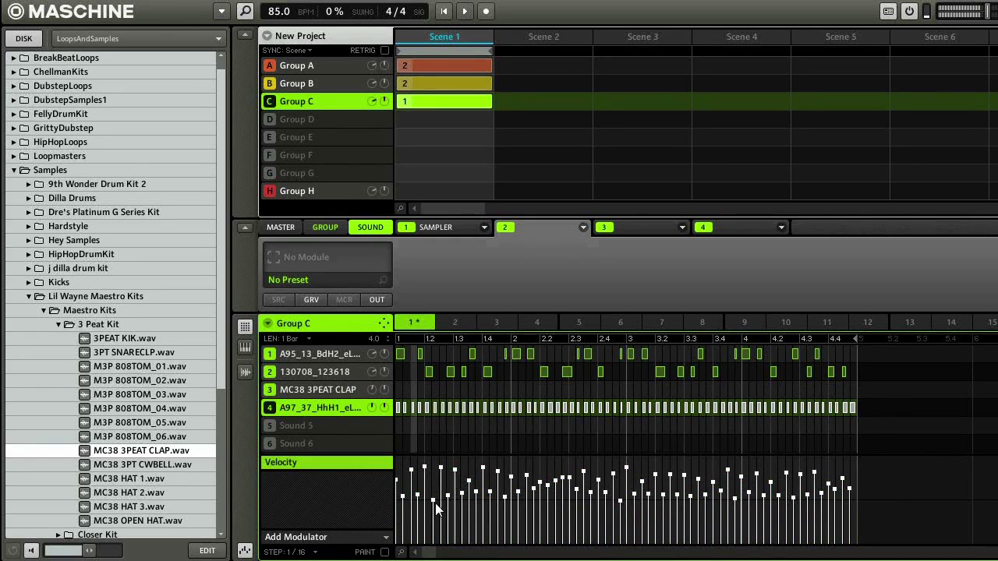
{"action": "mouse_move", "coordinate": [433, 499]}
{"action": "left_mouse_down"}
{"action": "mouse_move", "coordinate": [434, 471]}
{"action": "mouse_move", "coordinate": [428, 502]}
{"action": "left_mouse_up"}
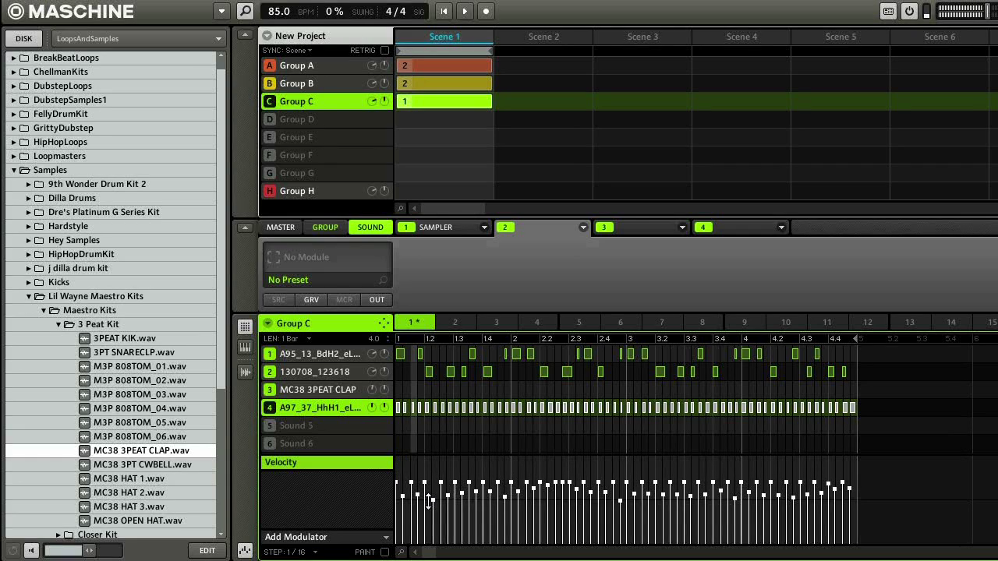
{"action": "key", "text": "space"}
{"action": "mouse_move", "coordinate": [434, 502]}
{"action": "left_mouse_down"}
{"action": "mouse_move", "coordinate": [433, 466]}
{"action": "mouse_move", "coordinate": [434, 497]}
{"action": "left_mouse_up"}
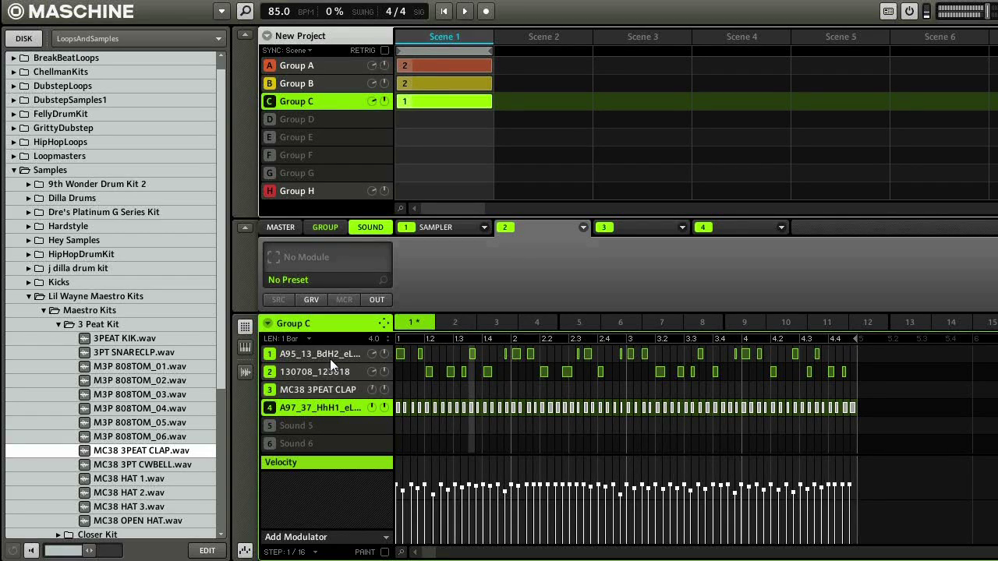
Record an MC38 3PEAT CLAP part into pattern 1, raise the velocity of the clap at 2.2 and lower the last two claps.
{"action": "left_click", "coordinate": [319, 388]}
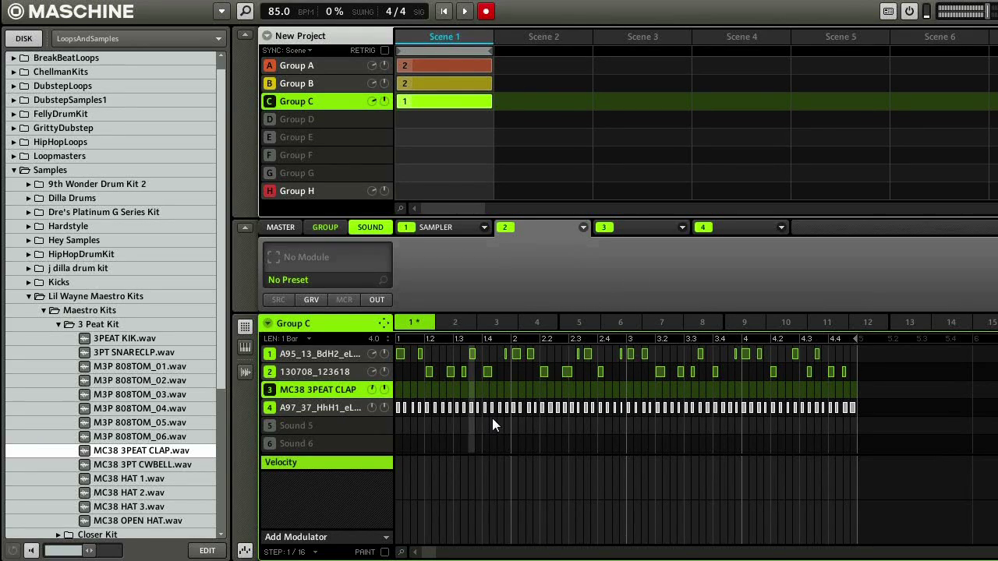
{"action": "key", "text": "space"}
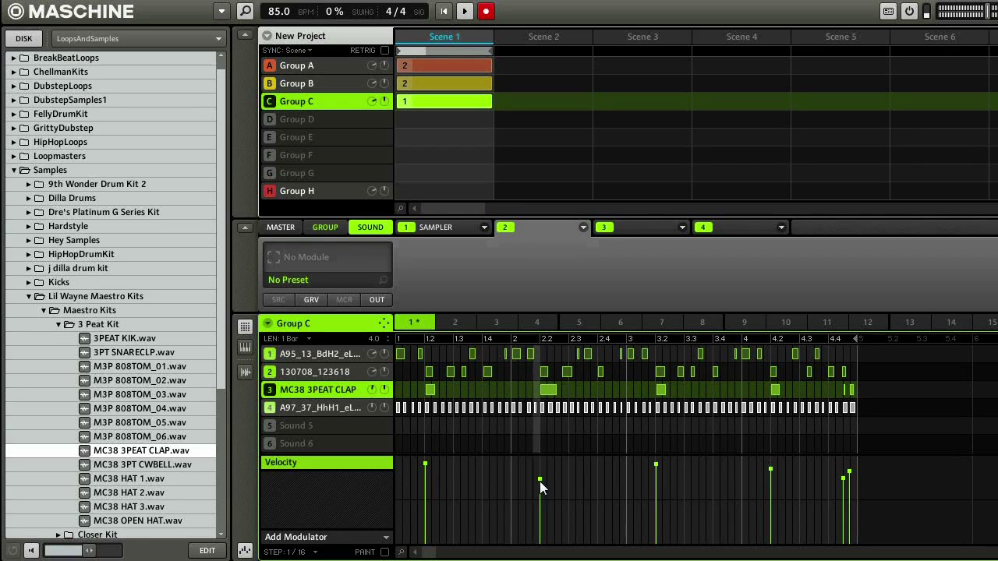
{"action": "left_click_drag", "start_coordinate": [539, 480], "coordinate": [540, 468]}
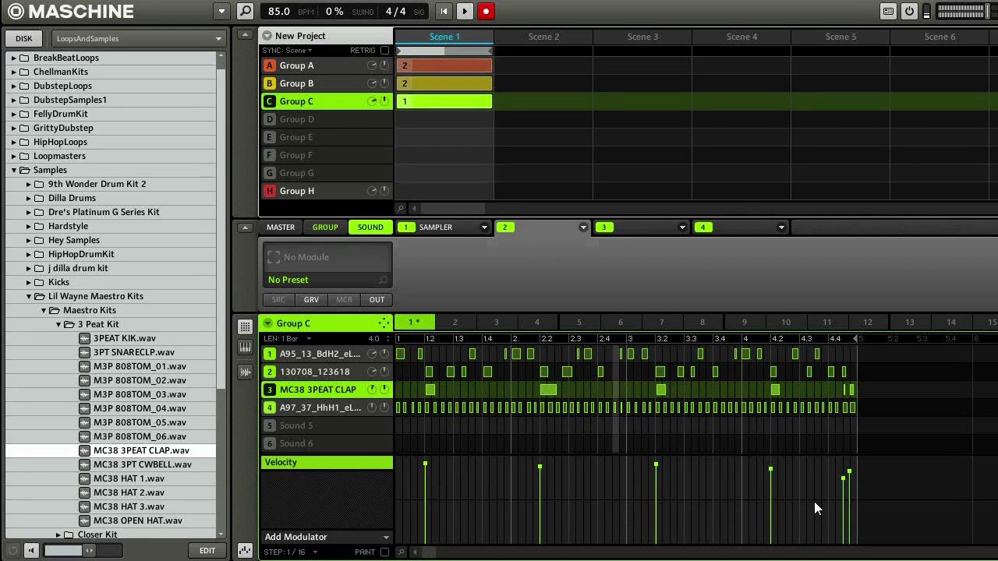
{"action": "left_click_drag", "start_coordinate": [852, 473], "coordinate": [845, 481]}
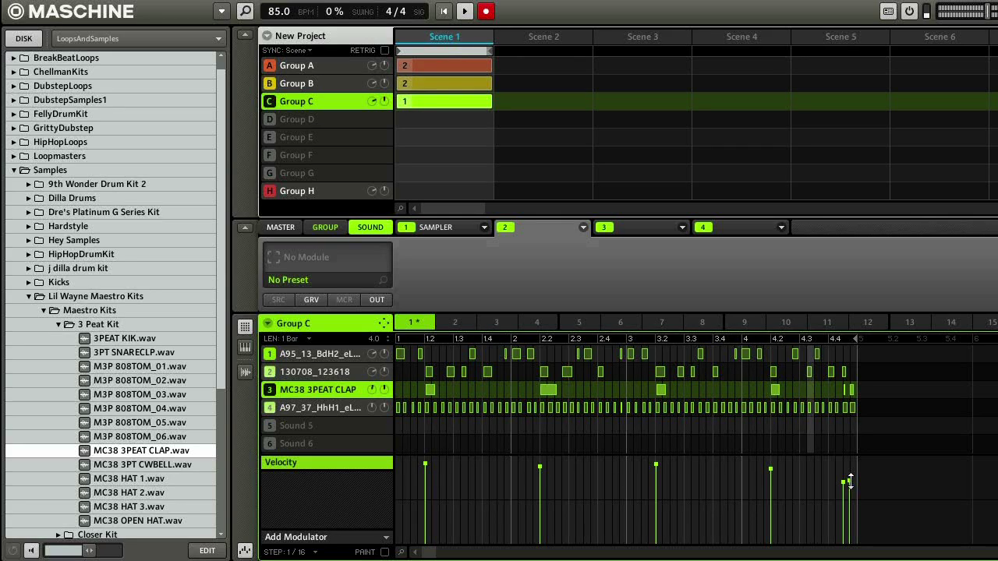
{"action": "key", "text": "space"}
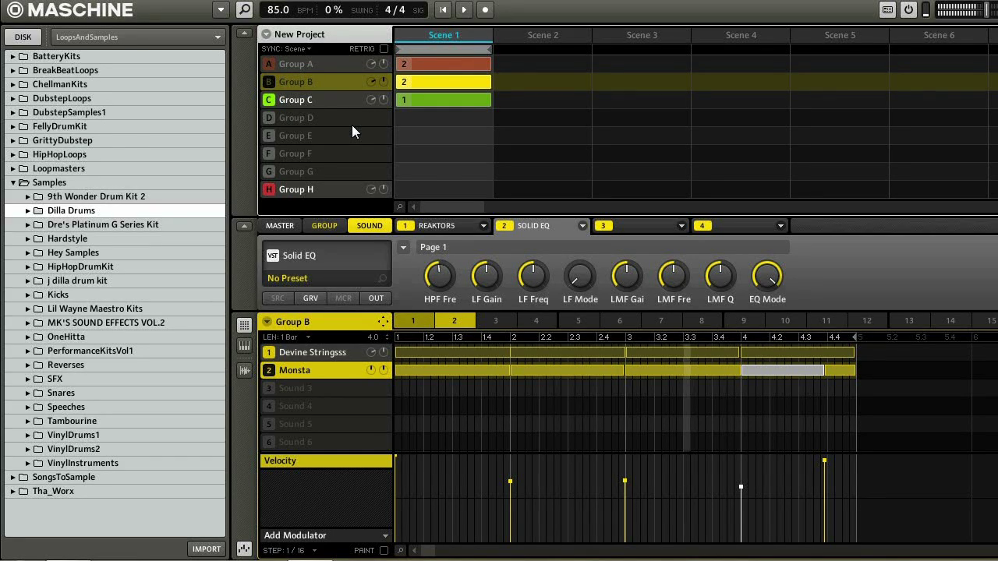
Load Dilla Clp 1.wav from the Dilla Drums sample folder into Sound 5 of Group C.
{"action": "key", "text": "space"}
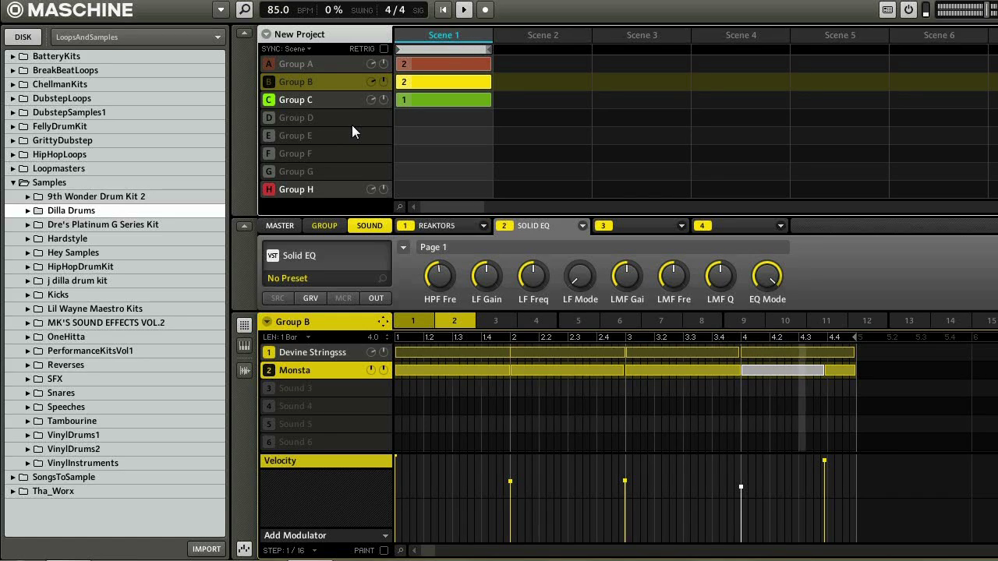
{"action": "key", "text": "space"}
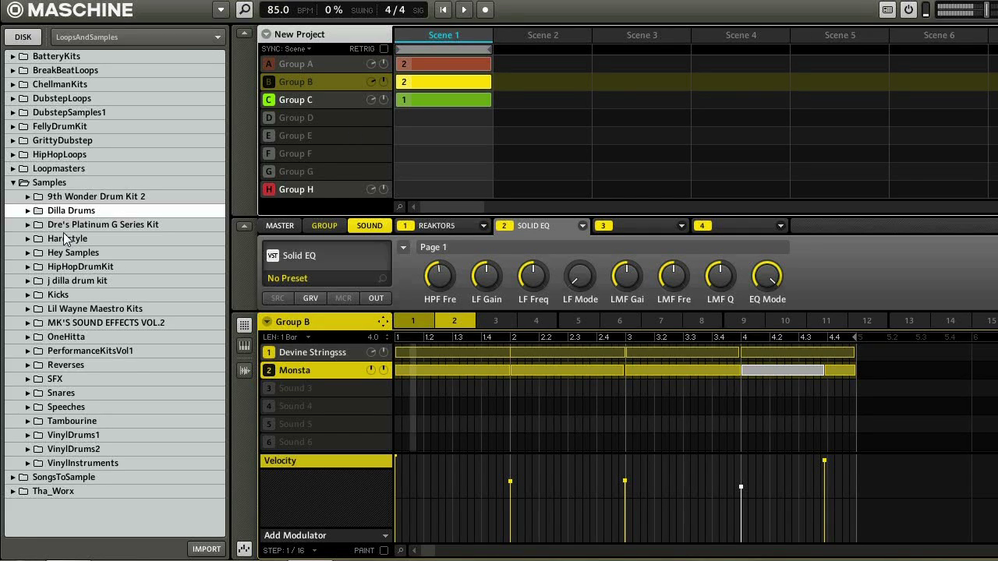
{"action": "left_click", "coordinate": [27, 210]}
{"action": "mouse_move", "coordinate": [216, 105]}
{"action": "left_mouse_down"}
{"action": "mouse_move", "coordinate": [219, 121]}
{"action": "mouse_move", "coordinate": [214, 106]}
{"action": "left_mouse_up"}
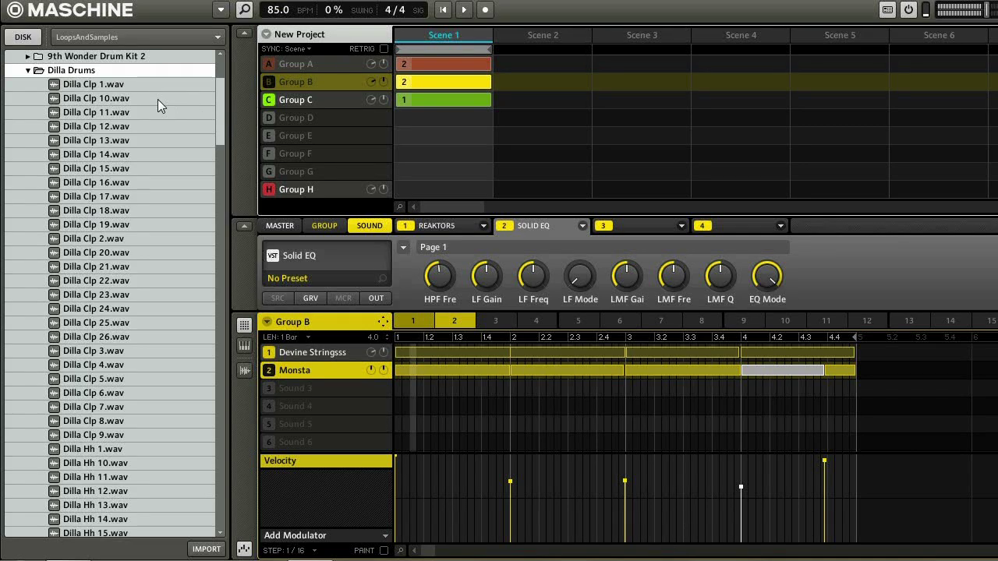
{"action": "left_click", "coordinate": [114, 87]}
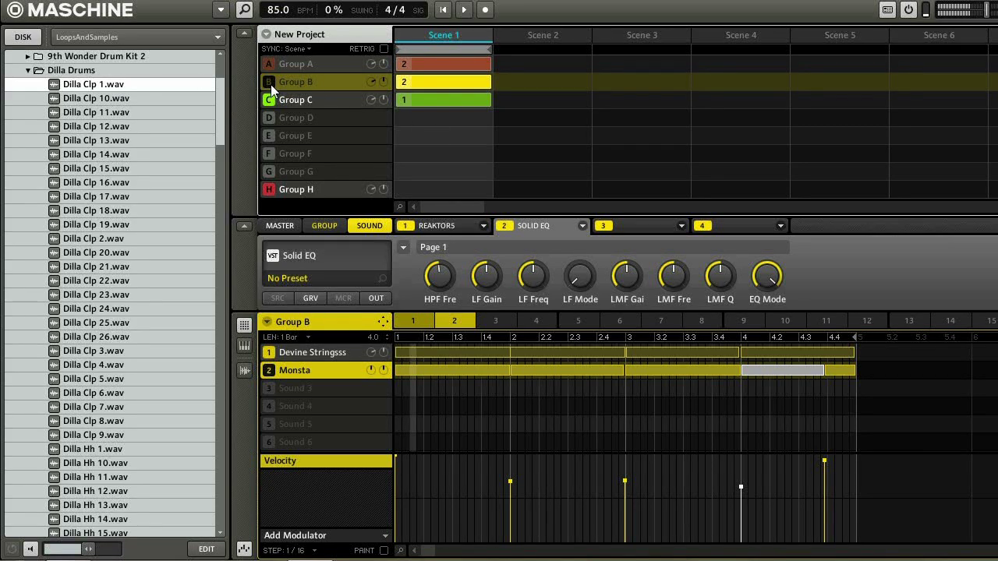
{"action": "left_click", "coordinate": [294, 98]}
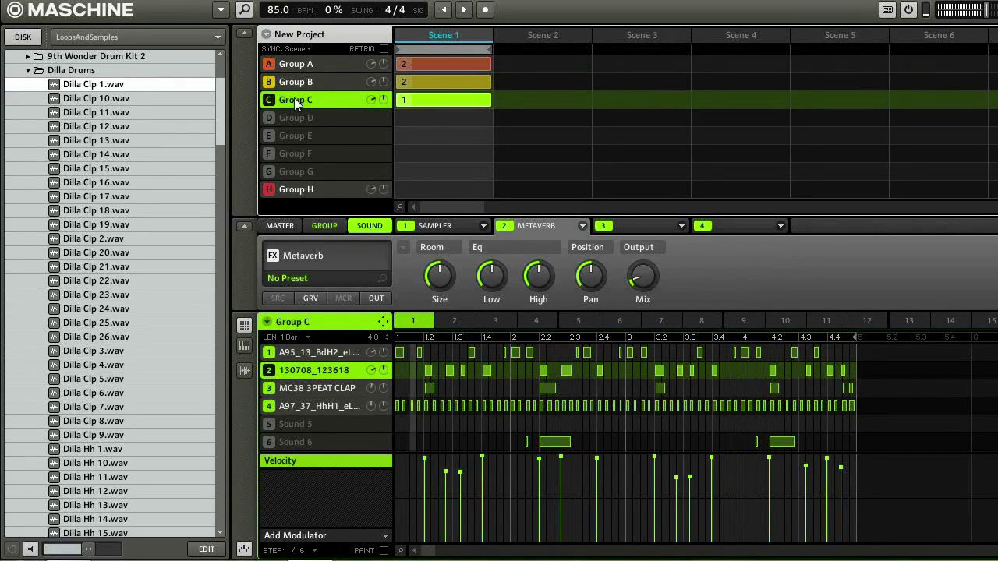
{"action": "left_click", "coordinate": [331, 430]}
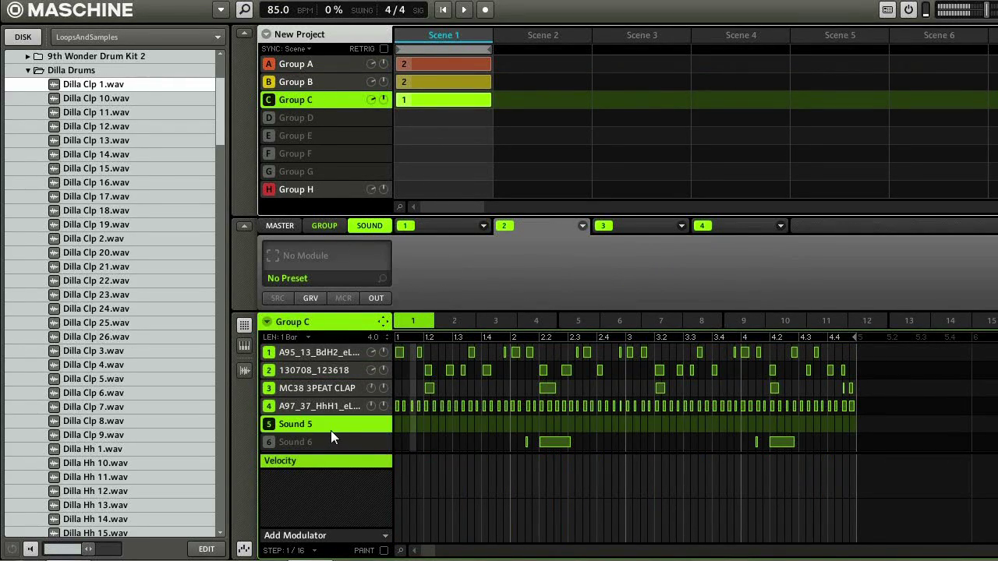
{"action": "double_click", "coordinate": [98, 84]}
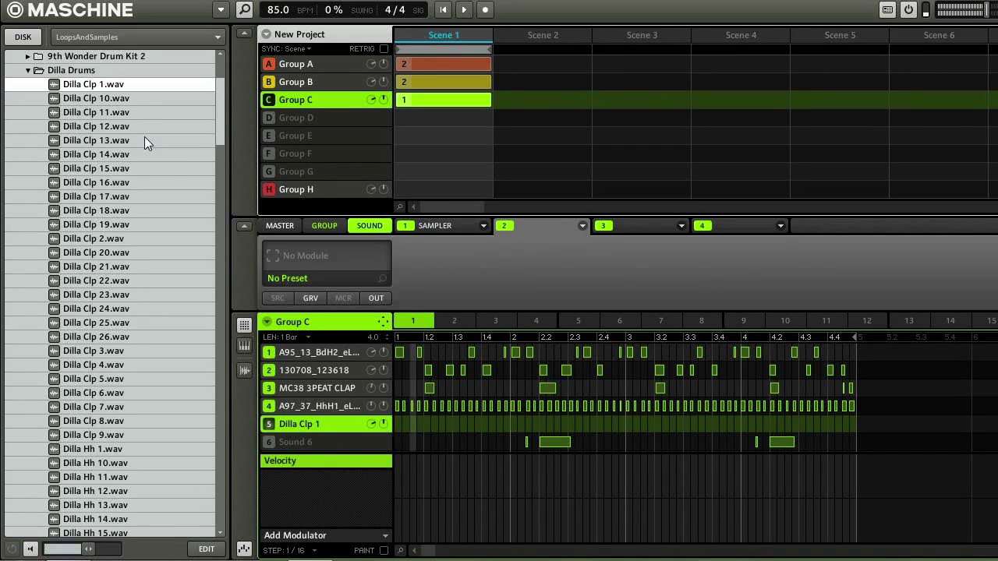
Audition other Dilla claps, such as 13, 14, 15, 16, 18 and 19, in Sound 5 and load Dilla Clp 2.wav.
{"action": "double_click", "coordinate": [119, 141]}
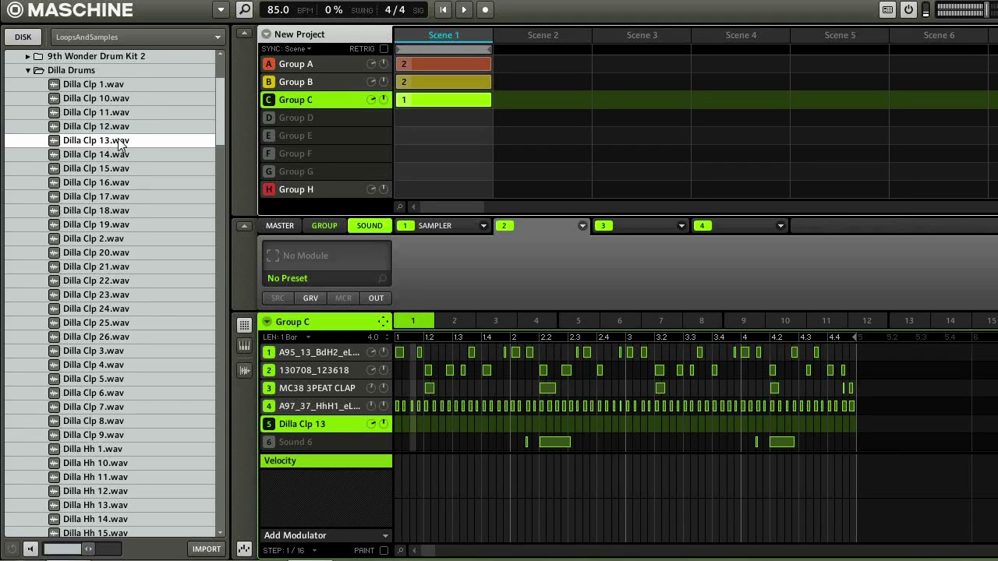
{"action": "double_click", "coordinate": [103, 224]}
{"action": "double_click", "coordinate": [101, 211]}
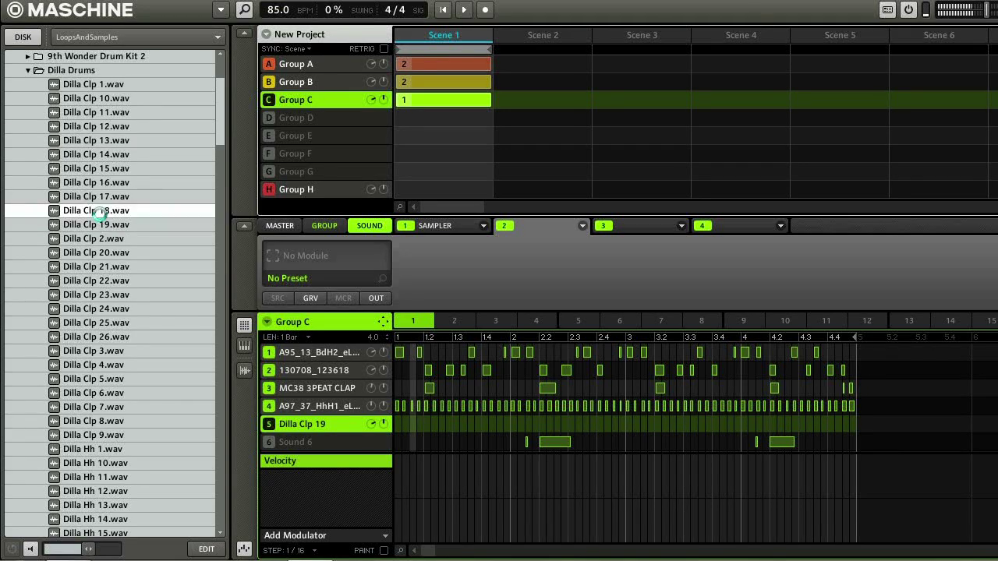
{"action": "left_click", "coordinate": [92, 168]}
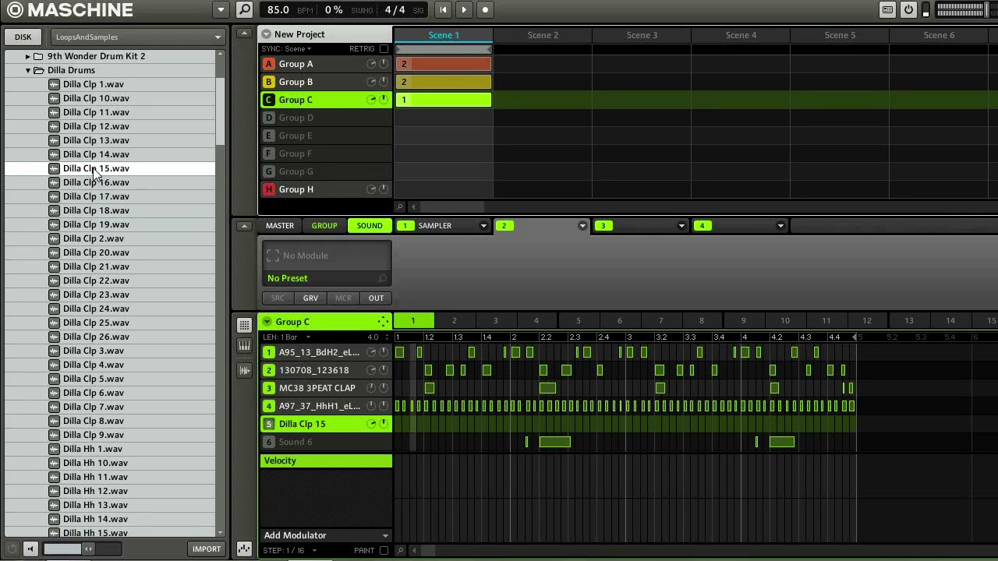
{"action": "double_click", "coordinate": [91, 182]}
{"action": "double_click", "coordinate": [91, 153]}
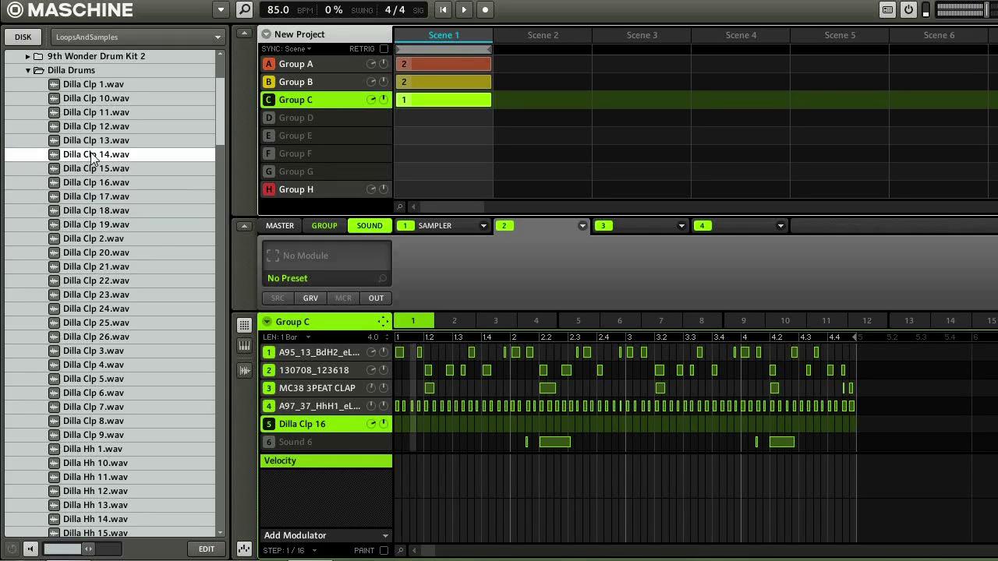
{"action": "double_click", "coordinate": [91, 239]}
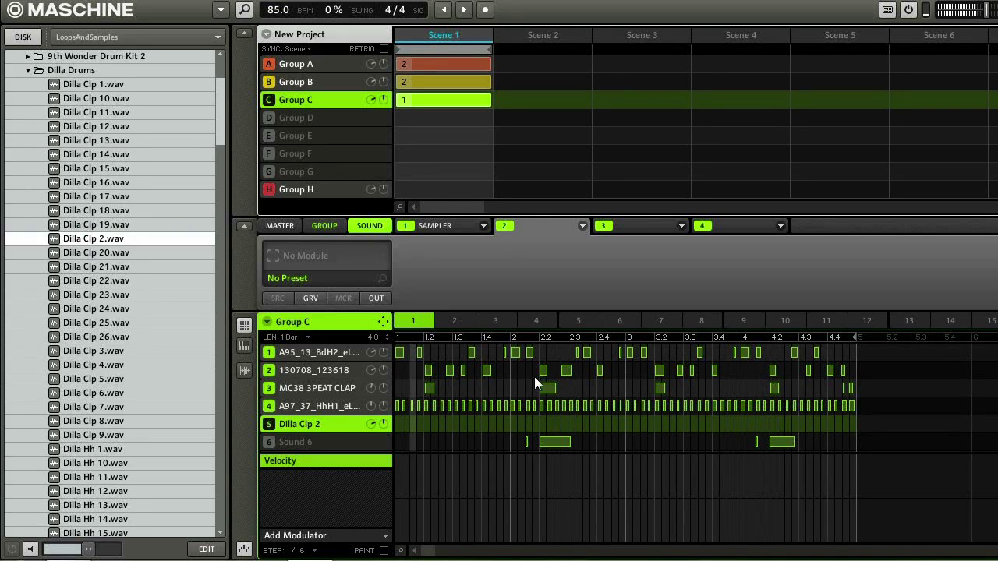
Delete all Sound 6 notes from pattern 1 and record a Dilla Clp 2 part in Sound 5.
{"action": "left_click_drag", "start_coordinate": [522, 425], "coordinate": [785, 444]}
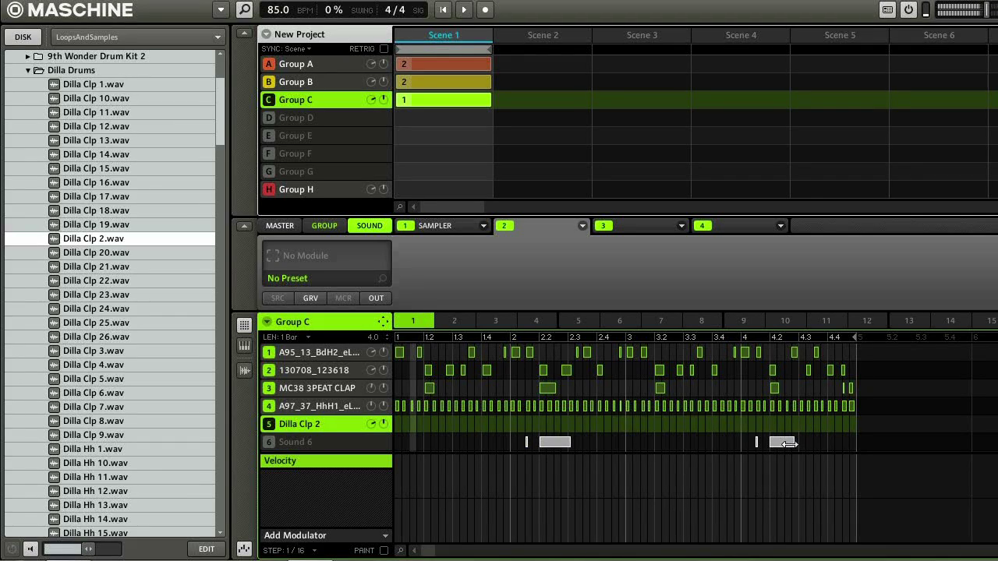
{"action": "key", "text": "Delete"}
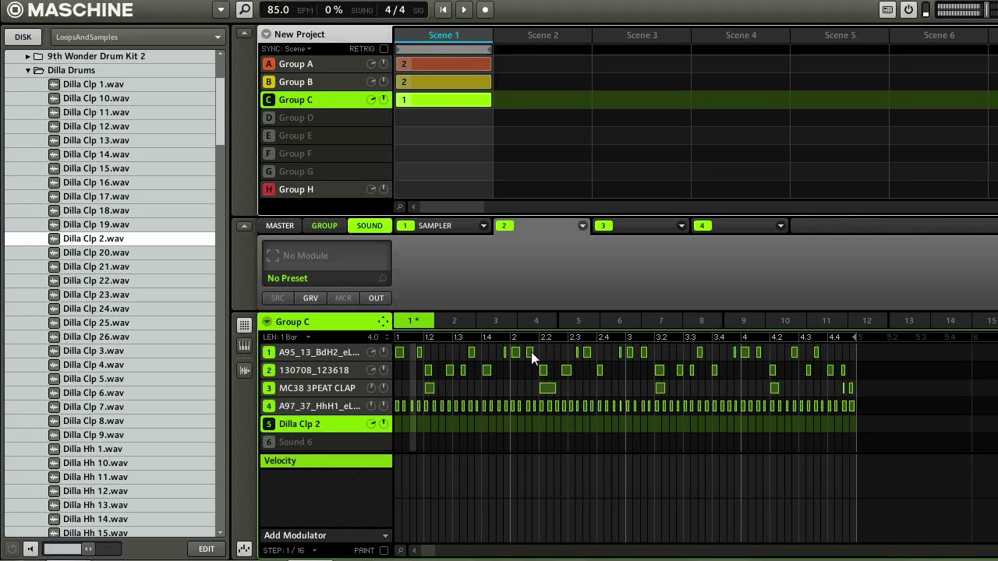
{"action": "key", "text": "space"}
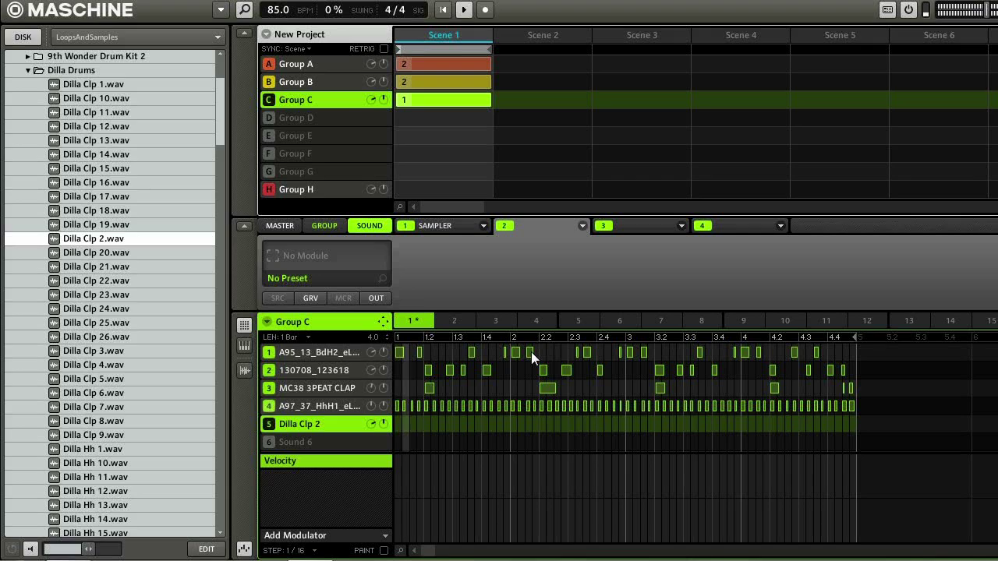
{"action": "key", "text": "ctrl+r"}
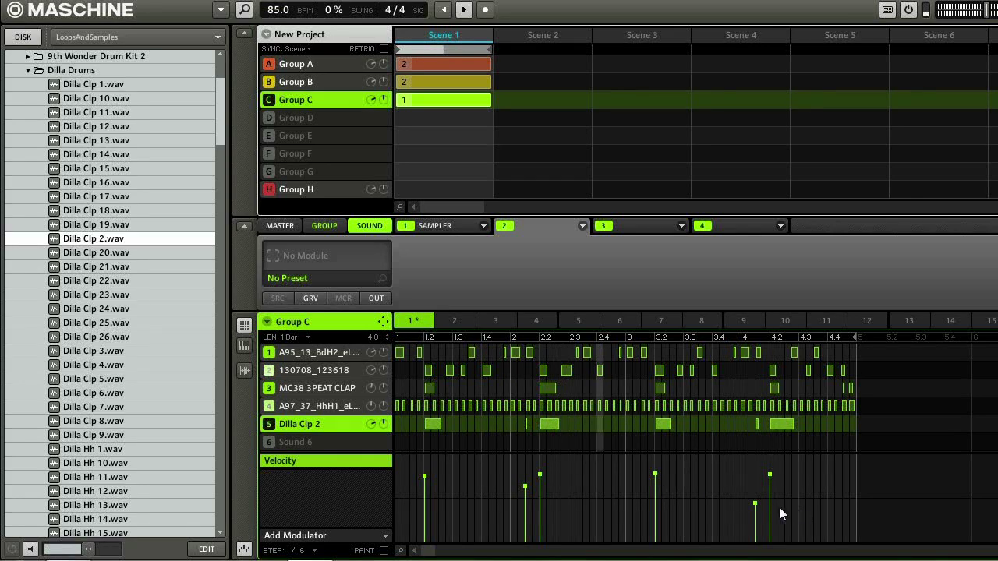
Raise the velocity of the softest Dilla Clp 2 note, just before 4.2, and lower the volume of Sound 5.
{"action": "mouse_move", "coordinate": [754, 503]}
{"action": "left_mouse_down"}
{"action": "mouse_move", "coordinate": [756, 479]}
{"action": "mouse_move", "coordinate": [756, 487]}
{"action": "left_mouse_up"}
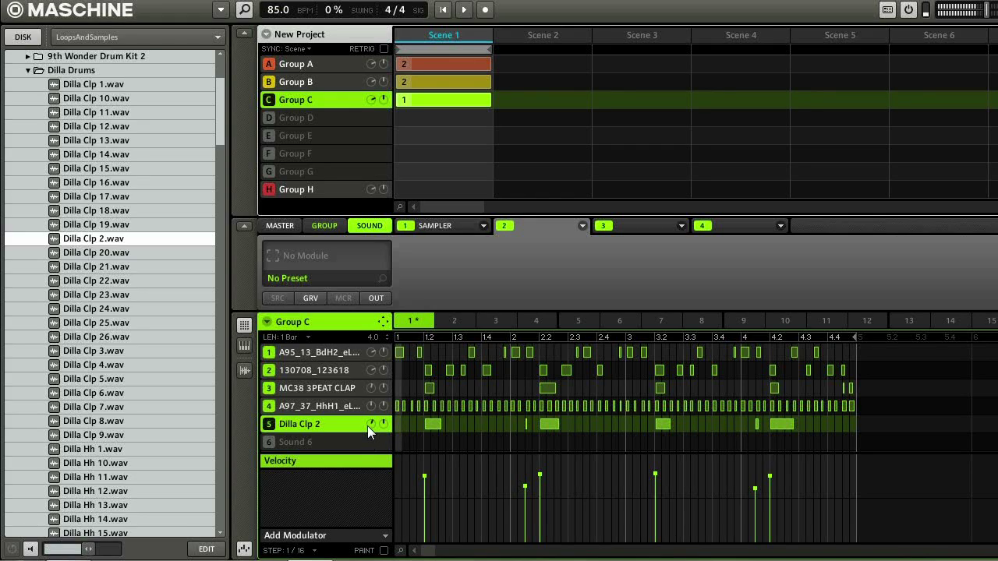
{"action": "key", "text": "space"}
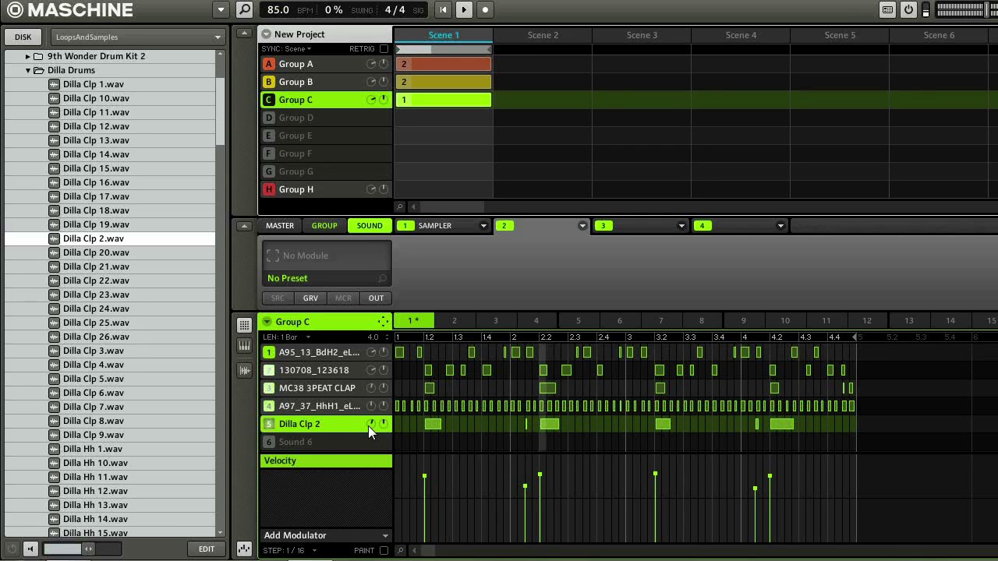
{"action": "key", "text": "space"}
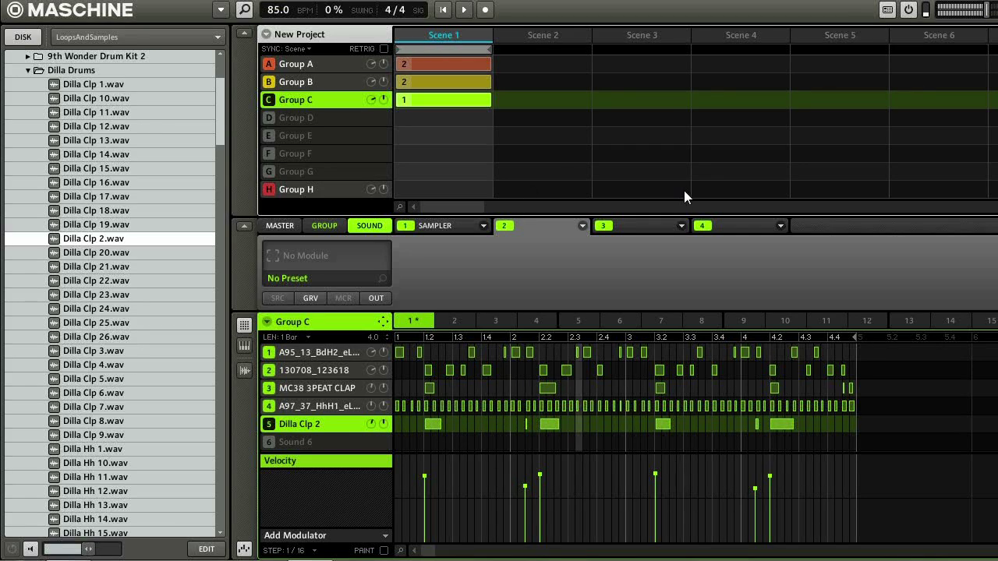
Add a Metaverb to the second module slot of Sound 5 and lower its output Mix.
{"action": "left_click", "coordinate": [583, 226]}
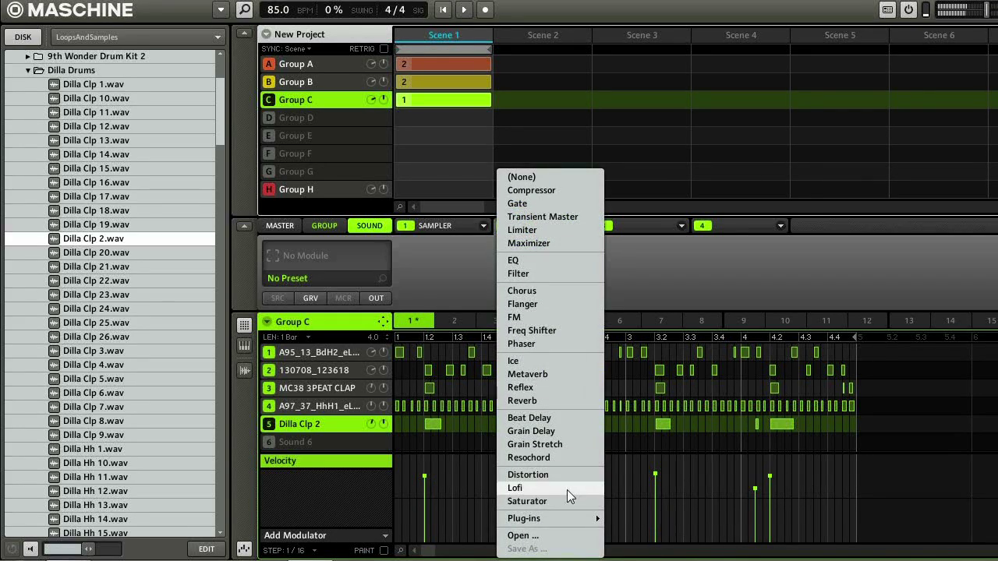
{"action": "left_click", "coordinate": [533, 374]}
{"action": "left_click_drag", "start_coordinate": [637, 276], "coordinate": [633, 292]}
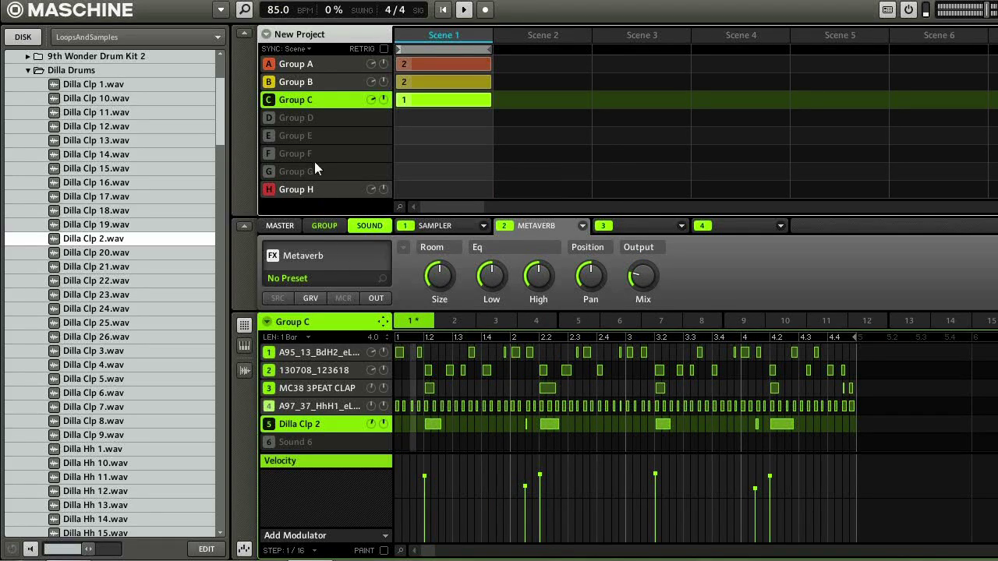
Mute Groups A and B and lower the Metaverb Mix of Dilla Clp 2 further during playback.
{"action": "left_click", "coordinate": [268, 82]}
{"action": "left_click", "coordinate": [271, 66]}
{"action": "left_click", "coordinate": [271, 66]}
{"action": "left_click", "coordinate": [268, 82]}
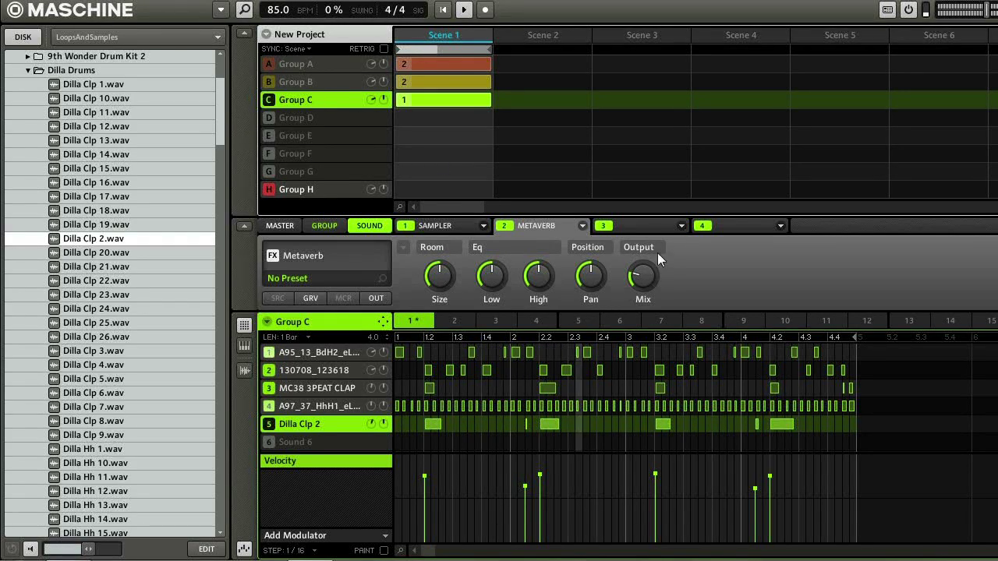
{"action": "left_click_drag", "start_coordinate": [641, 275], "coordinate": [641, 279]}
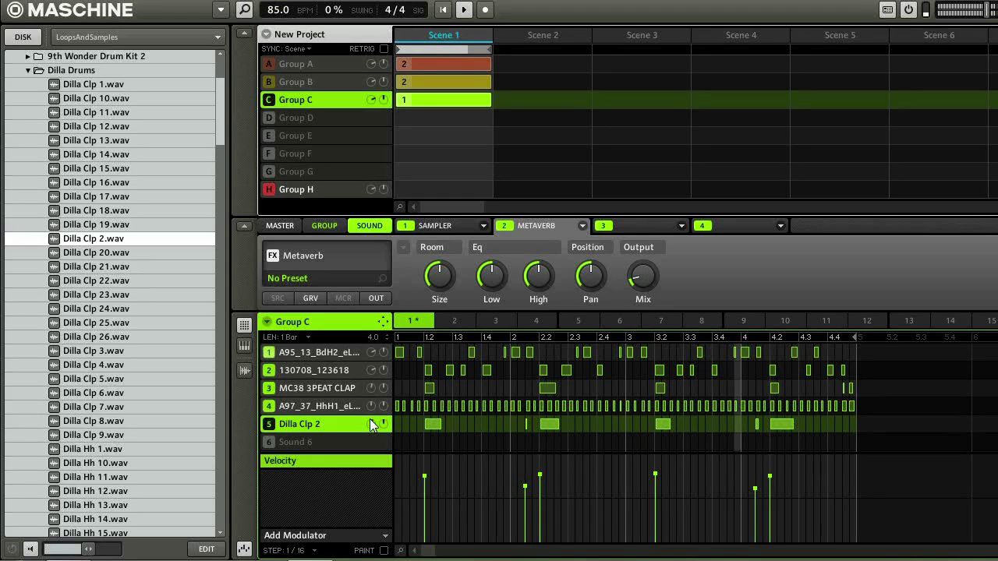
{"action": "left_click", "coordinate": [424, 442]}
{"action": "left_click_drag", "start_coordinate": [416, 443], "coordinate": [352, 439]}
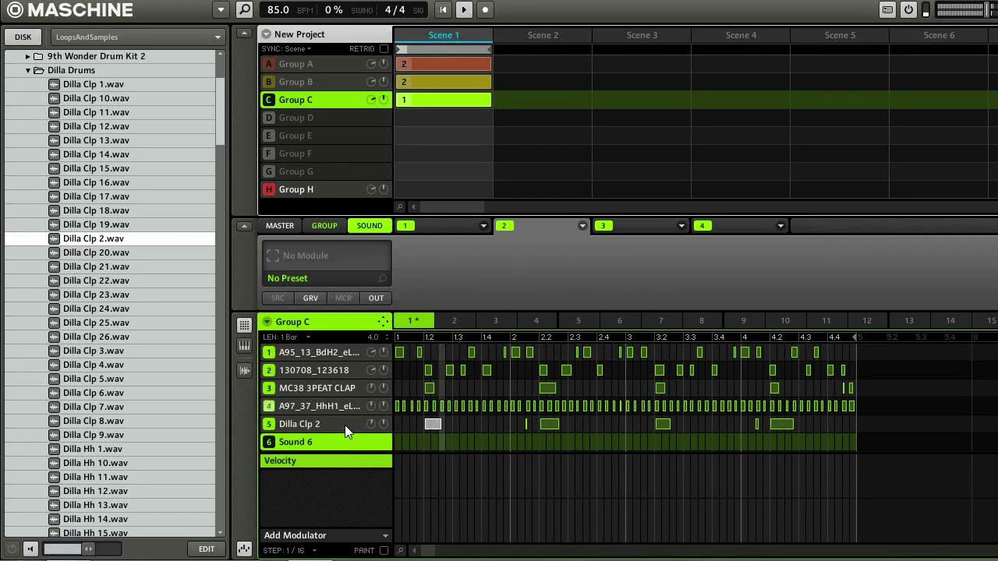
{"action": "left_click", "coordinate": [344, 425]}
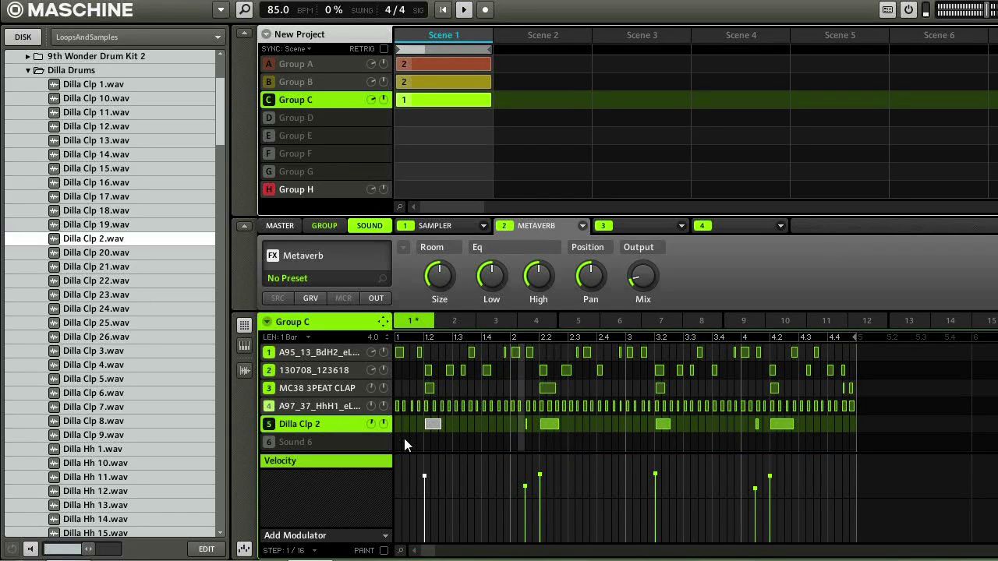
Unmute Groups A and B and switch to Group A.
{"action": "left_click", "coordinate": [268, 81]}
{"action": "left_click", "coordinate": [268, 64]}
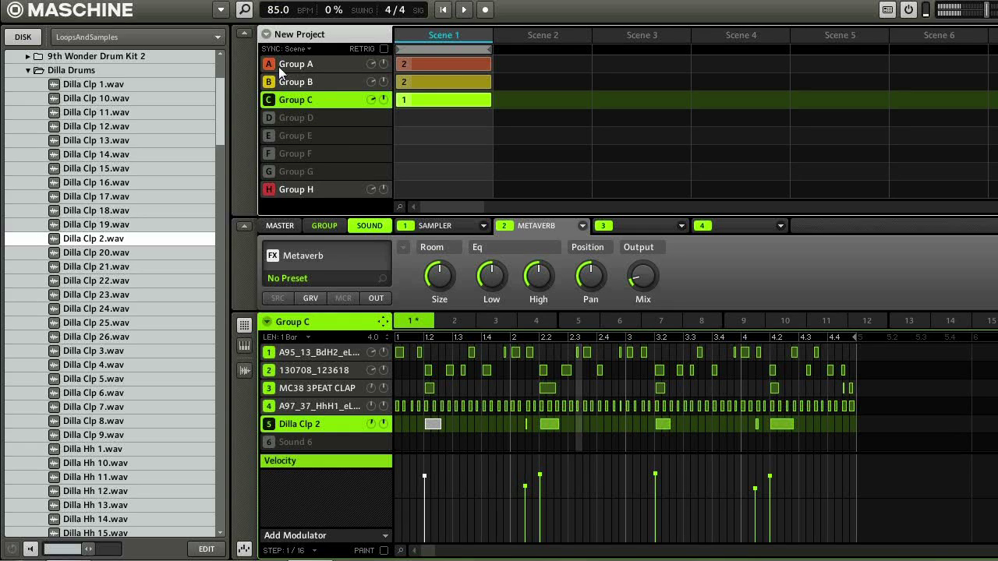
{"action": "left_click", "coordinate": [293, 67]}
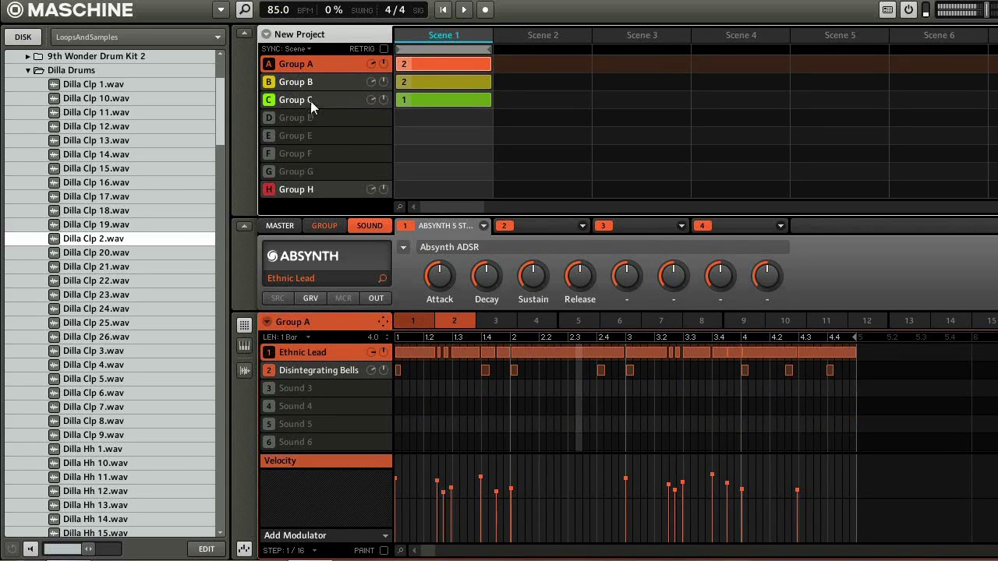
Rename Group A as Lead/Bell.
{"action": "left_click", "coordinate": [310, 100]}
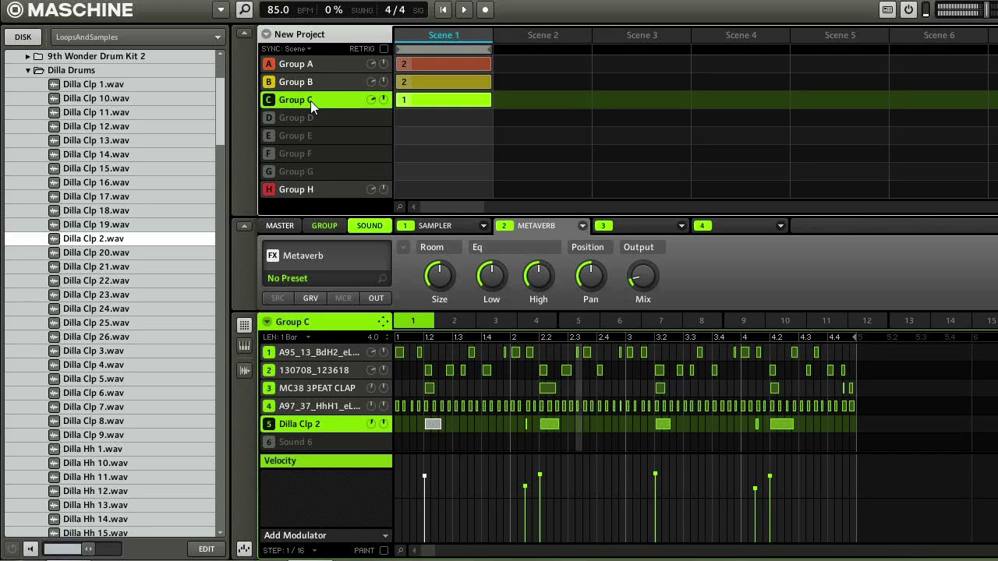
{"action": "left_click", "coordinate": [298, 68]}
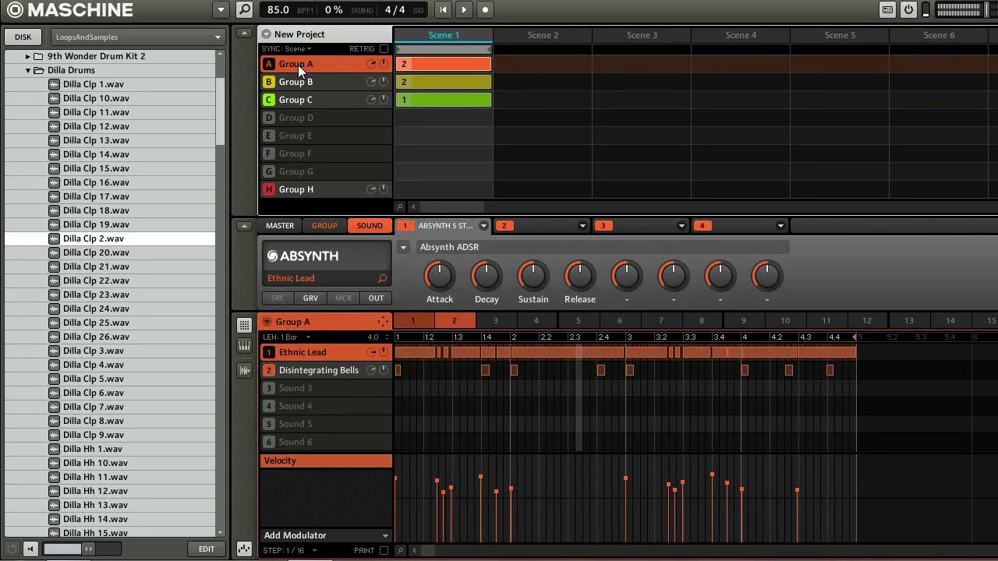
{"action": "double_click", "coordinate": [297, 65]}
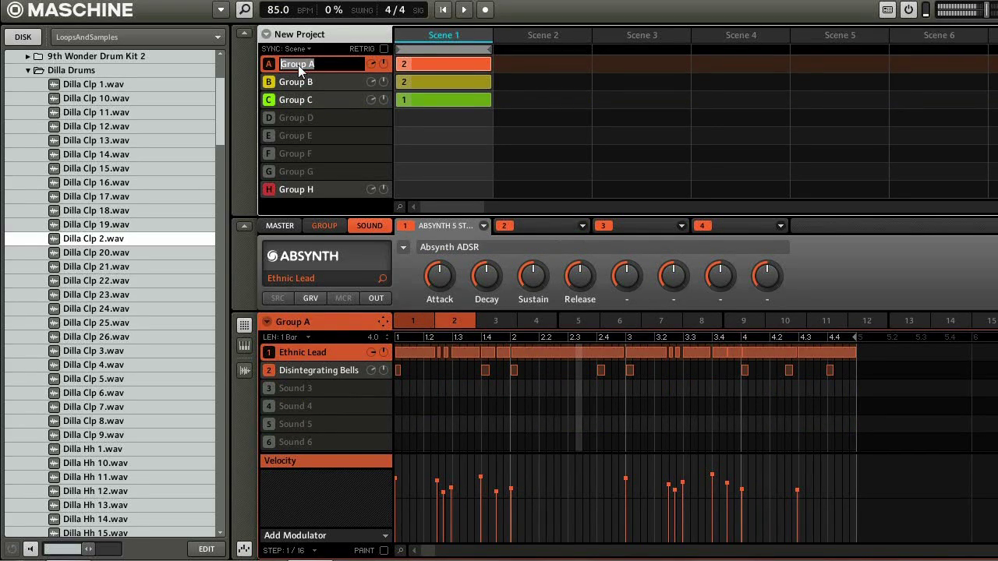
{"action": "type", "text": "Lead/Bell"}
{"action": "key", "text": "Return"}
Rename Group B as Bass/Pad.
{"action": "right_click", "coordinate": [296, 82]}
{"action": "left_click", "coordinate": [284, 76]}
{"action": "type", "text": "Bass/Pad"}
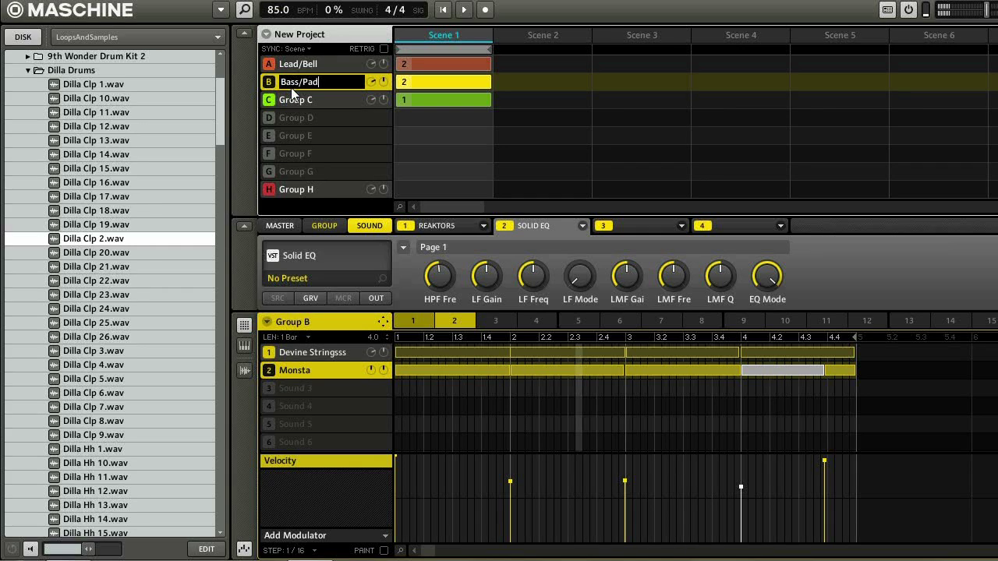
{"action": "key", "text": "Return"}
Rename Group C as DRUMS!!!
{"action": "double_click", "coordinate": [304, 101]}
{"action": "type", "text": "D"}
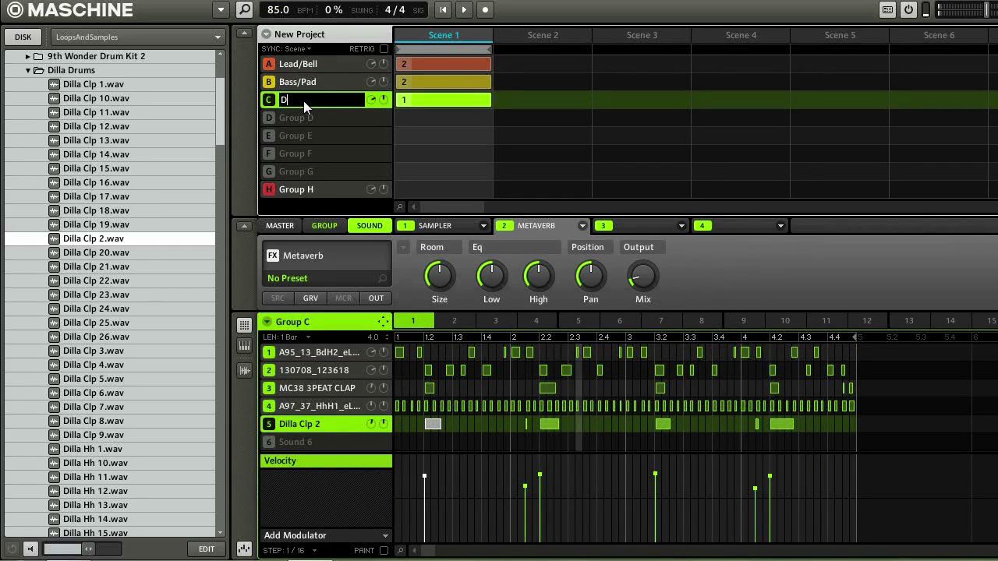
{"action": "type", "text": "RUMS!!!"}
{"action": "left_click", "coordinate": [307, 114]}
{"action": "left_click", "coordinate": [307, 103]}
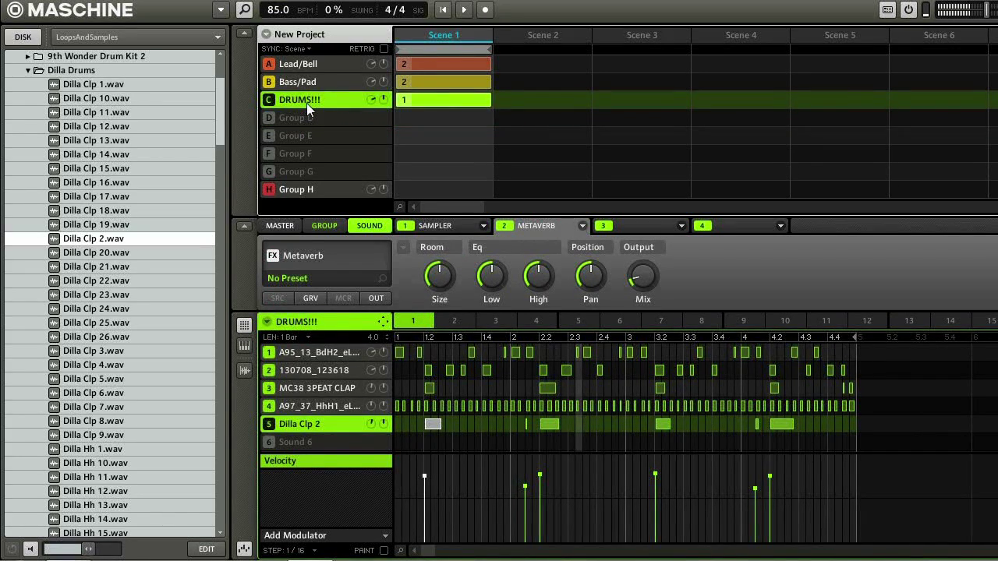
Load the Solid Bus Comp plug-in into the DRUMS!!! group's first module slot and open its editor below the group list.
{"action": "left_click", "coordinate": [336, 226]}
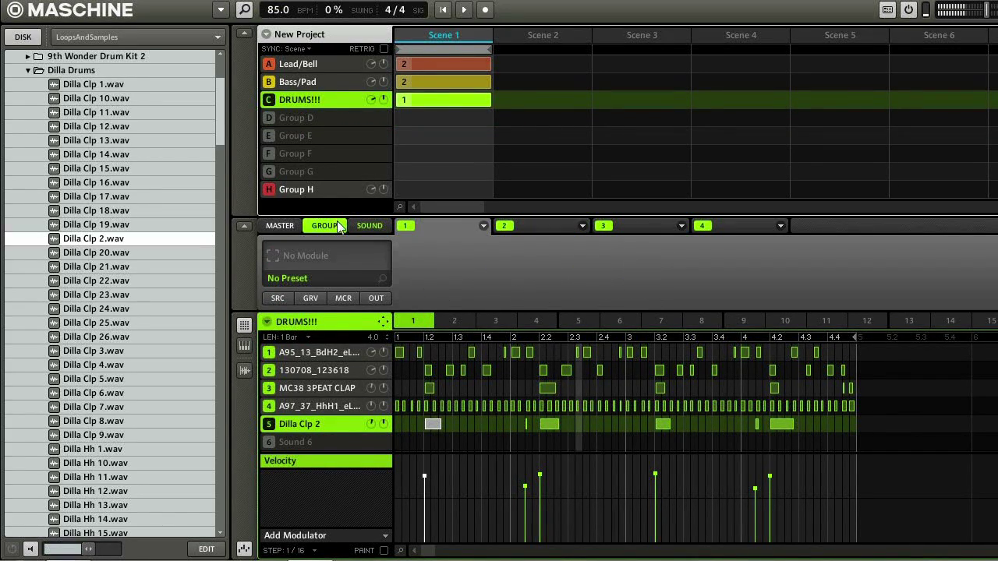
{"action": "left_click", "coordinate": [483, 225]}
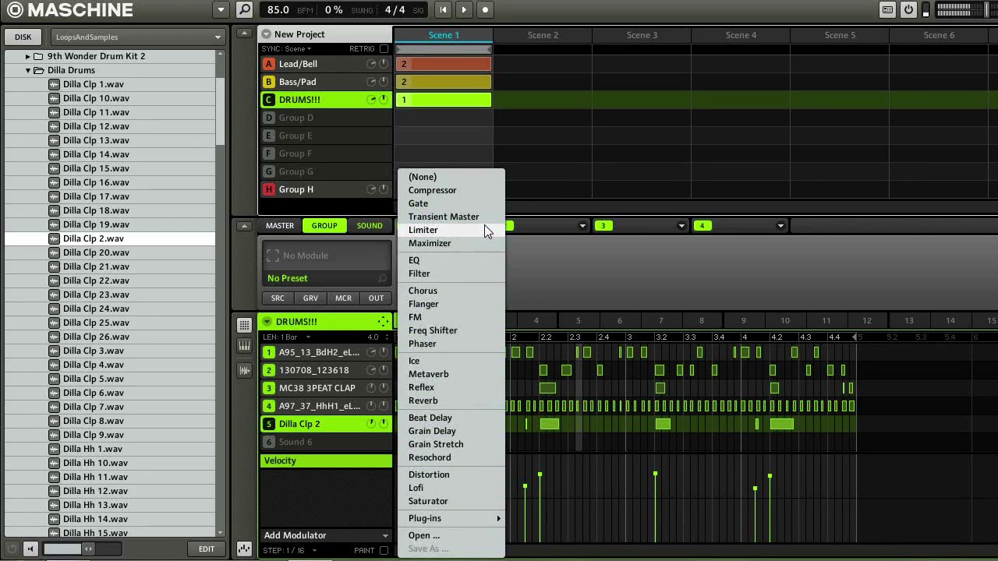
{"action": "mouse_move", "coordinate": [475, 524]}
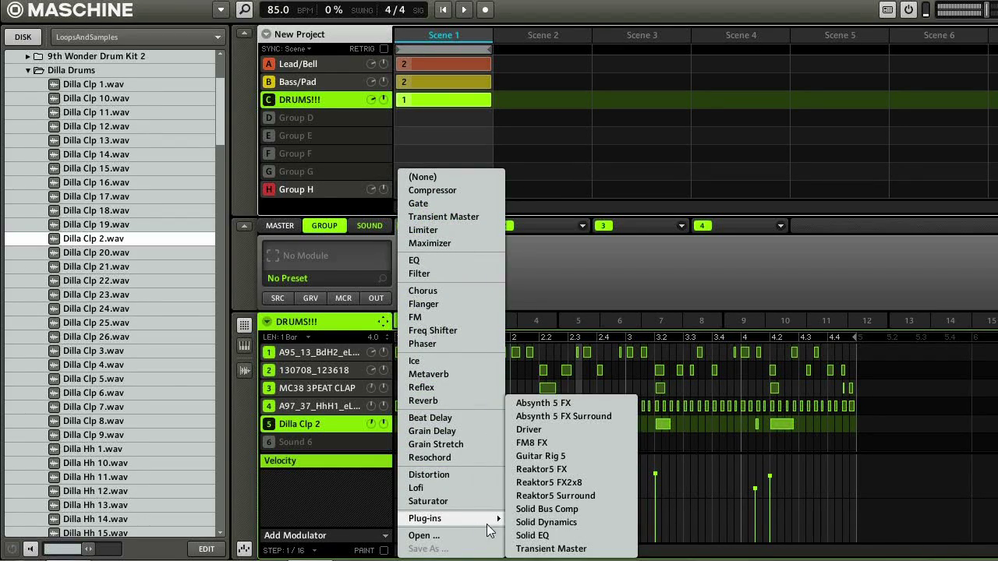
{"action": "left_click", "coordinate": [547, 510]}
{"action": "double_click", "coordinate": [329, 257]}
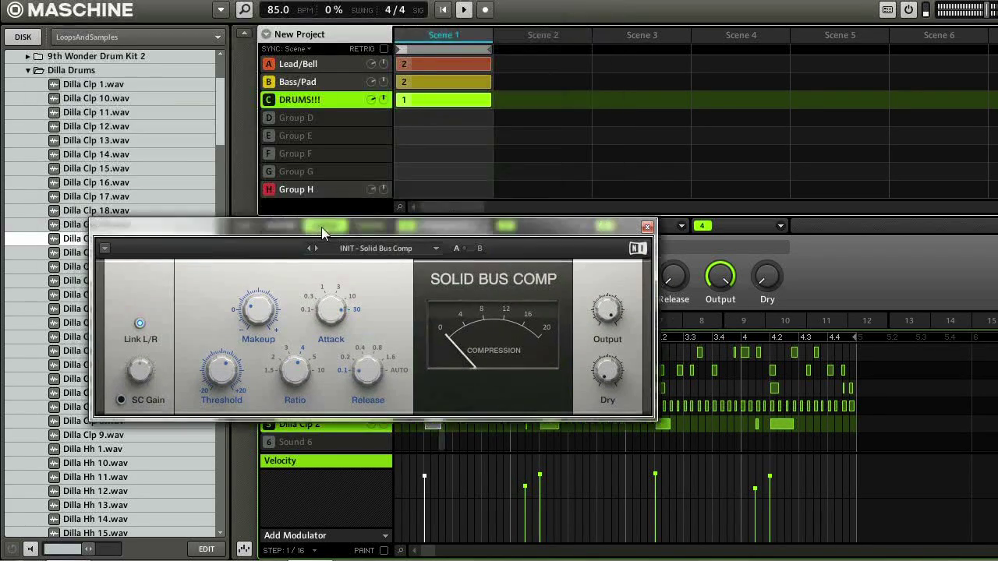
{"action": "left_click_drag", "start_coordinate": [267, 8], "coordinate": [321, 226]}
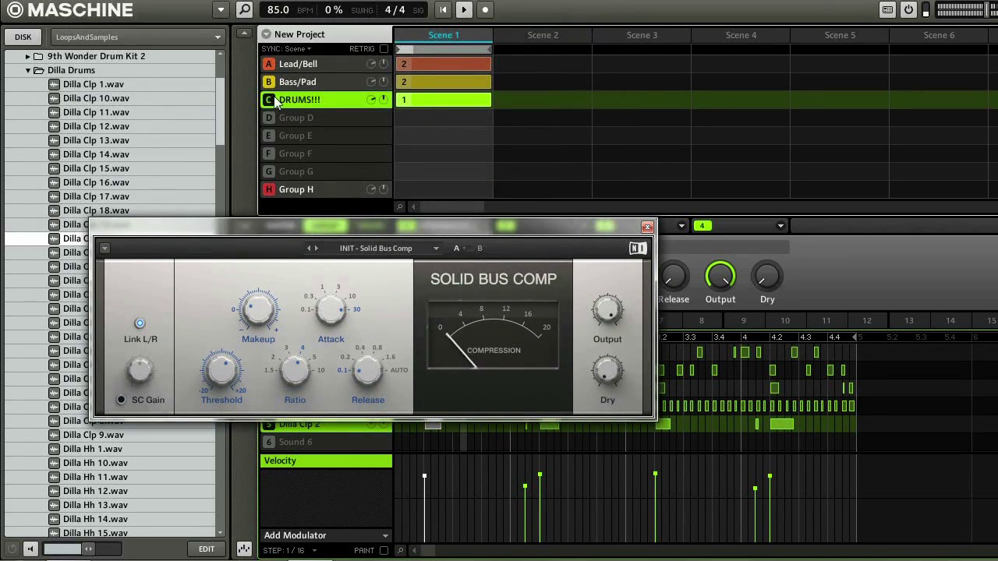
With Lead/Bell and Bass/Pad muted, set the Solid Bus Comp Ratio to 3, raise its Threshold and set Makeup to 4.0 dB.
{"action": "left_click", "coordinate": [272, 79]}
{"action": "left_click", "coordinate": [269, 67]}
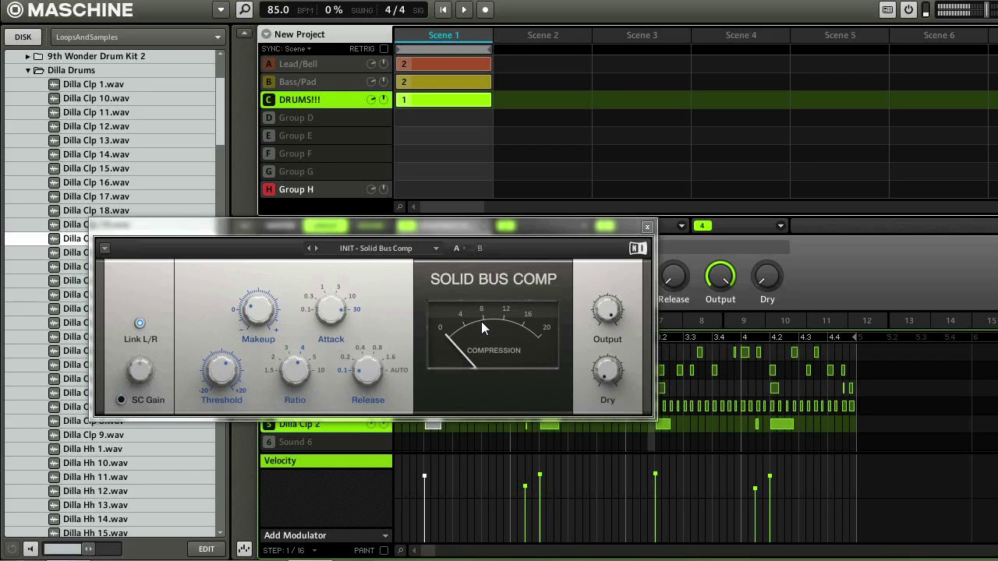
{"action": "left_click_drag", "start_coordinate": [287, 375], "coordinate": [290, 388]}
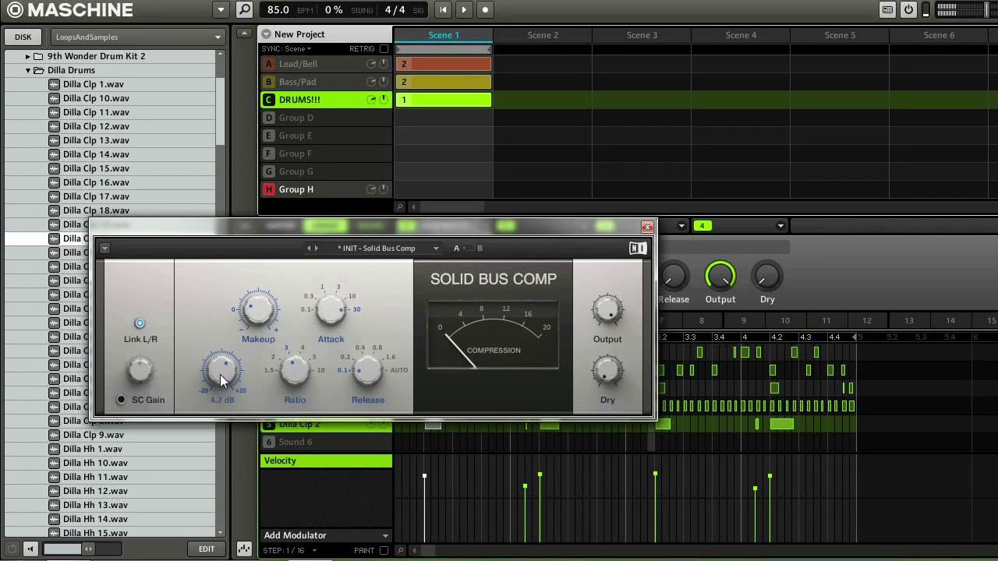
{"action": "left_click_drag", "start_coordinate": [220, 374], "coordinate": [217, 347]}
{"action": "key", "text": "space"}
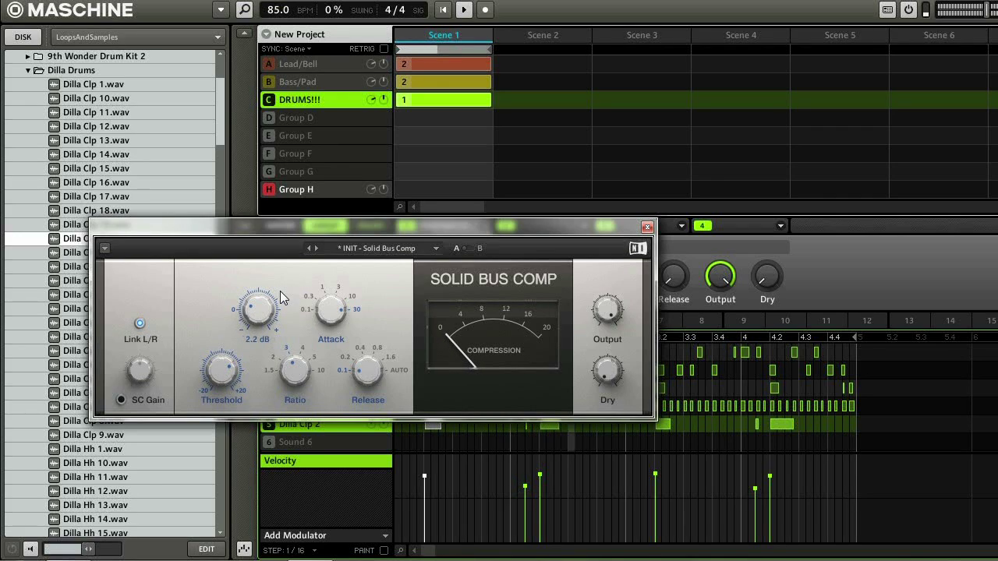
{"action": "left_click_drag", "start_coordinate": [260, 322], "coordinate": [260, 293]}
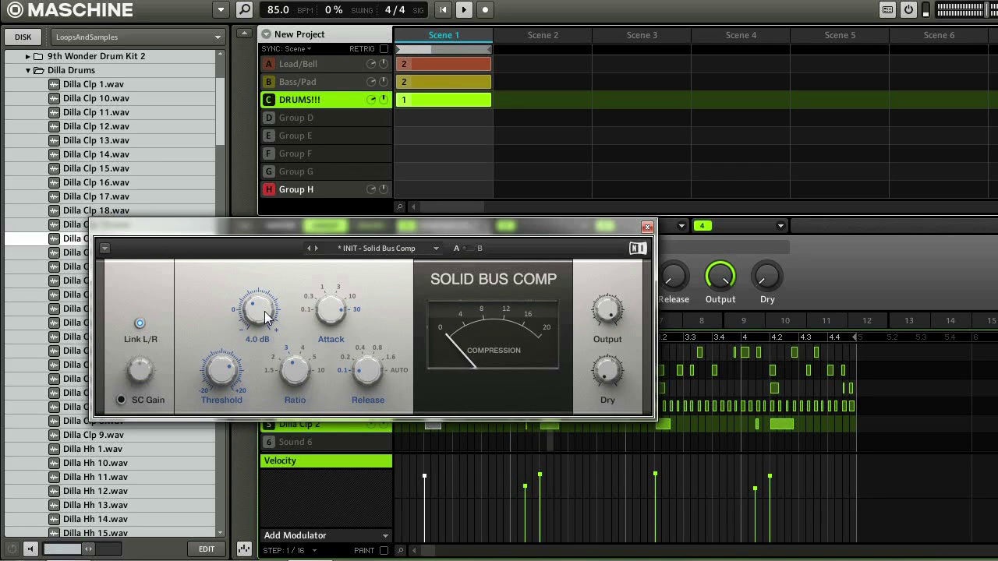
Move the compressor's editor clear of the module slots, and compare the drums with Solid Bus Comp bypassed and re-enabled during playback.
{"action": "left_click_drag", "start_coordinate": [388, 223], "coordinate": [523, 273]}
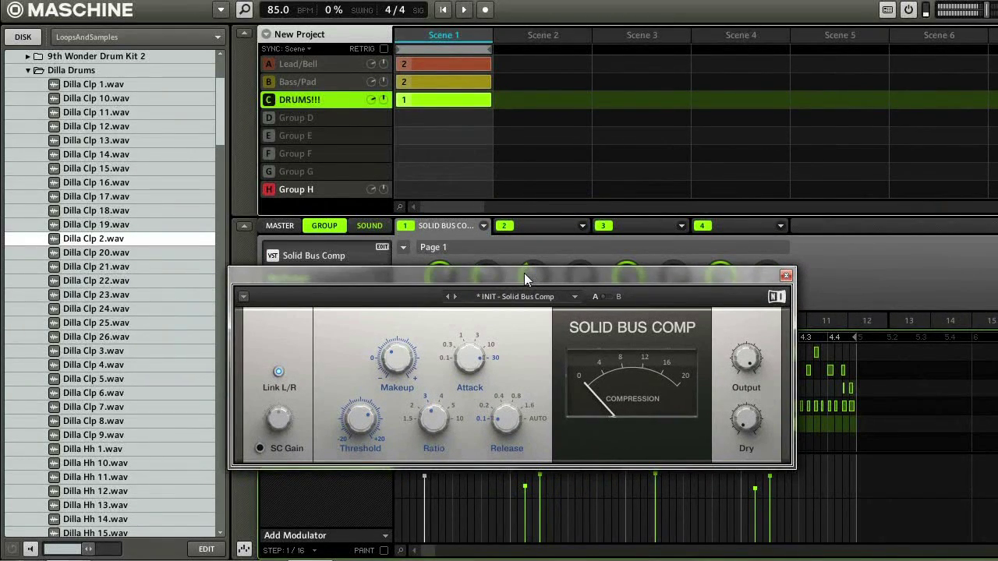
{"action": "left_click", "coordinate": [406, 227]}
{"action": "key", "text": "space"}
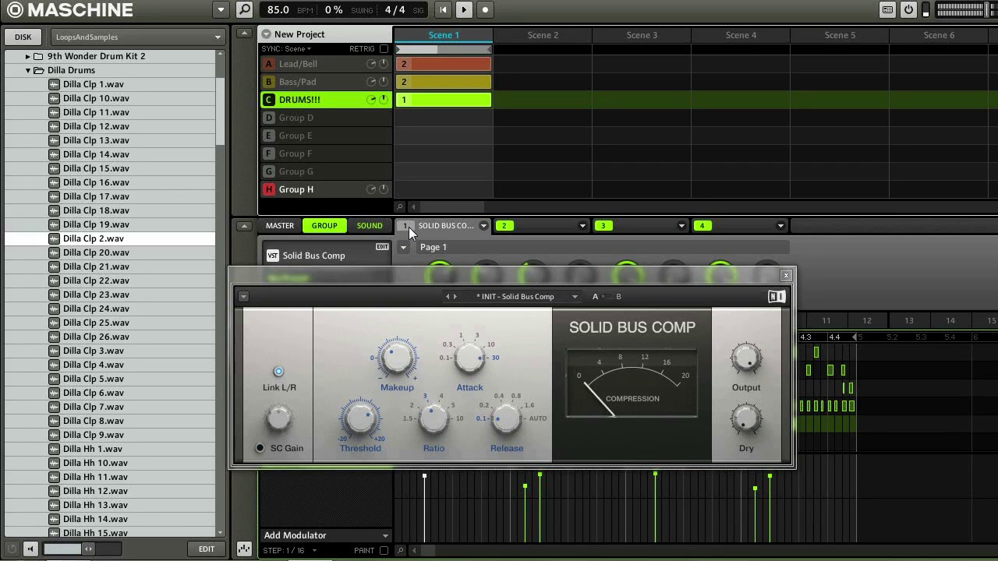
{"action": "left_click", "coordinate": [409, 227]}
{"action": "mouse_move", "coordinate": [396, 357]}
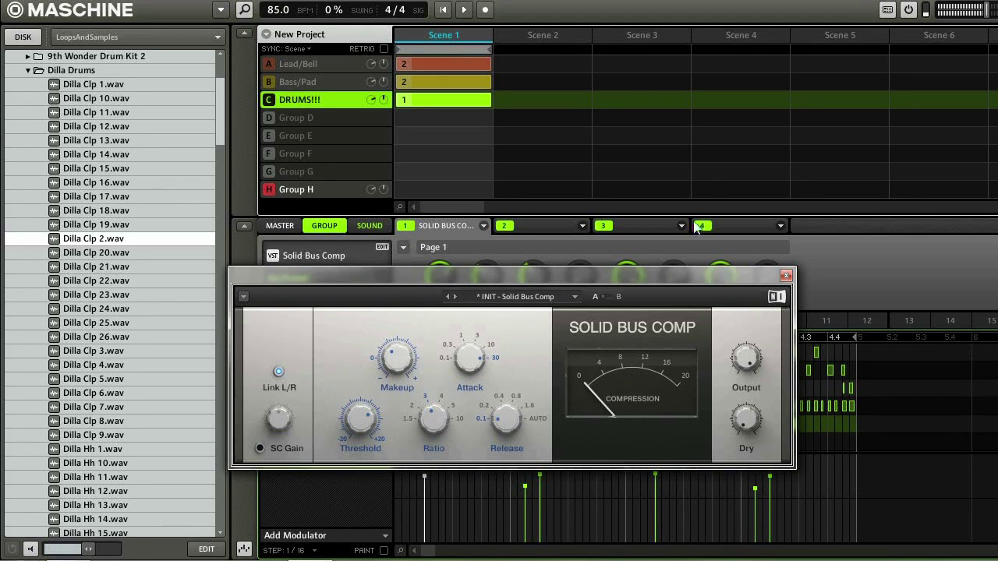
Unmute the Bass/Pad and Lead/Bell groups and play the scene with all groups together.
{"action": "left_click", "coordinate": [269, 81]}
{"action": "left_click", "coordinate": [269, 64]}
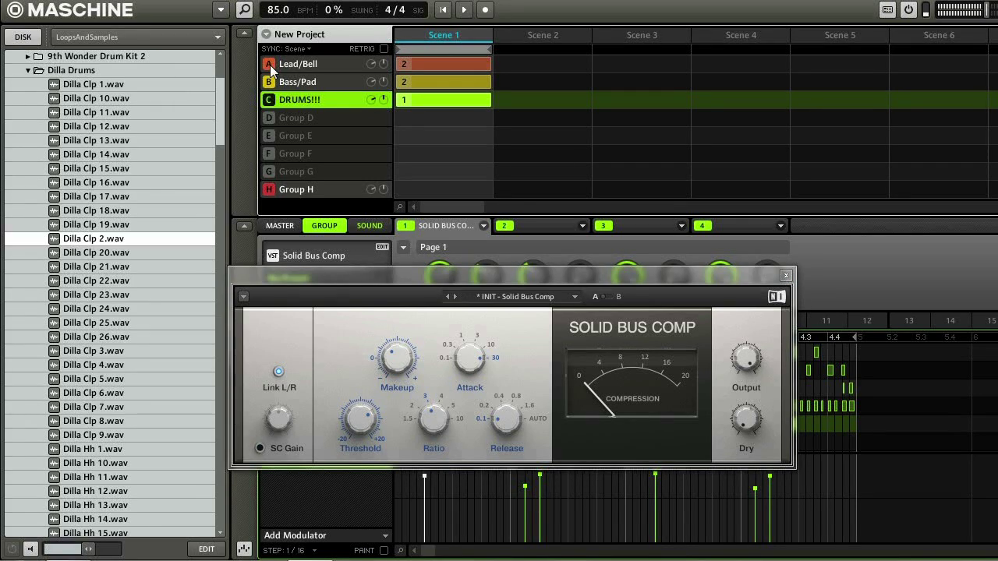
{"action": "key", "text": "space"}
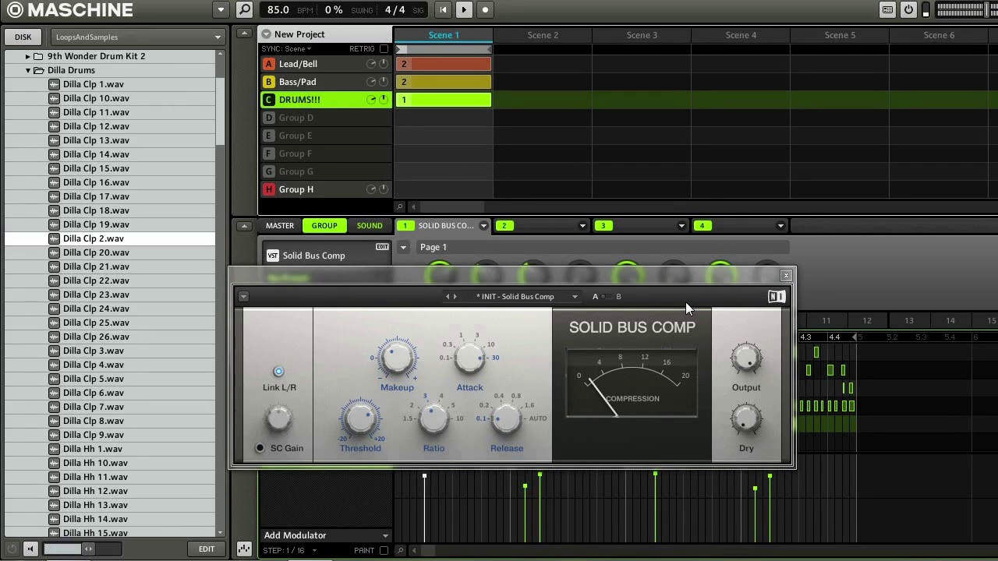